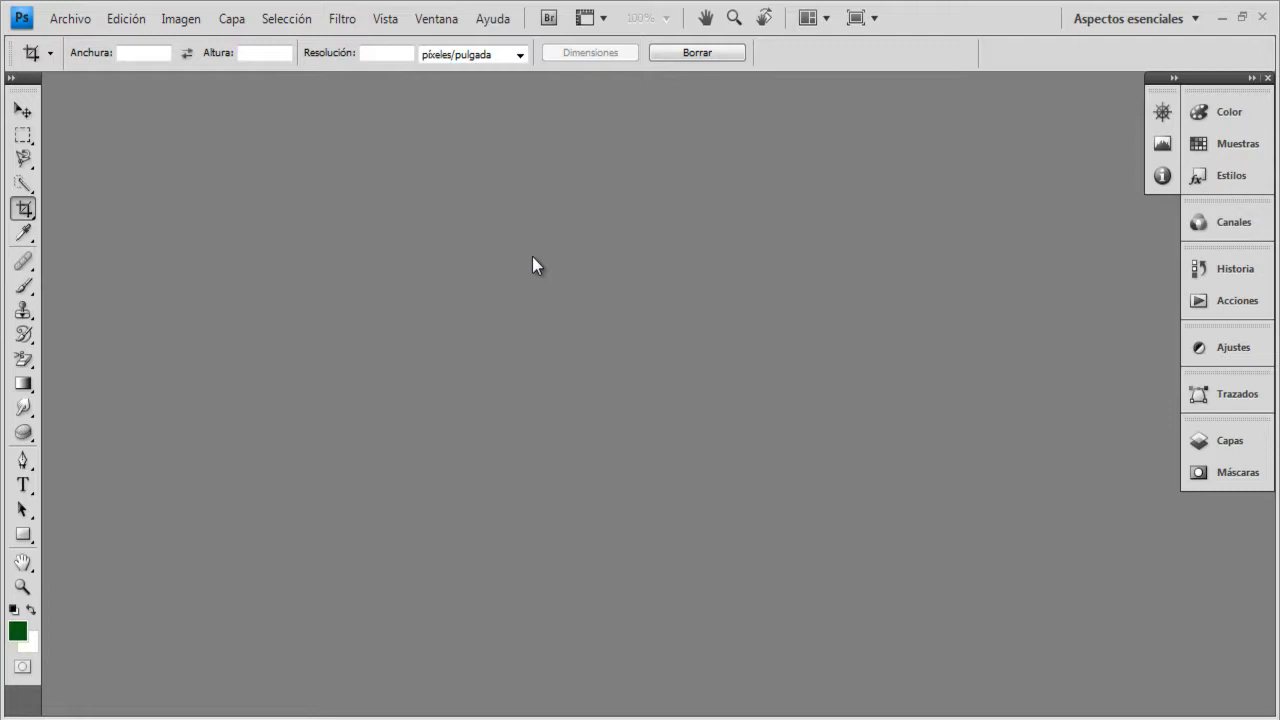
Start a new document and set its width to 800 pixels and its height to 600 pixels.
left_click(72, 20)
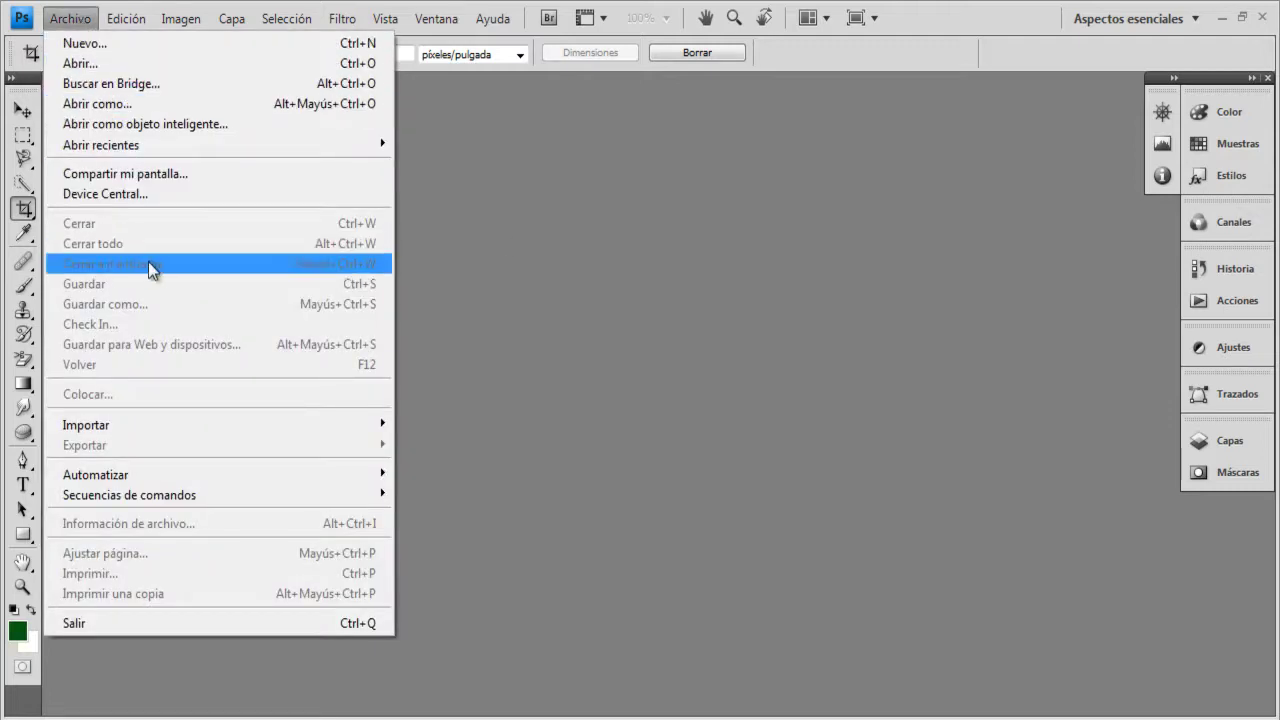
left_click(122, 43)
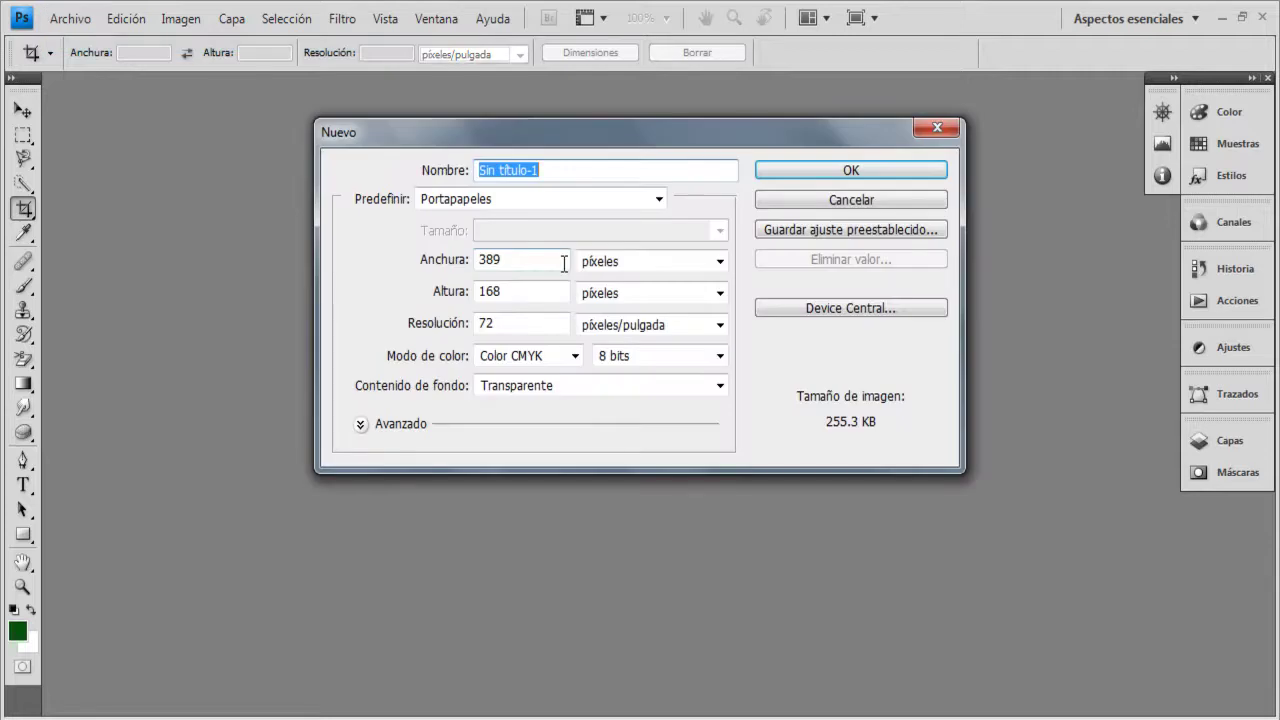
double_click(553, 261)
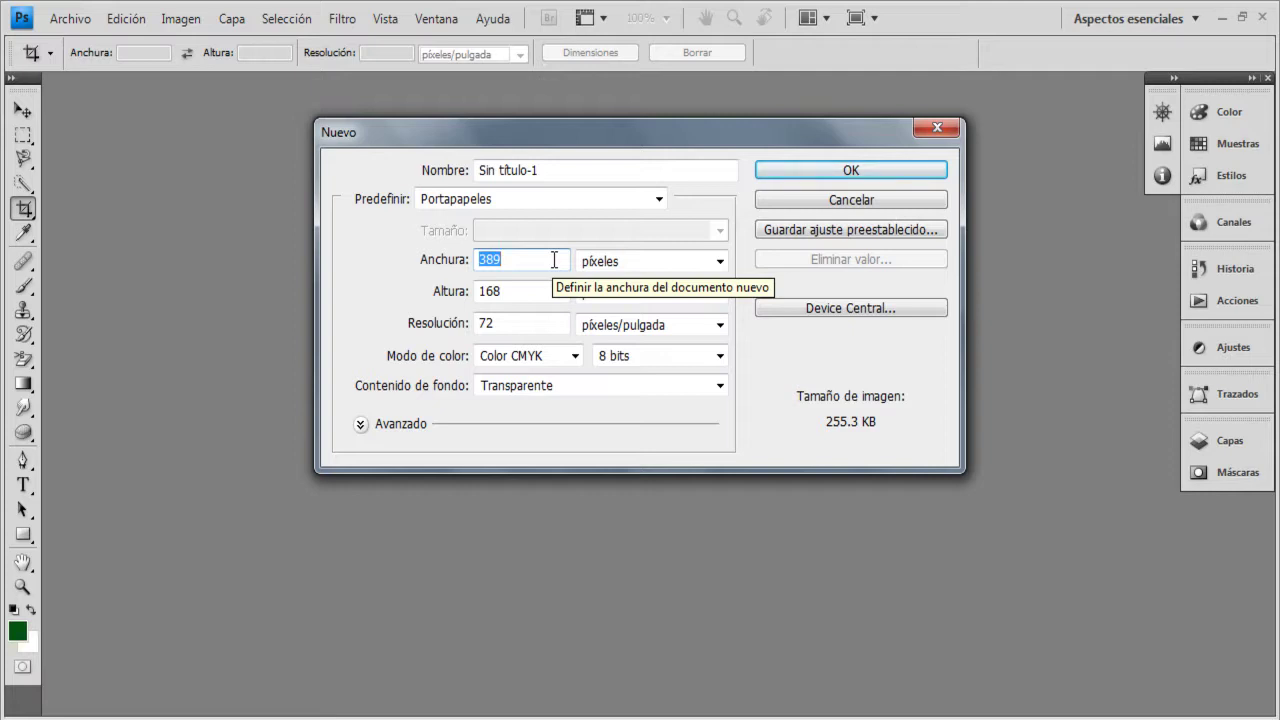
type("800")
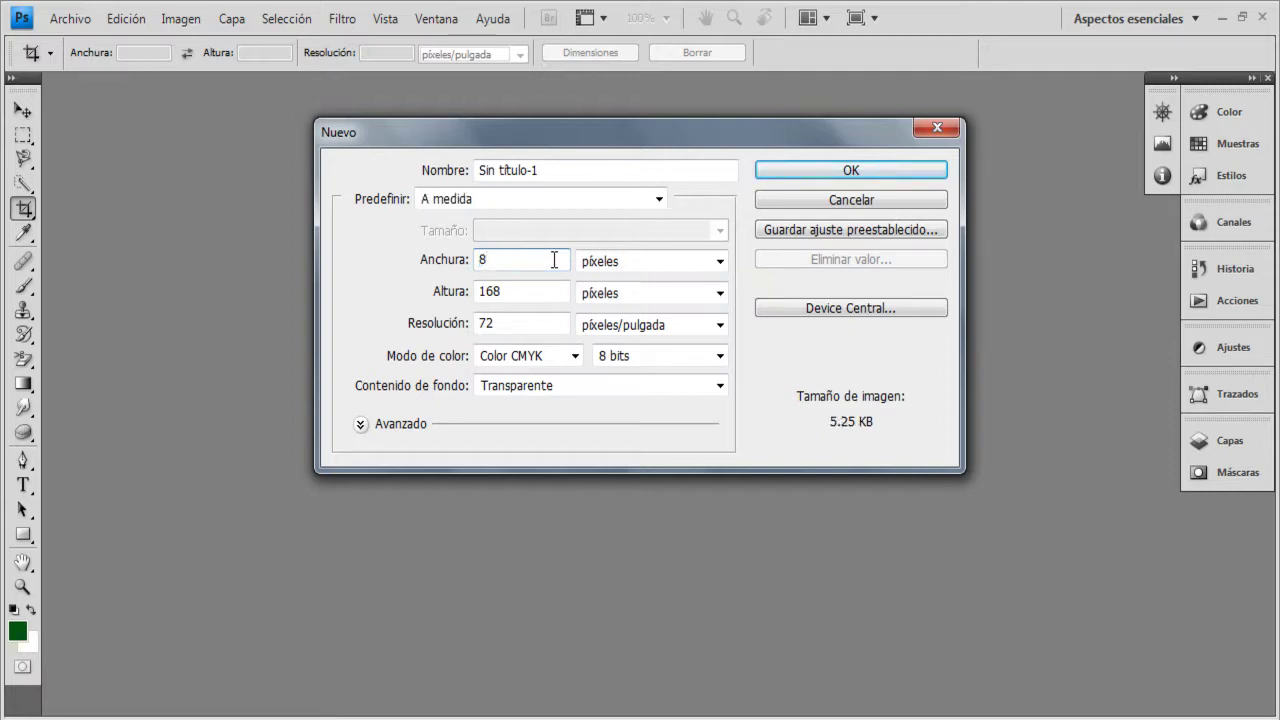
double_click(538, 296)
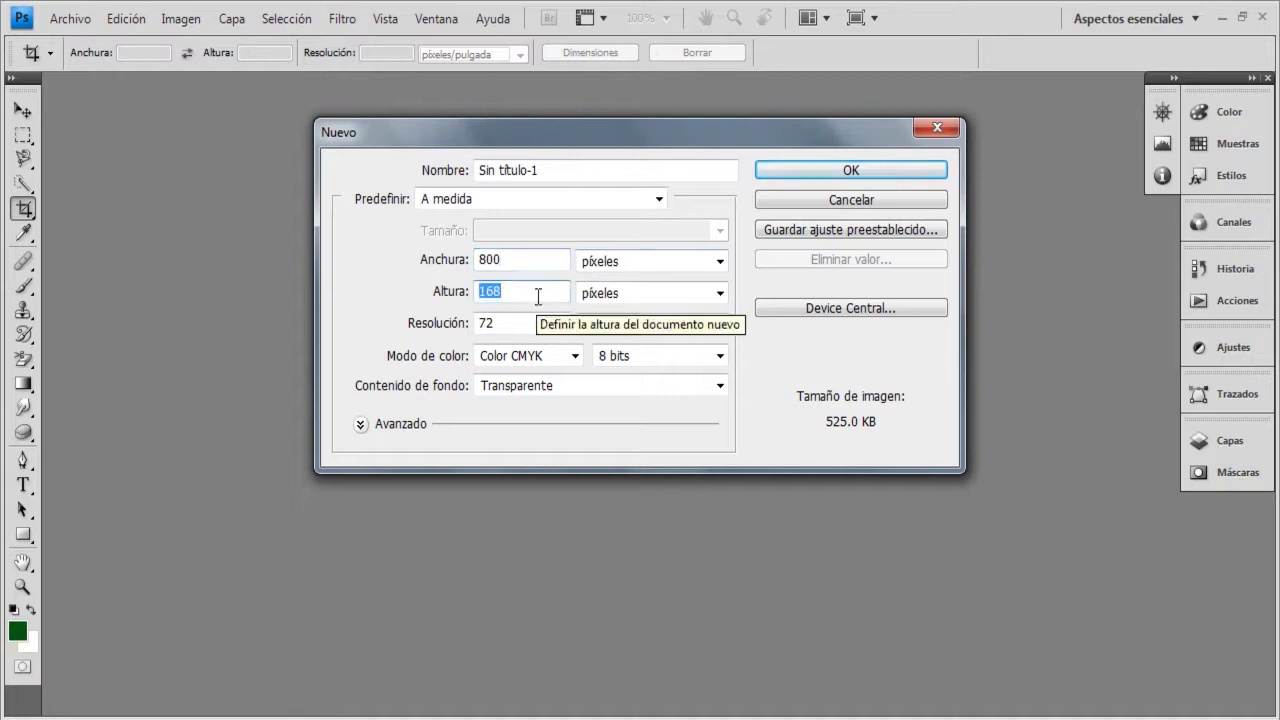
type("900")
key("BackSpace")
key("BackSpace")
key("BackSpace")
type("600")
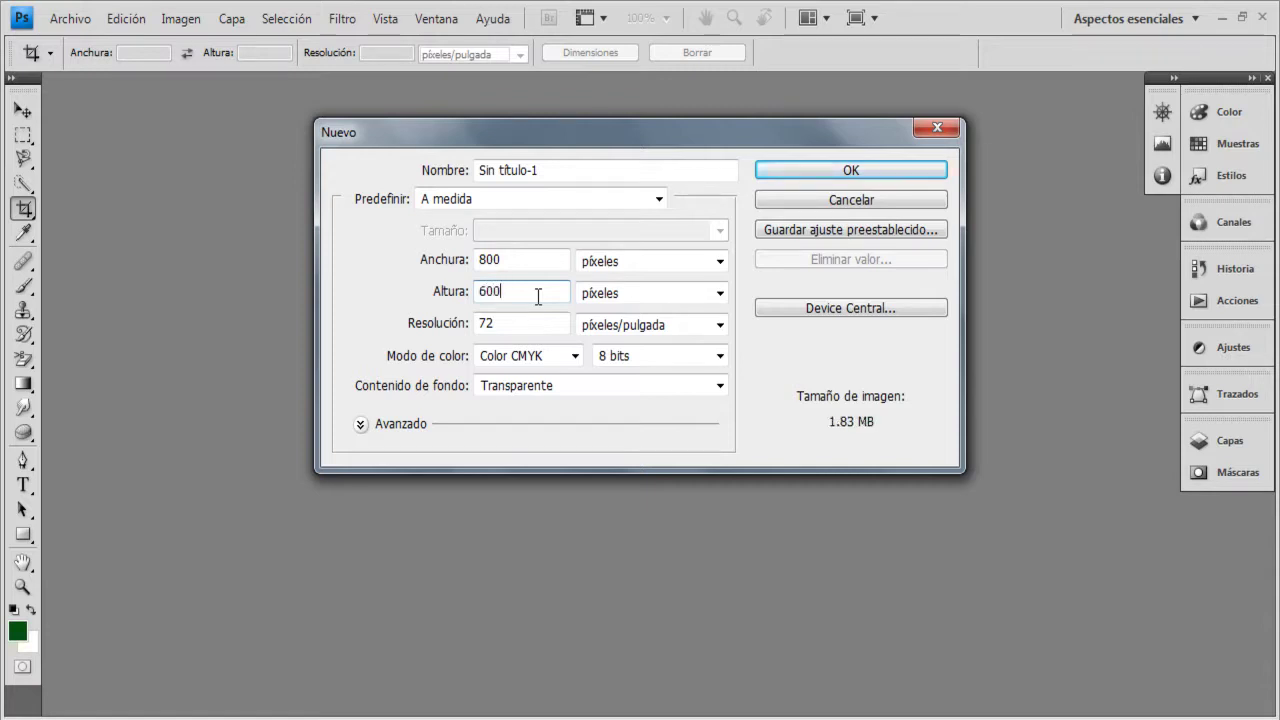
Set the new document's background contents to Blanco and its color mode to Color RGB.
left_click(594, 386)
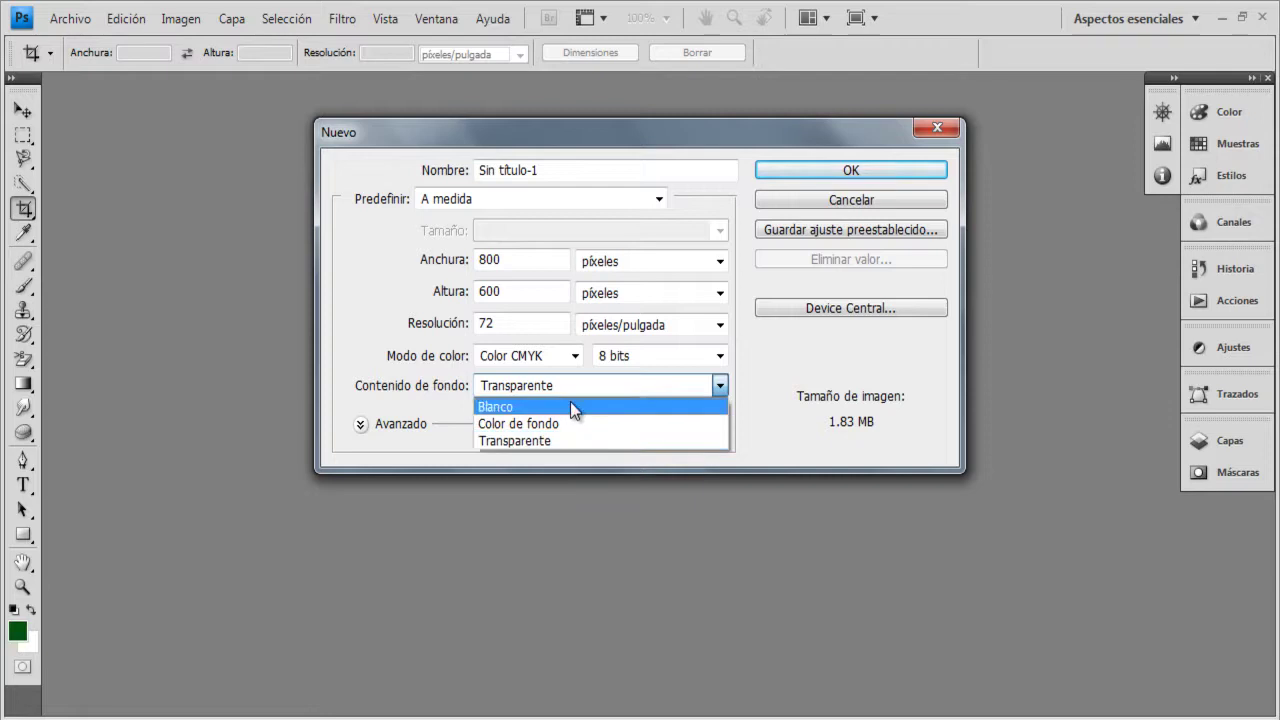
left_click(571, 404)
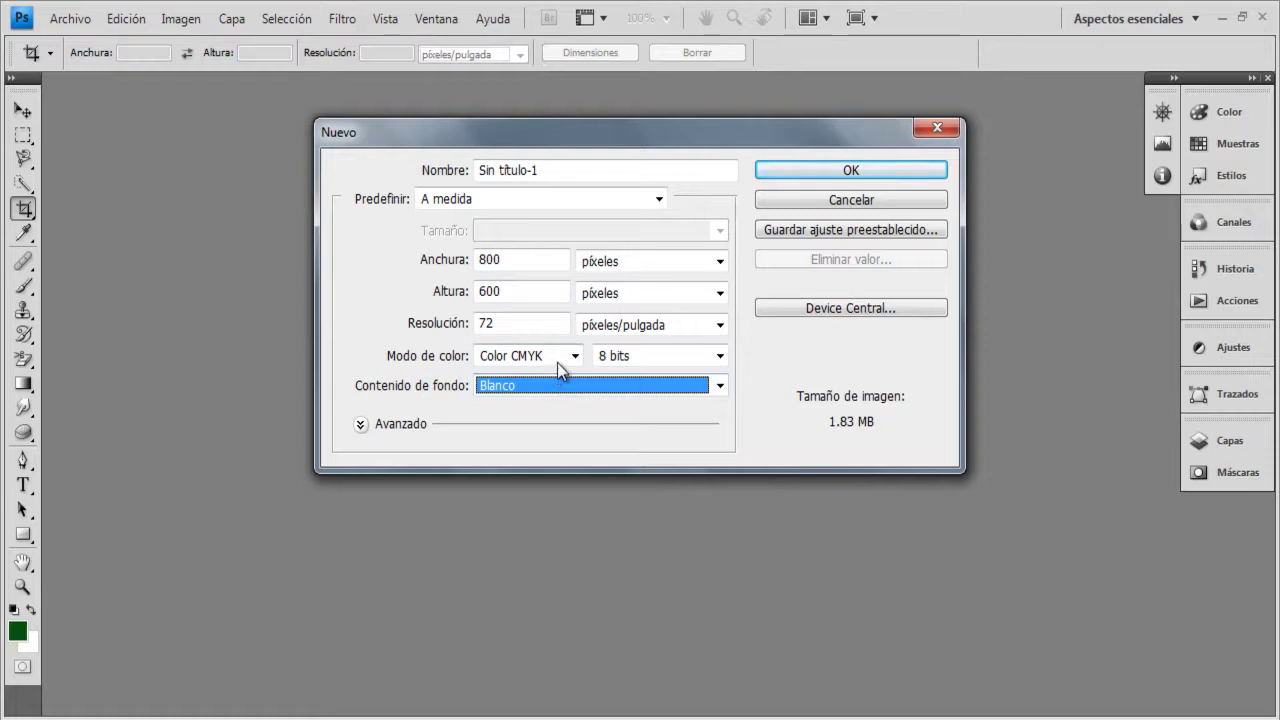
left_click(575, 357)
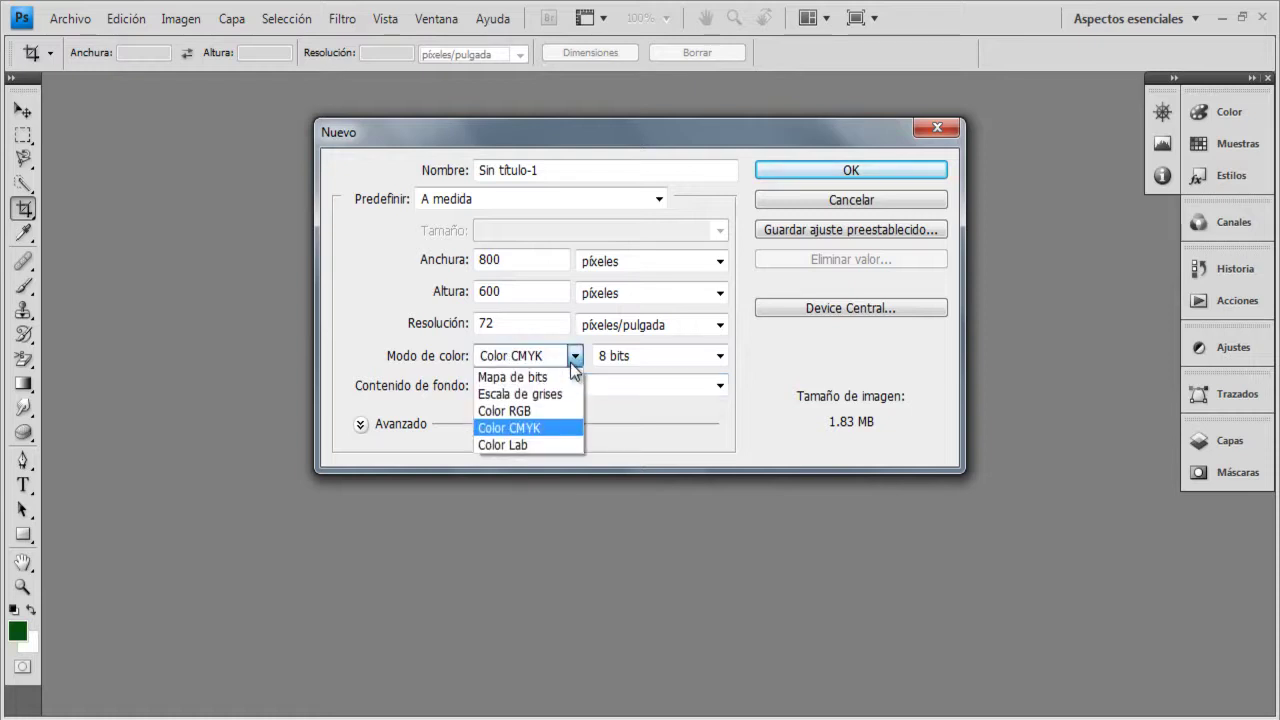
left_click(559, 412)
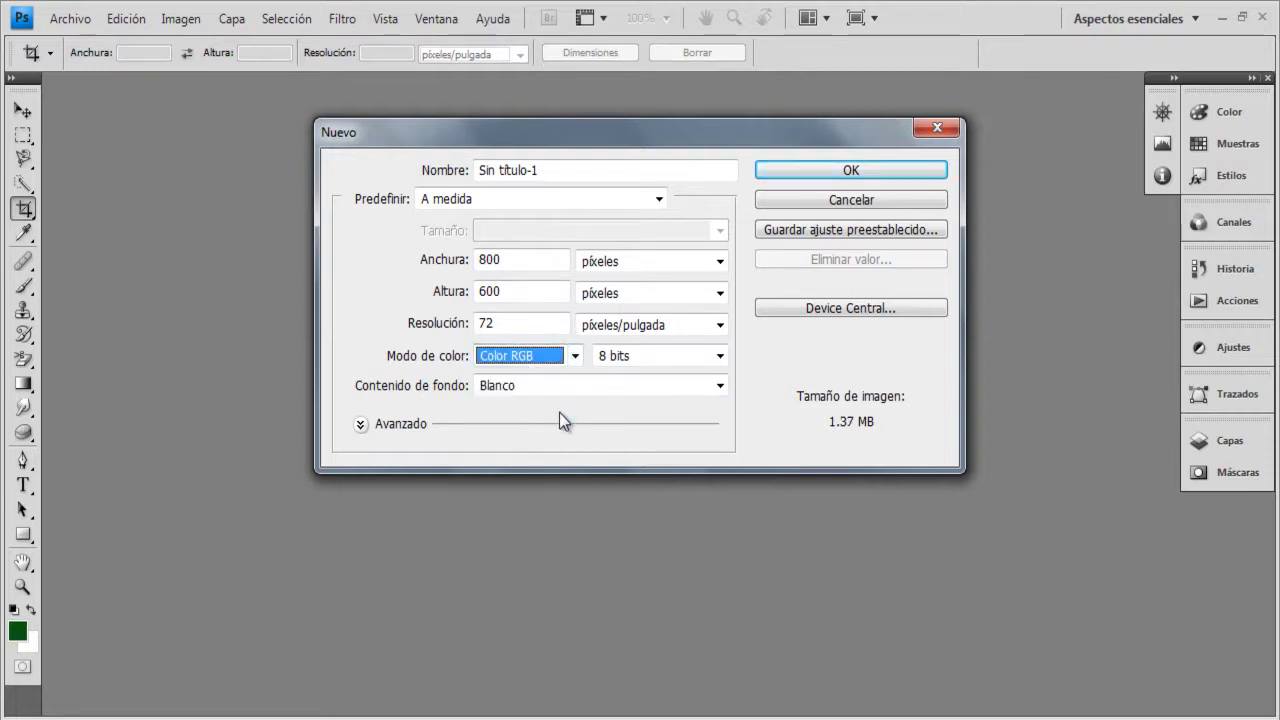
Name the new document Trazos and create it.
left_click(549, 170)
left_click_drag(551, 170, 387, 187)
type("Trazos")
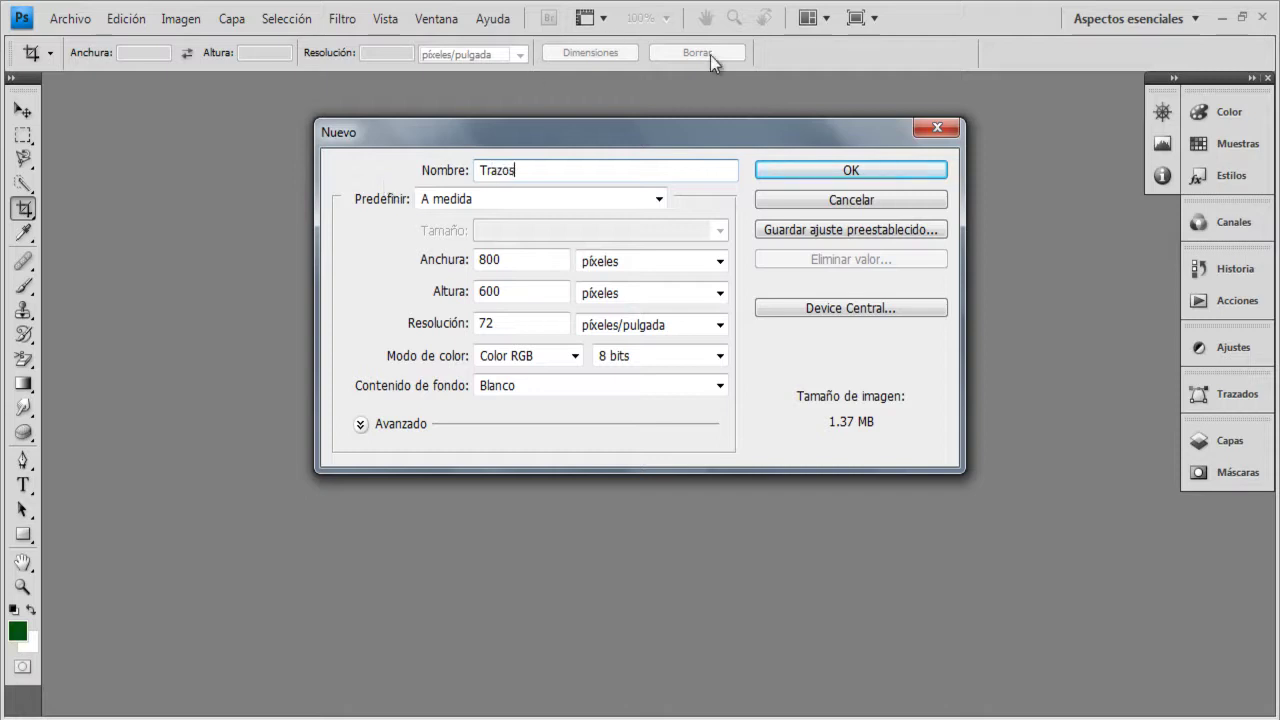
left_click(811, 172)
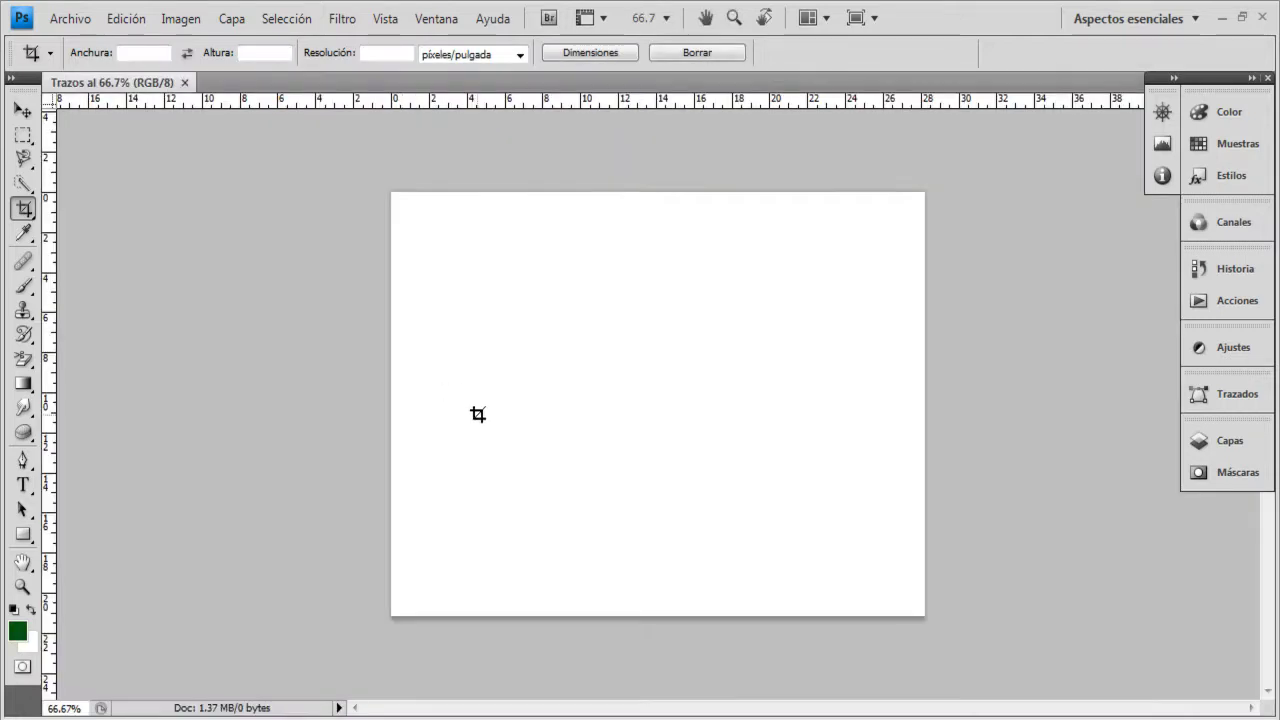
Try the Pencil tool (Herramienta Lápiz) and switch back to the Brush tool (Herramienta Pincel).
left_click(22, 112)
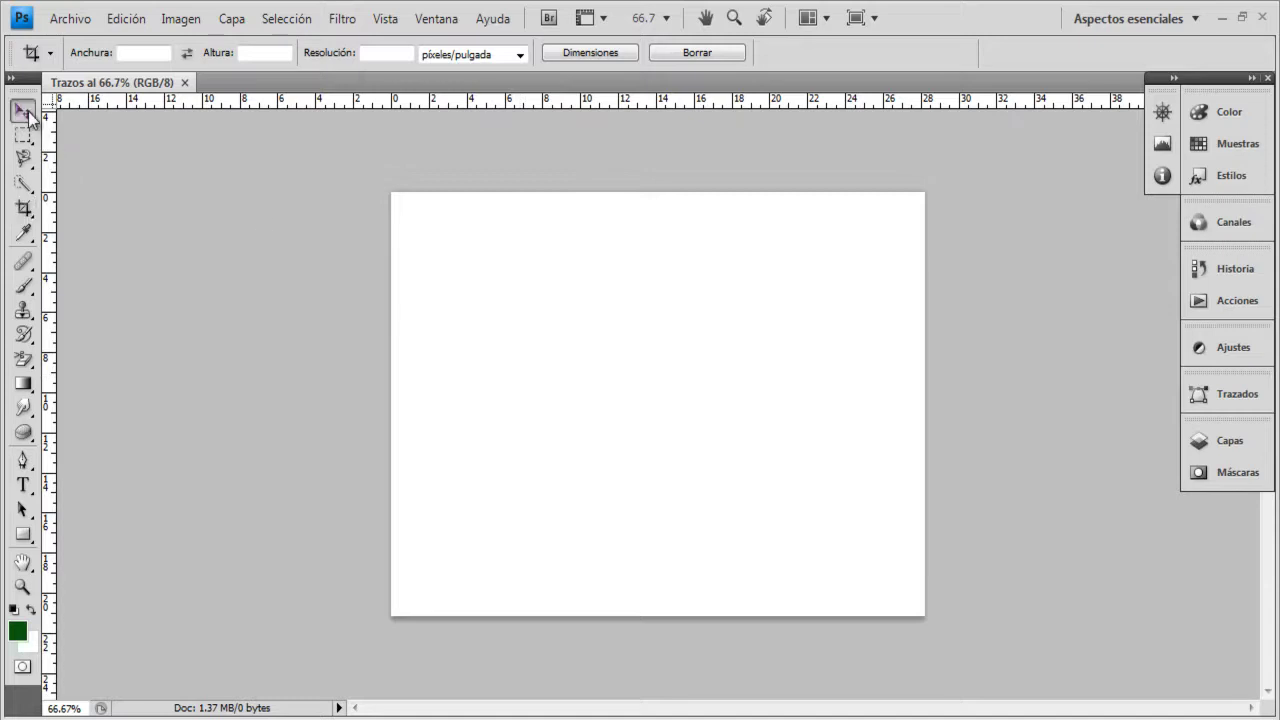
left_click(503, 311)
left_click_drag(537, 311, 481, 366)
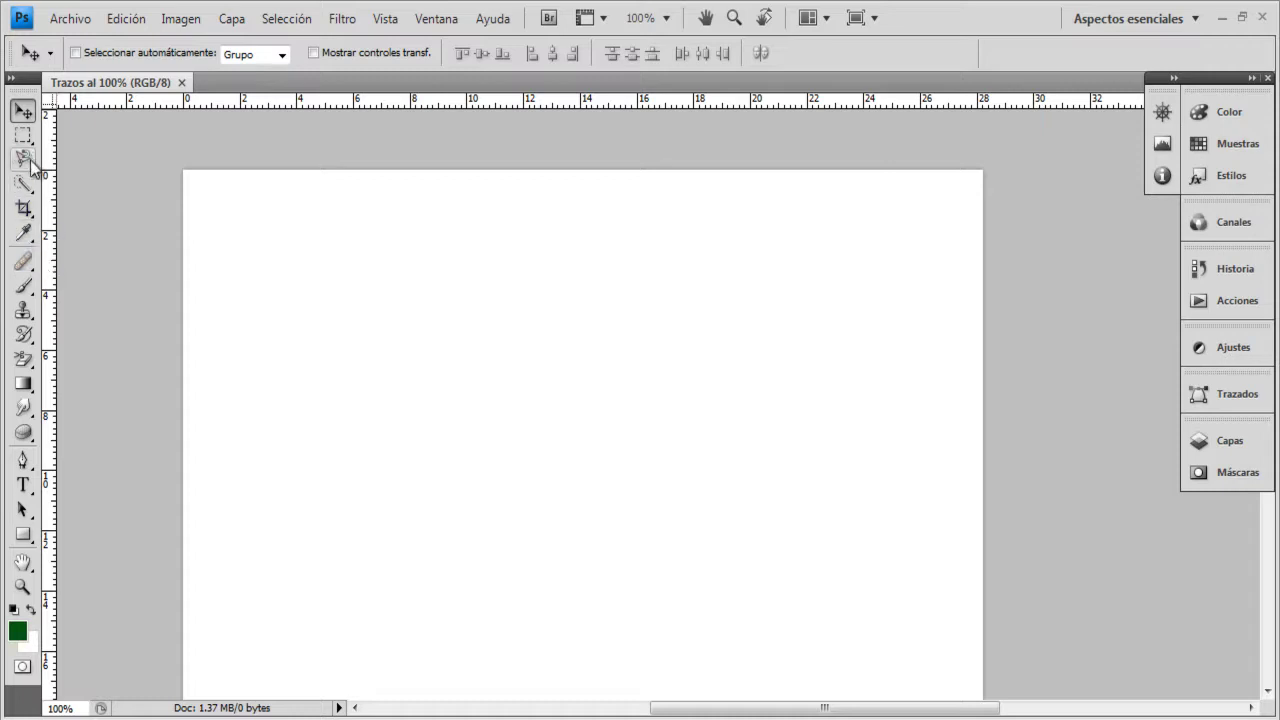
left_click(25, 294)
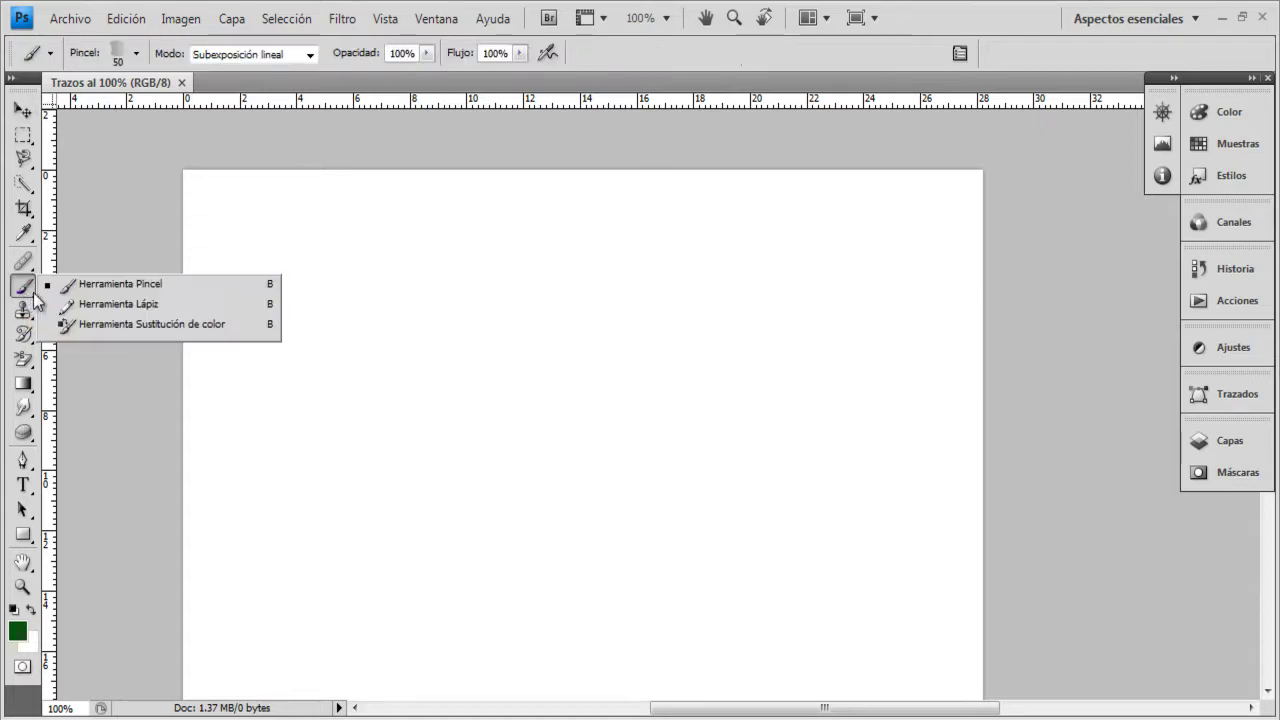
left_click(74, 306)
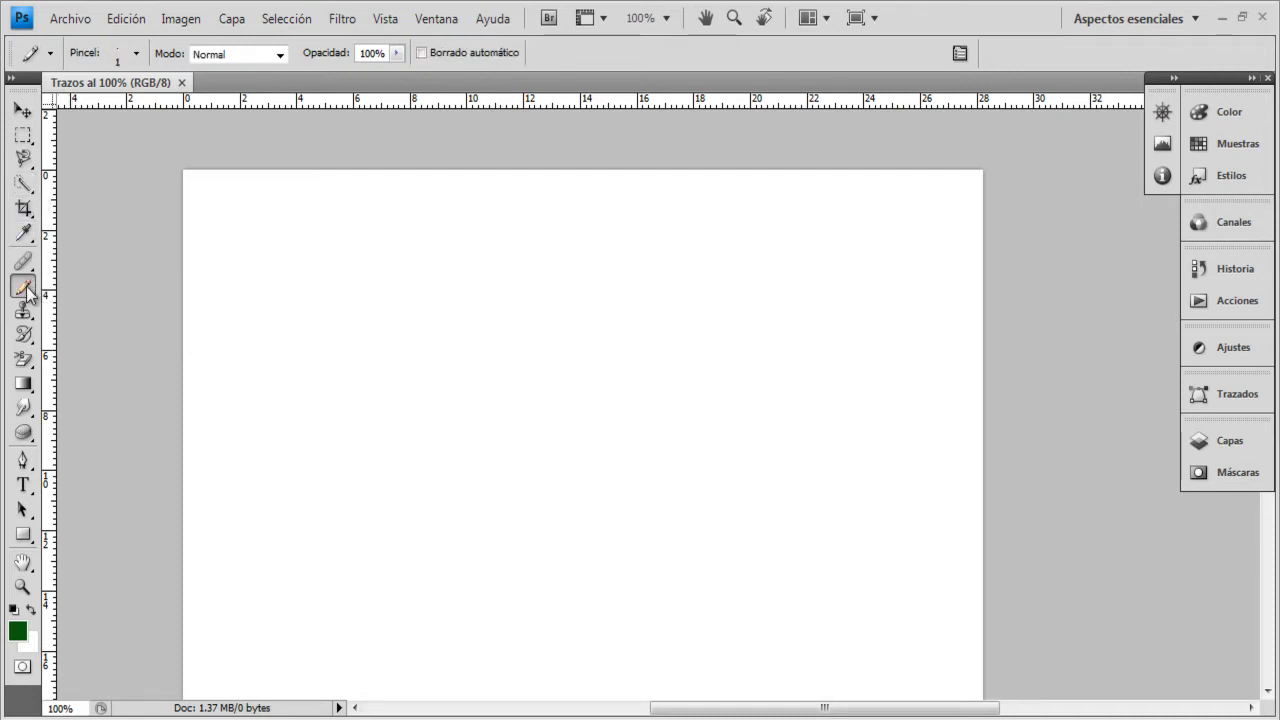
left_click(25, 290)
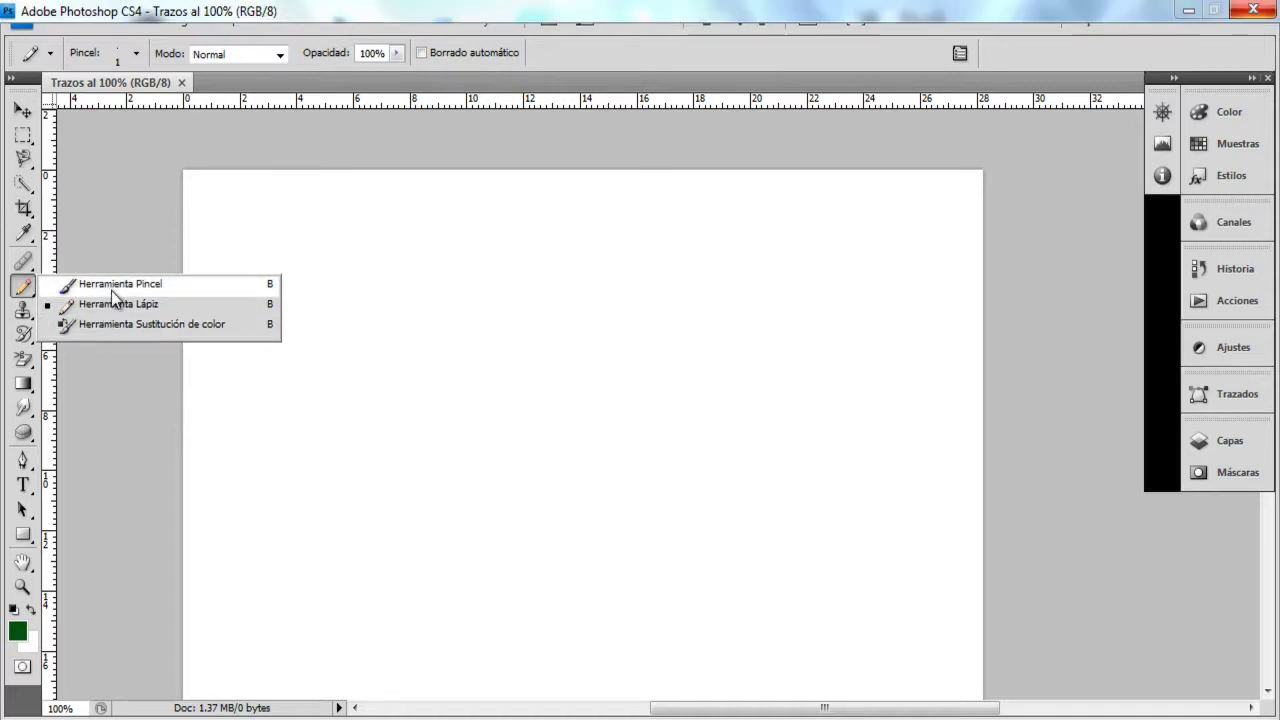
left_click(122, 287)
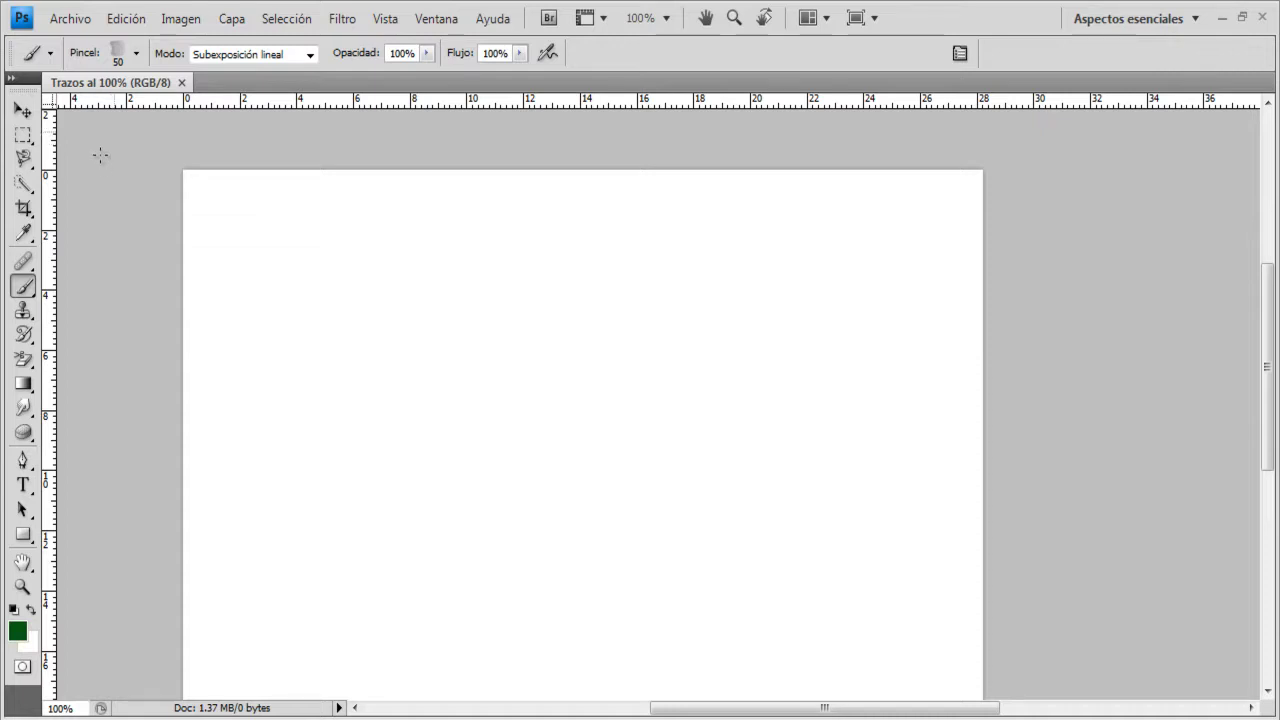
Change the foreground color to the blue #2f33dd.
left_click(18, 630)
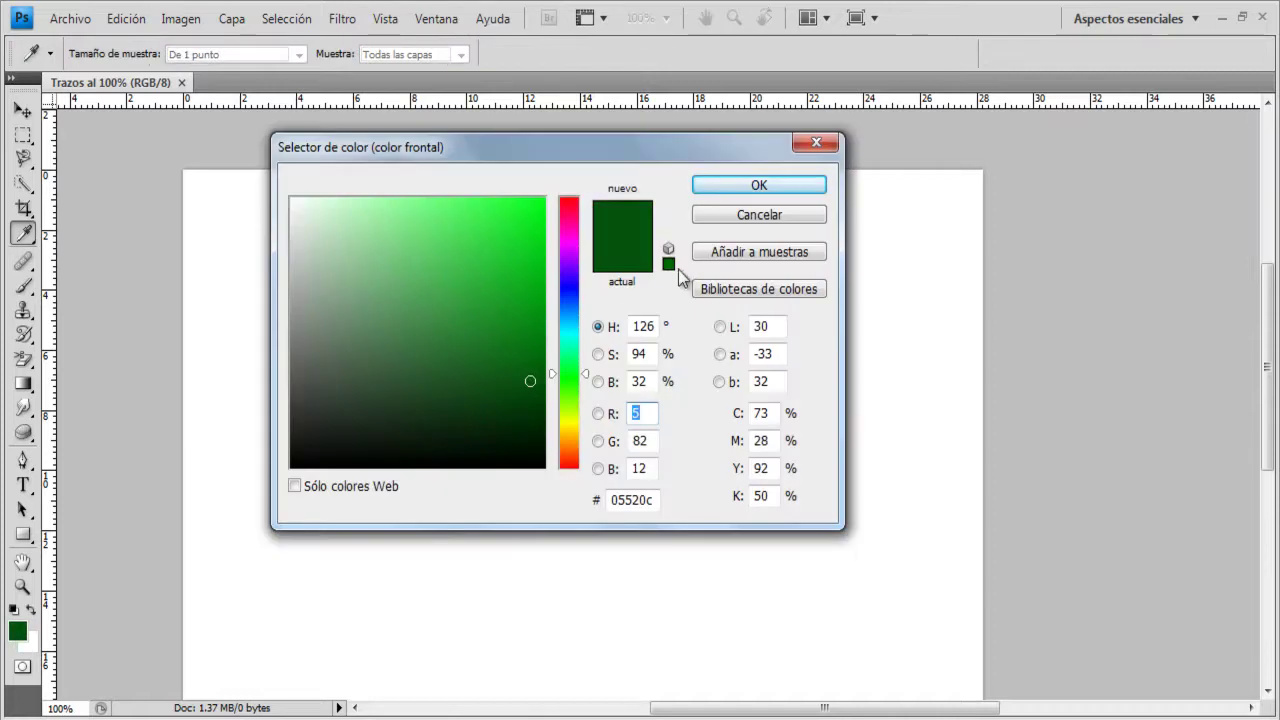
left_click(569, 291)
mouse_move(530, 380)
left_mouse_down()
mouse_move(528, 276)
mouse_move(511, 239)
left_mouse_up()
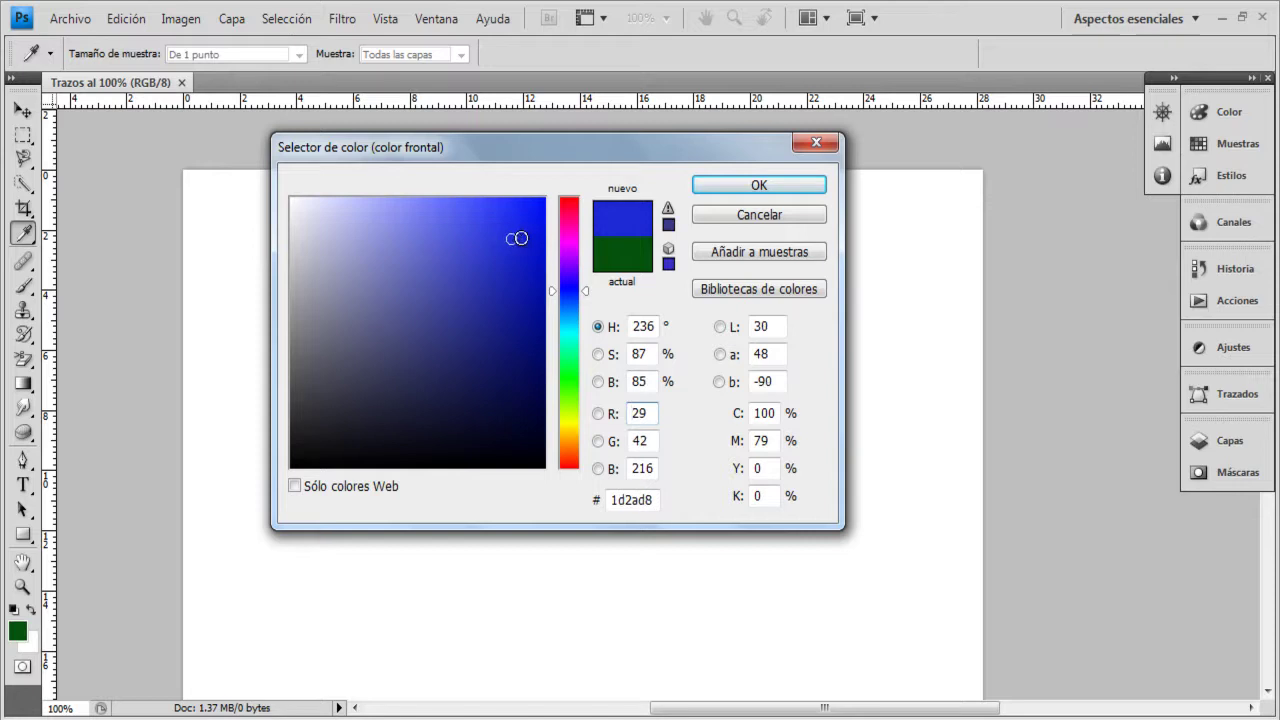
left_click_drag(580, 290, 582, 279)
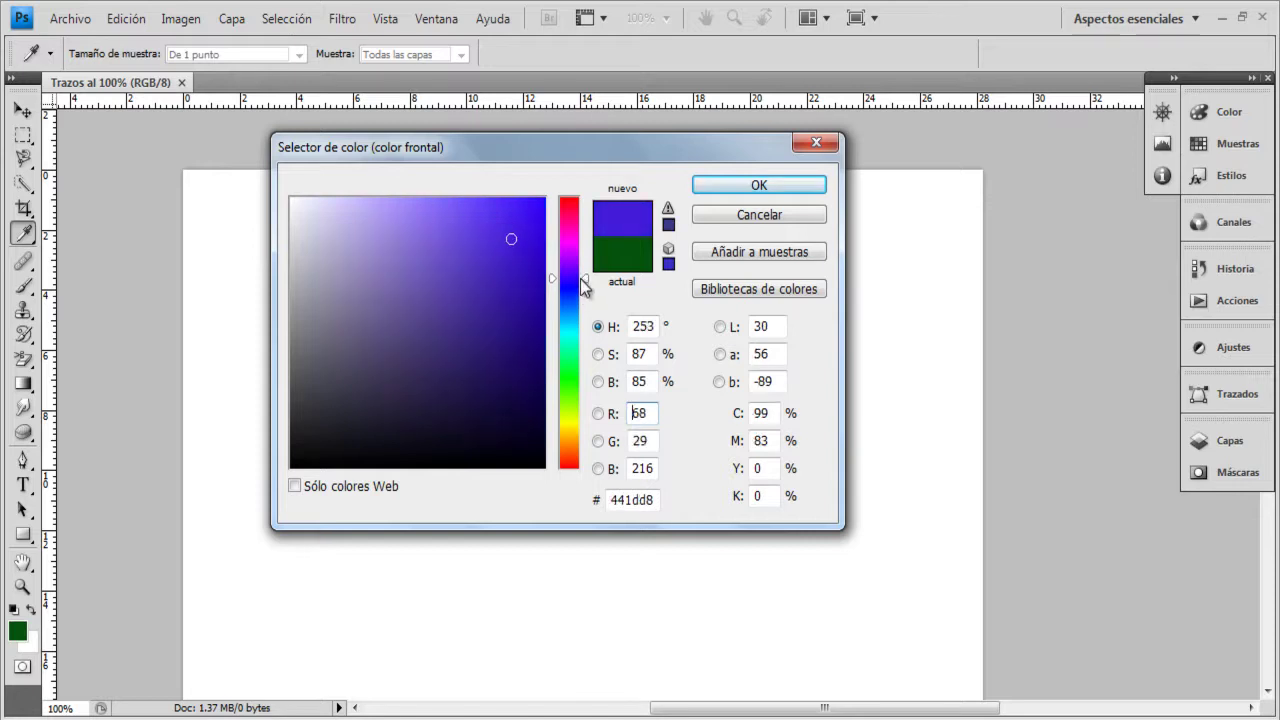
left_click_drag(512, 238, 491, 234)
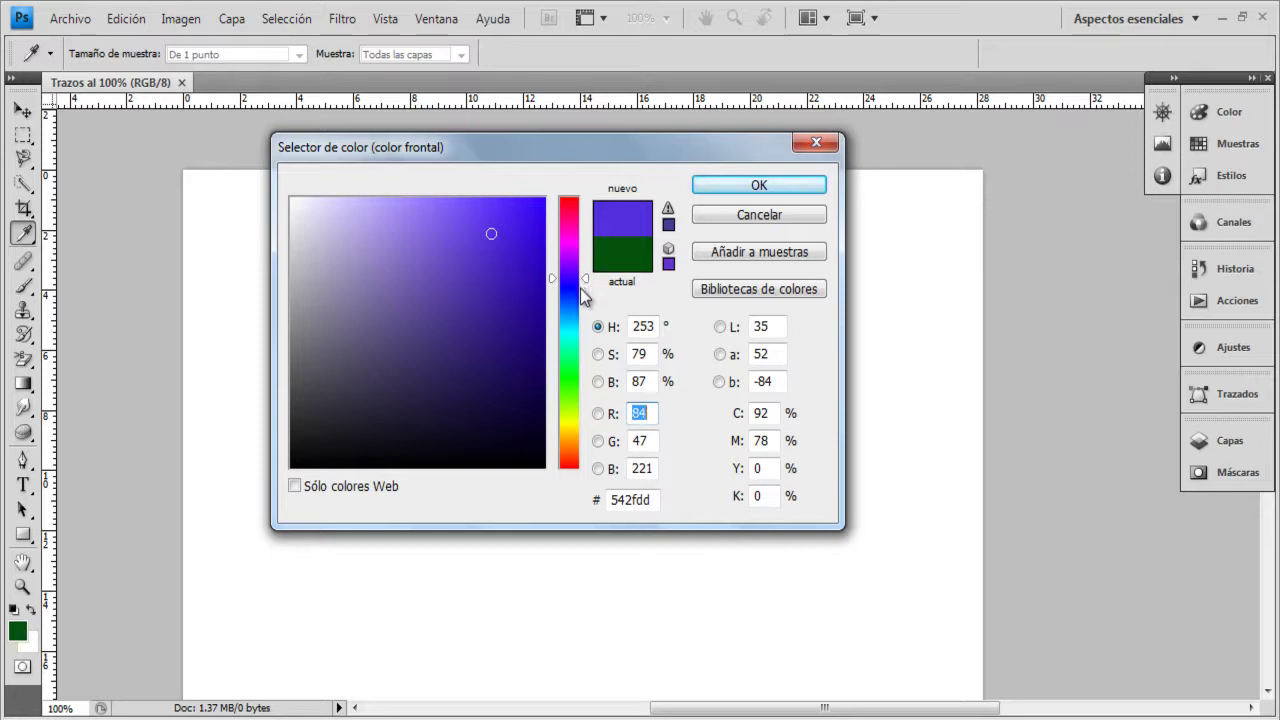
left_click_drag(586, 283, 587, 289)
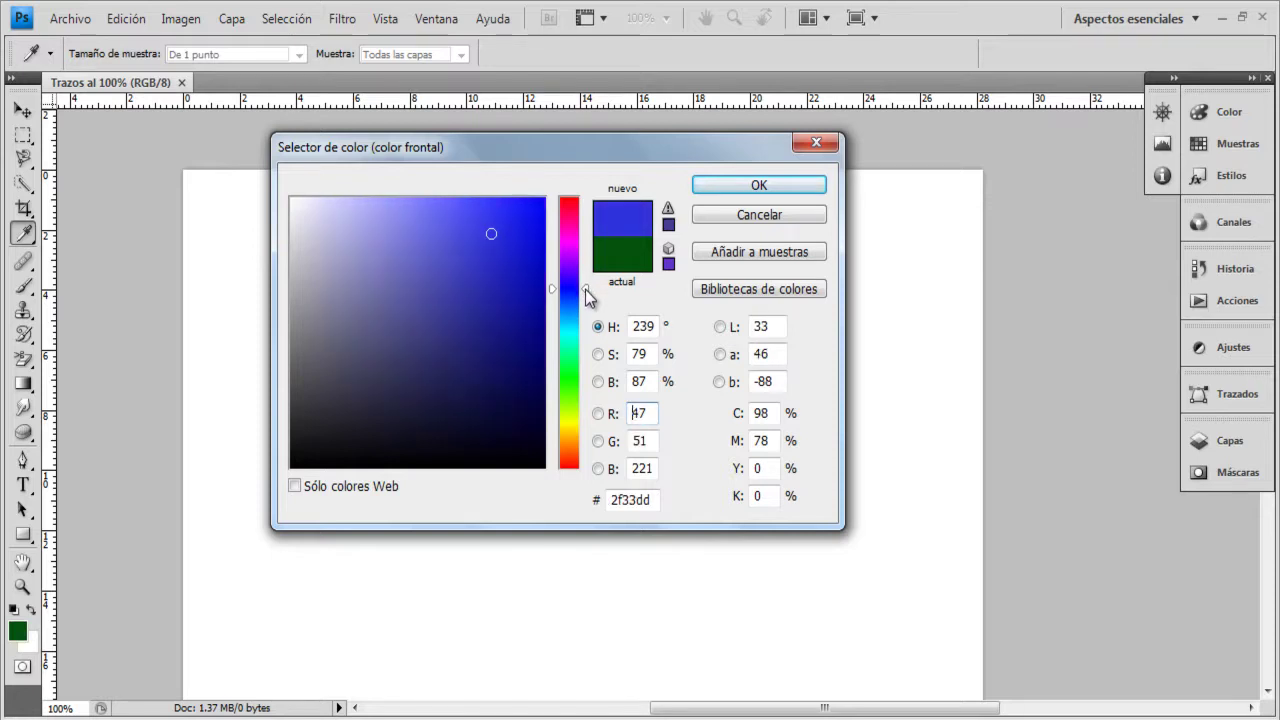
left_click(760, 185)
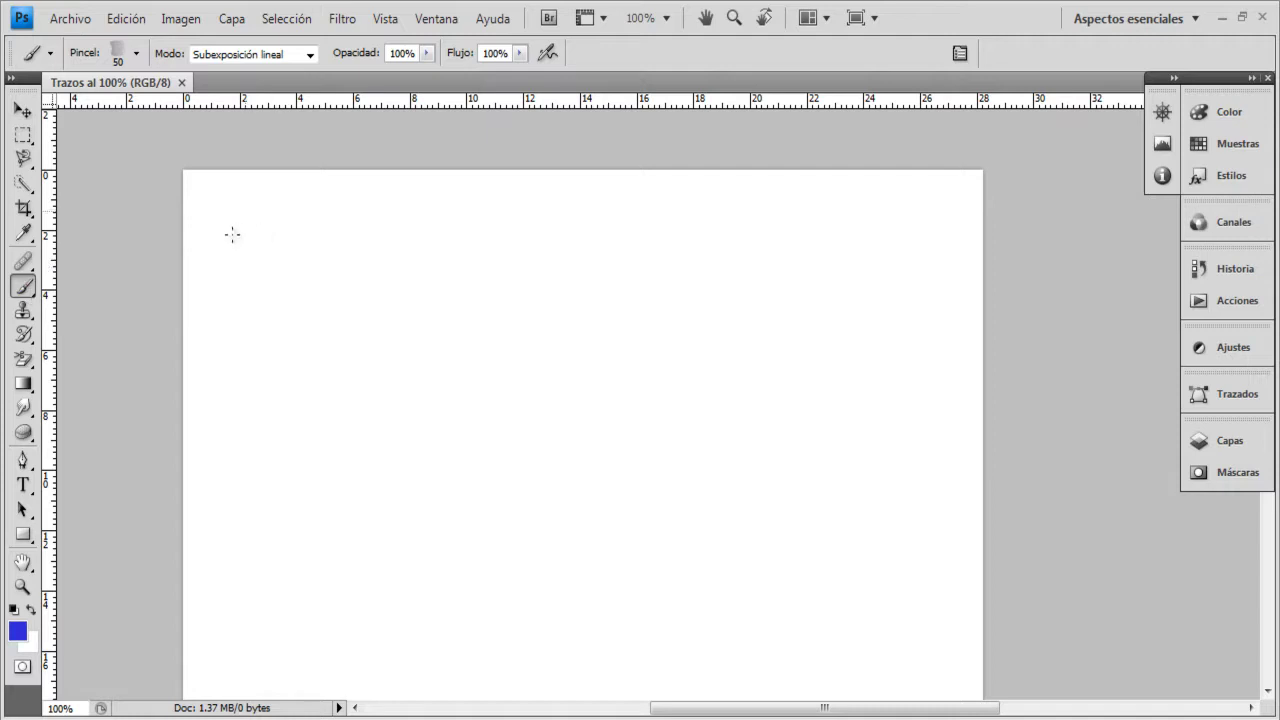
Paint a blue stroke across the upper part of the canvas and a second one beside it in Normal brush mode.
mouse_move(229, 226)
left_mouse_down()
mouse_move(400, 249)
mouse_move(600, 238)
left_mouse_up()
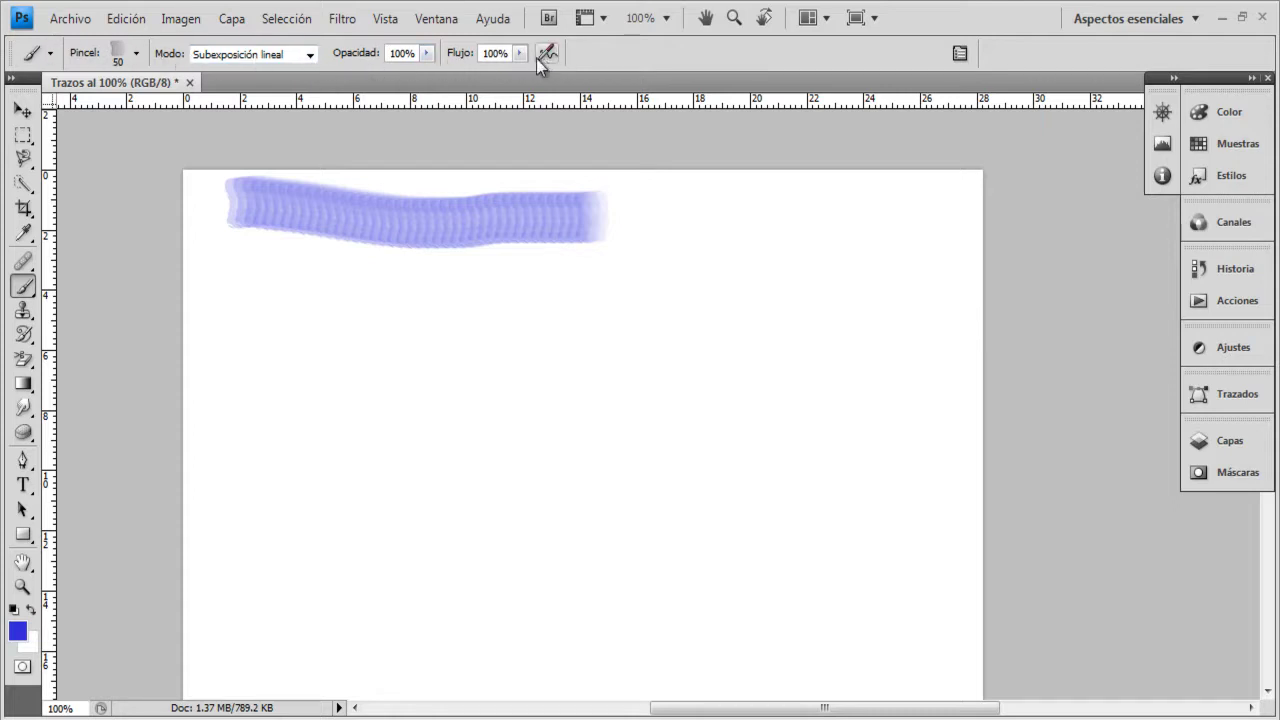
left_click(311, 55)
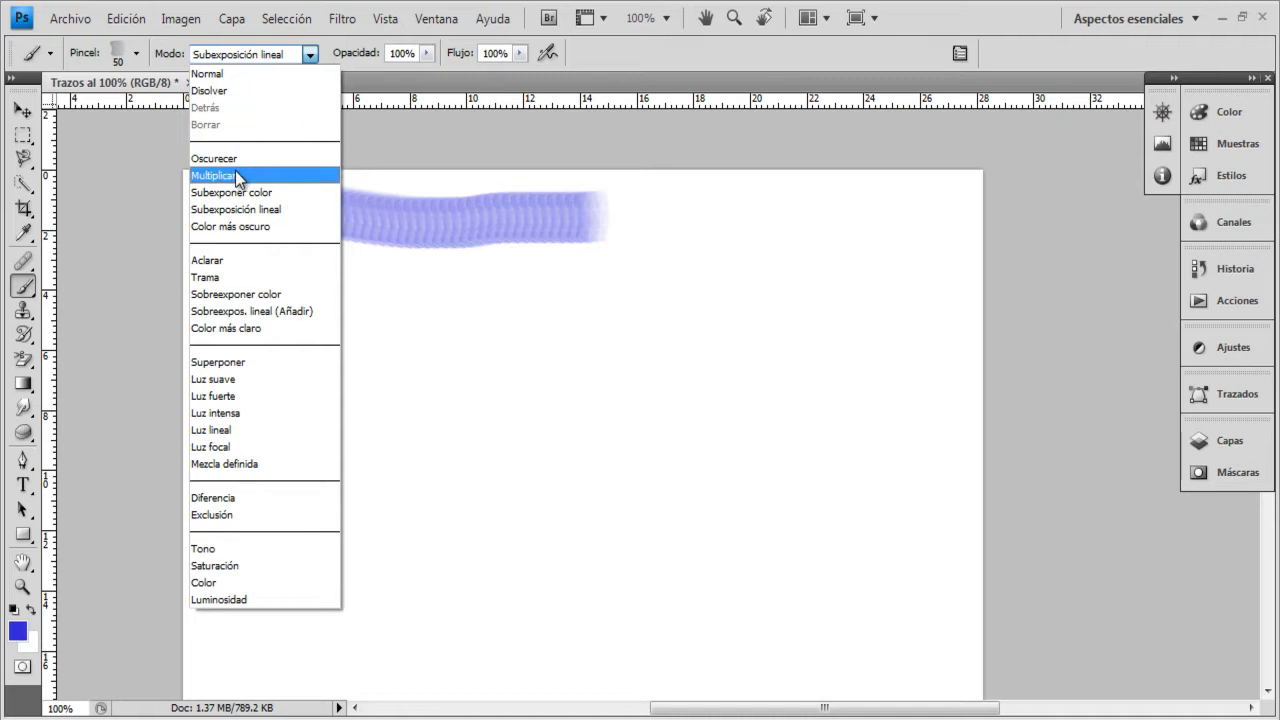
left_click(223, 79)
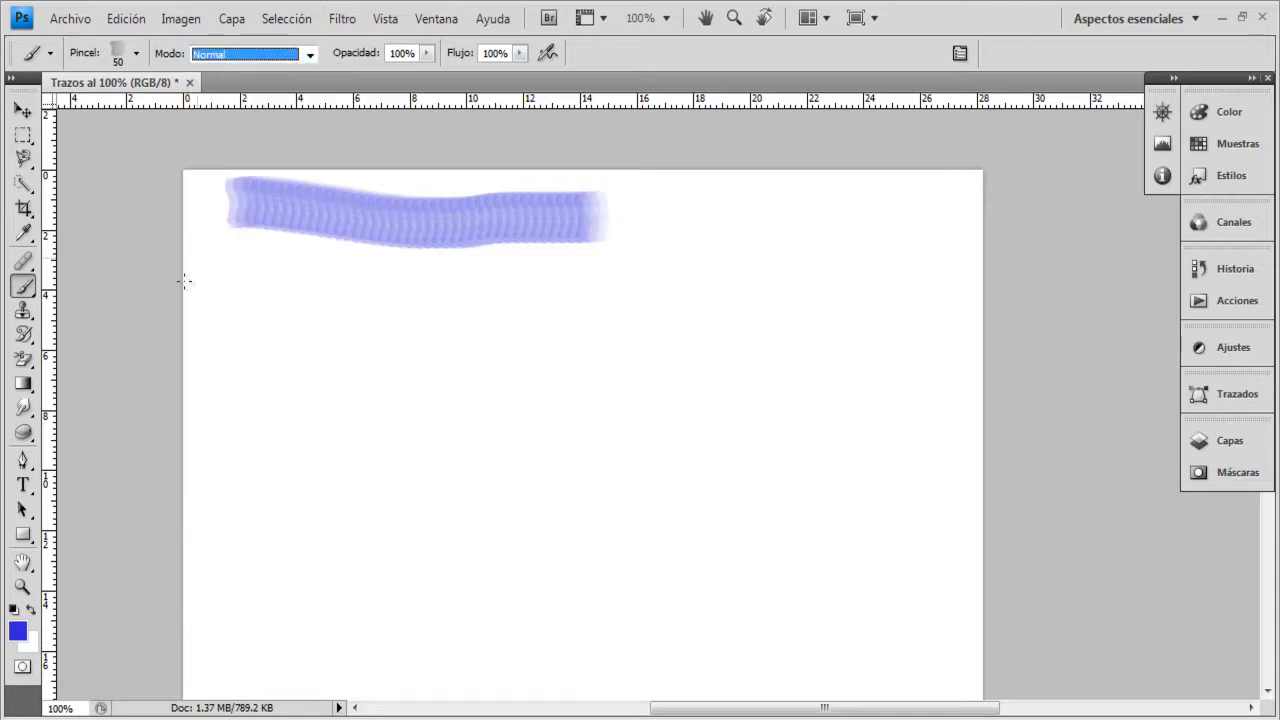
mouse_move(634, 211)
left_mouse_down()
mouse_move(819, 259)
mouse_move(890, 236)
left_mouse_up()
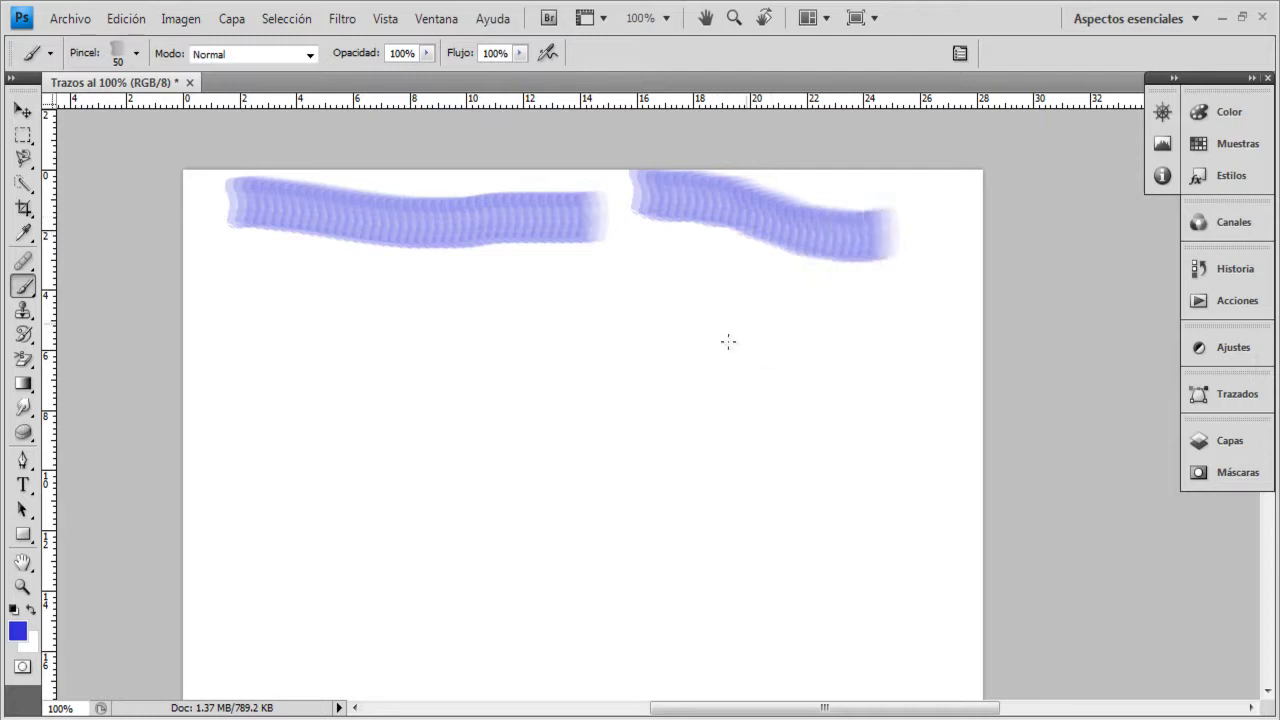
Lower the brush opacity to 39% and paint a curved stroke beneath the first one.
left_click(427, 55)
left_click_drag(426, 74, 365, 80)
mouse_move(249, 257)
left_mouse_down()
mouse_move(370, 320)
mouse_move(512, 345)
left_mouse_up()
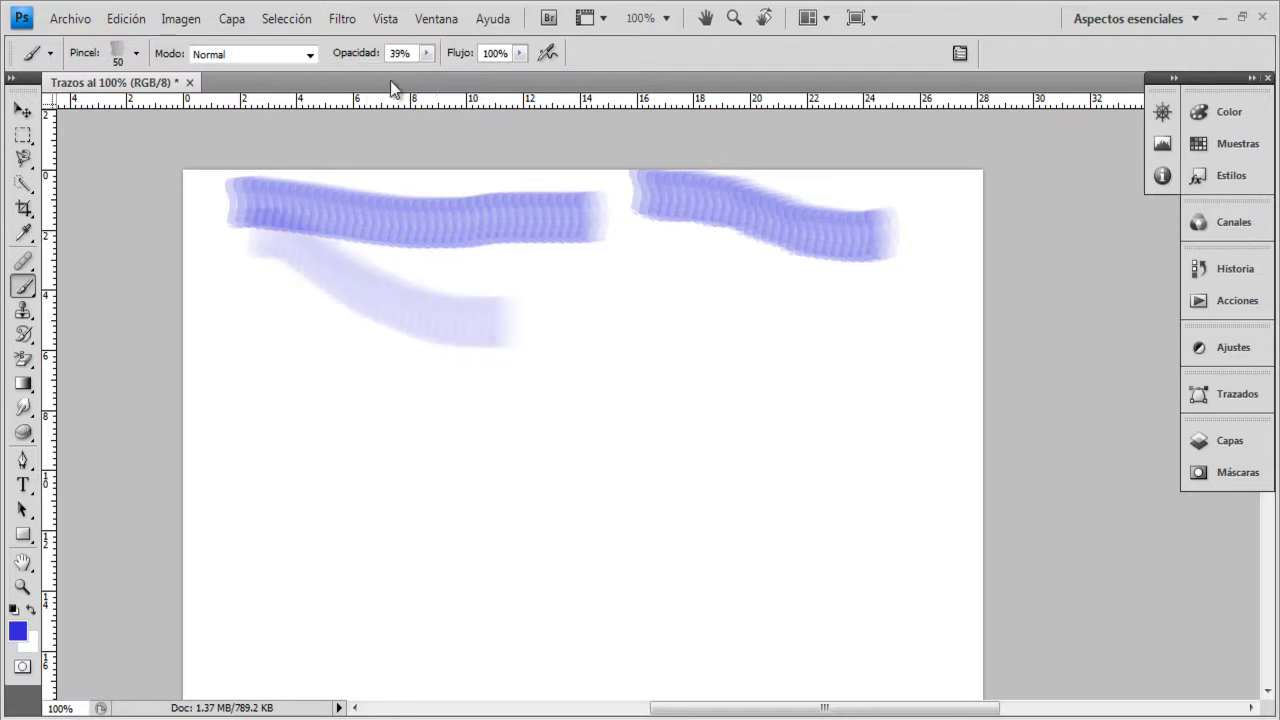
Restore the brush opacity to 100% and paint a wavy stroke beside the faint one for comparison.
left_click(425, 58)
left_click_drag(423, 80, 521, 87)
mouse_move(540, 280)
left_mouse_down()
mouse_move(683, 360)
mouse_move(735, 315)
left_mouse_up()
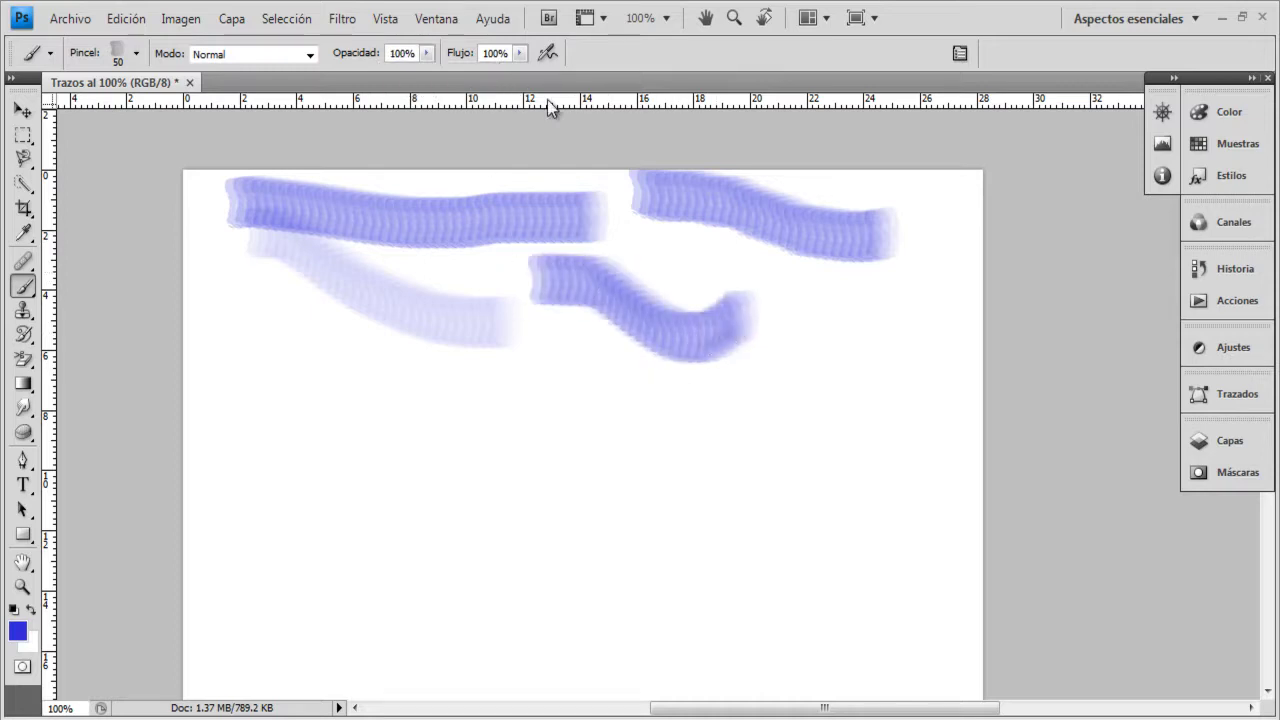
Paint a stroke at 4% brush flow below the faint one and another at 85% flow below the wavy stroke.
left_click(521, 53)
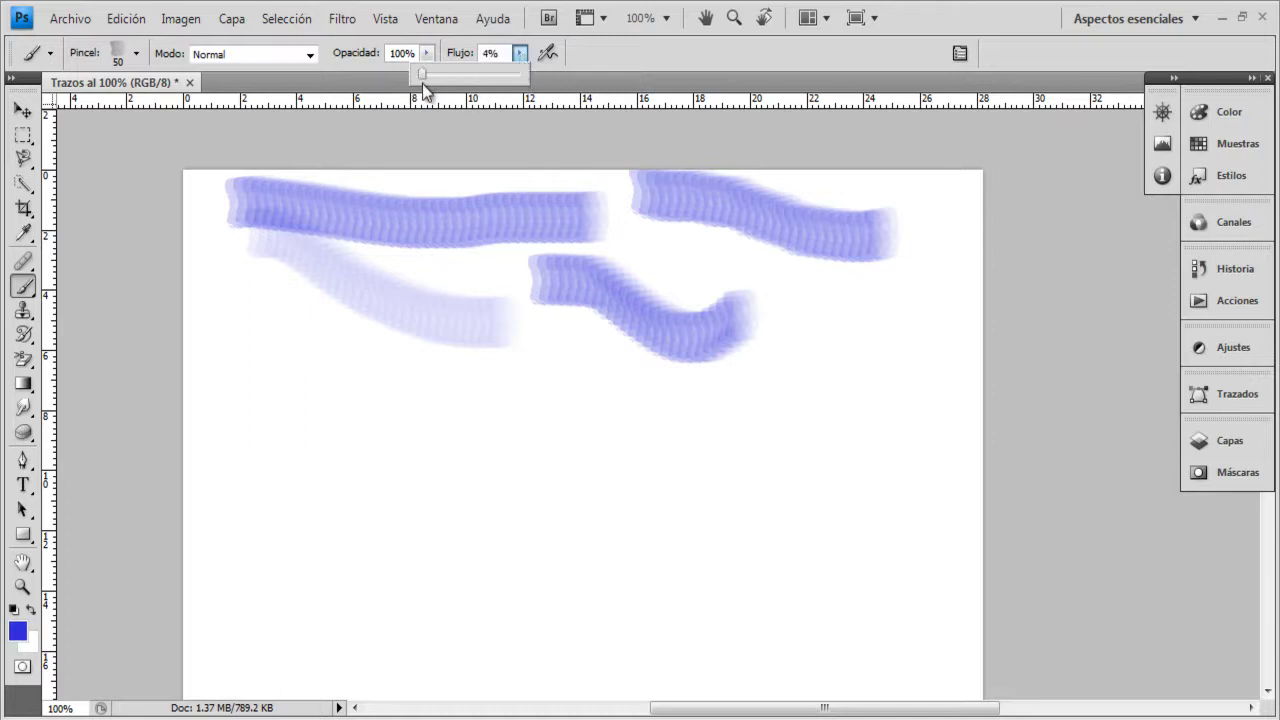
left_click(270, 305)
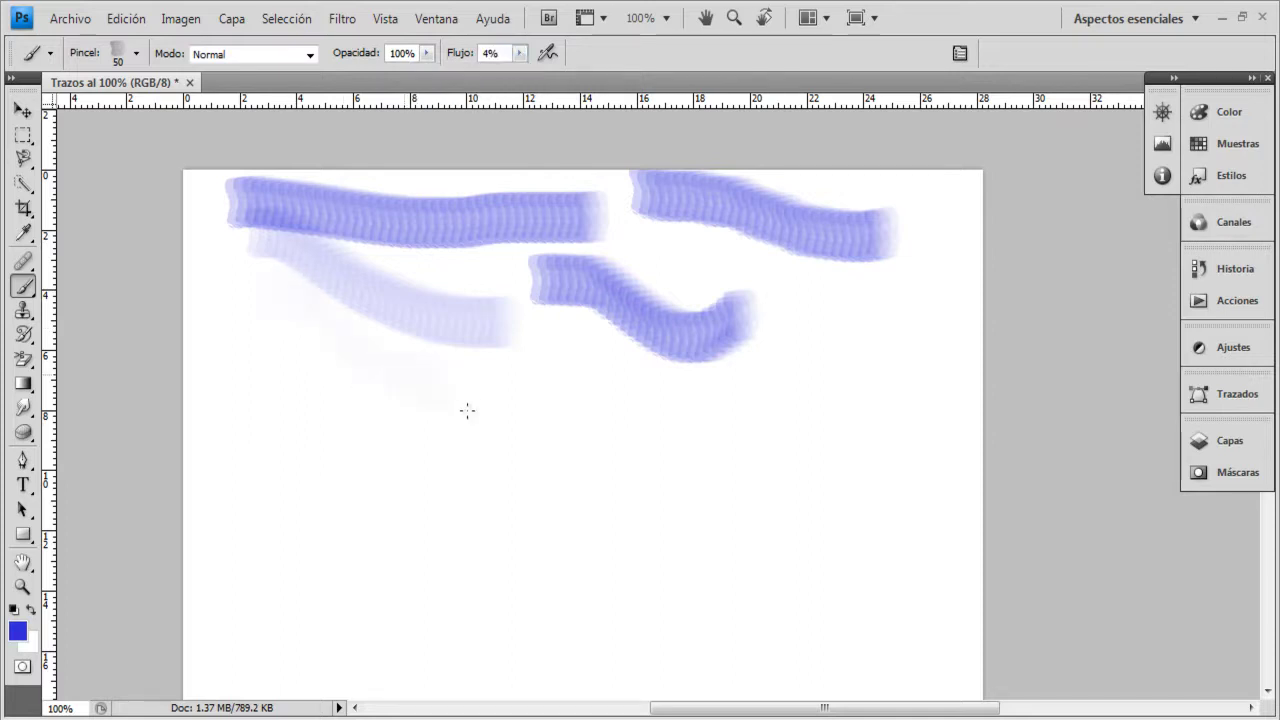
left_click(520, 53)
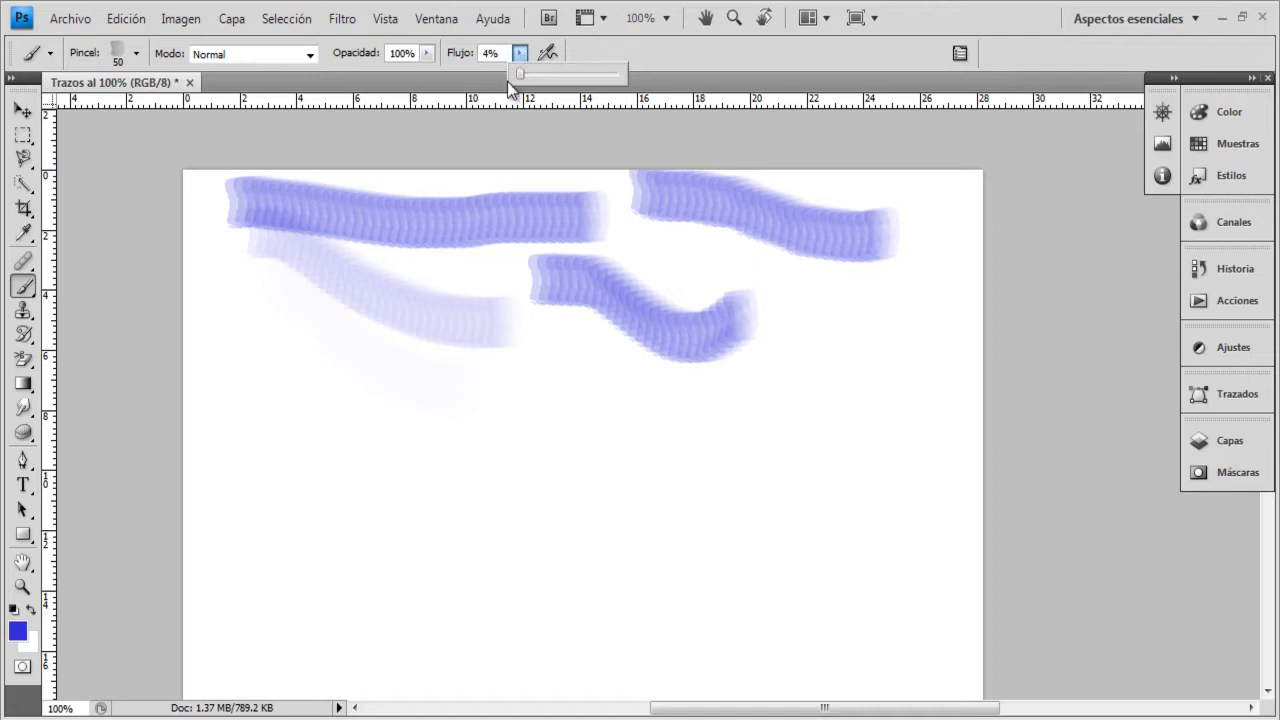
left_click(562, 328)
mouse_move(562, 328)
left_mouse_down()
mouse_move(618, 389)
mouse_move(699, 422)
mouse_move(753, 425)
mouse_move(798, 401)
left_mouse_up()
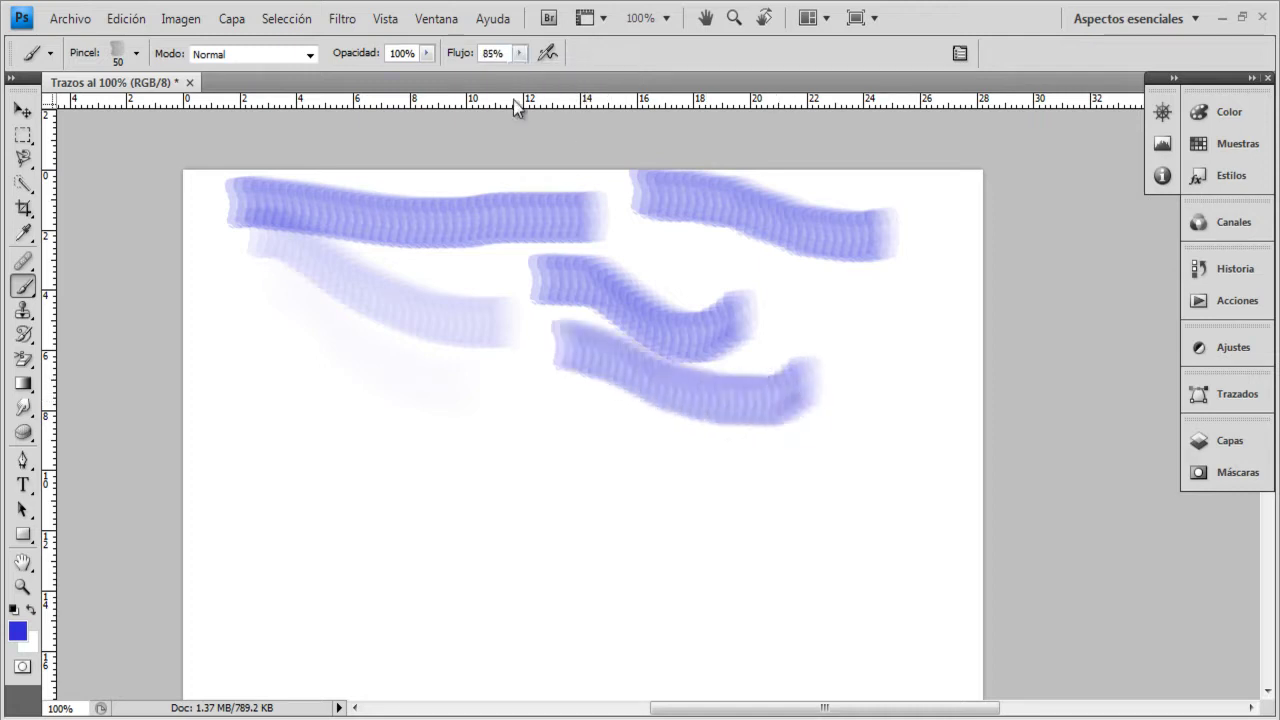
Set the brush flow to 8% and paint repeatedly over the faint area below the low-opacity stroke.
left_click(520, 53)
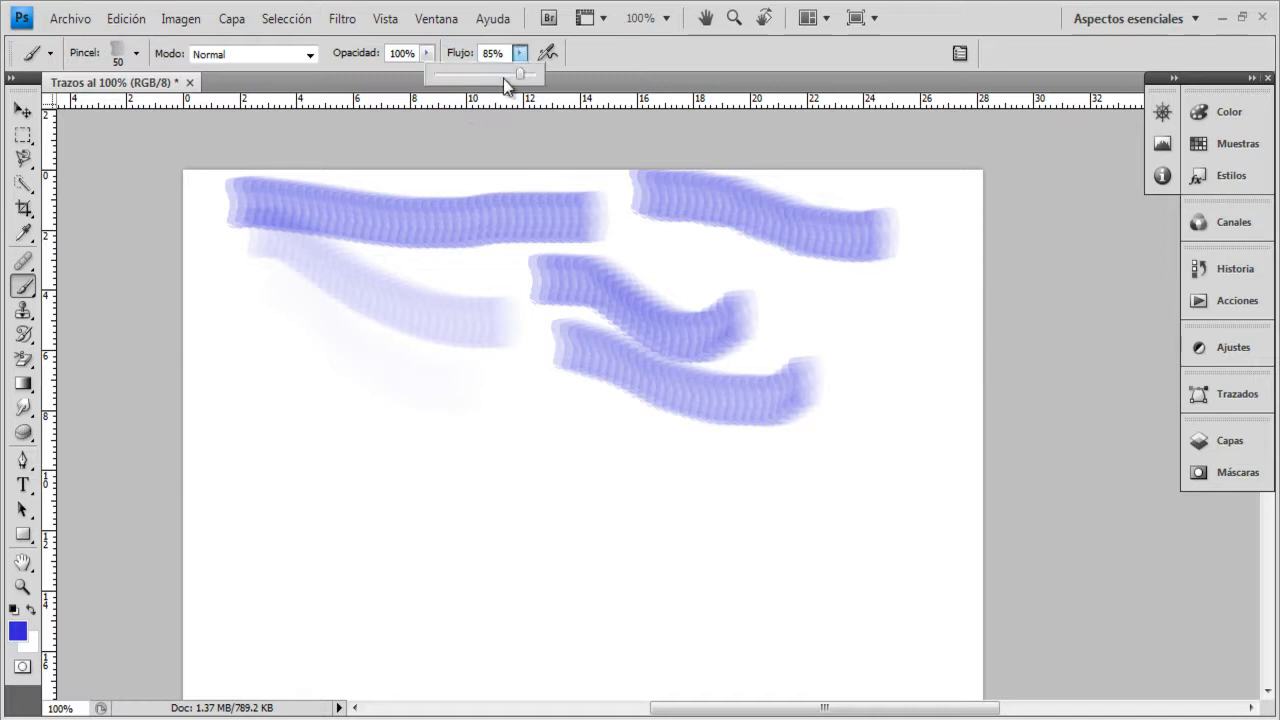
left_click_drag(445, 80, 441, 80)
mouse_move(284, 343)
left_mouse_down()
mouse_move(344, 375)
mouse_move(414, 366)
mouse_move(450, 411)
mouse_move(453, 439)
mouse_move(427, 453)
mouse_move(357, 436)
mouse_move(328, 423)
mouse_move(338, 402)
mouse_move(378, 397)
mouse_move(413, 419)
mouse_move(453, 420)
left_mouse_up()
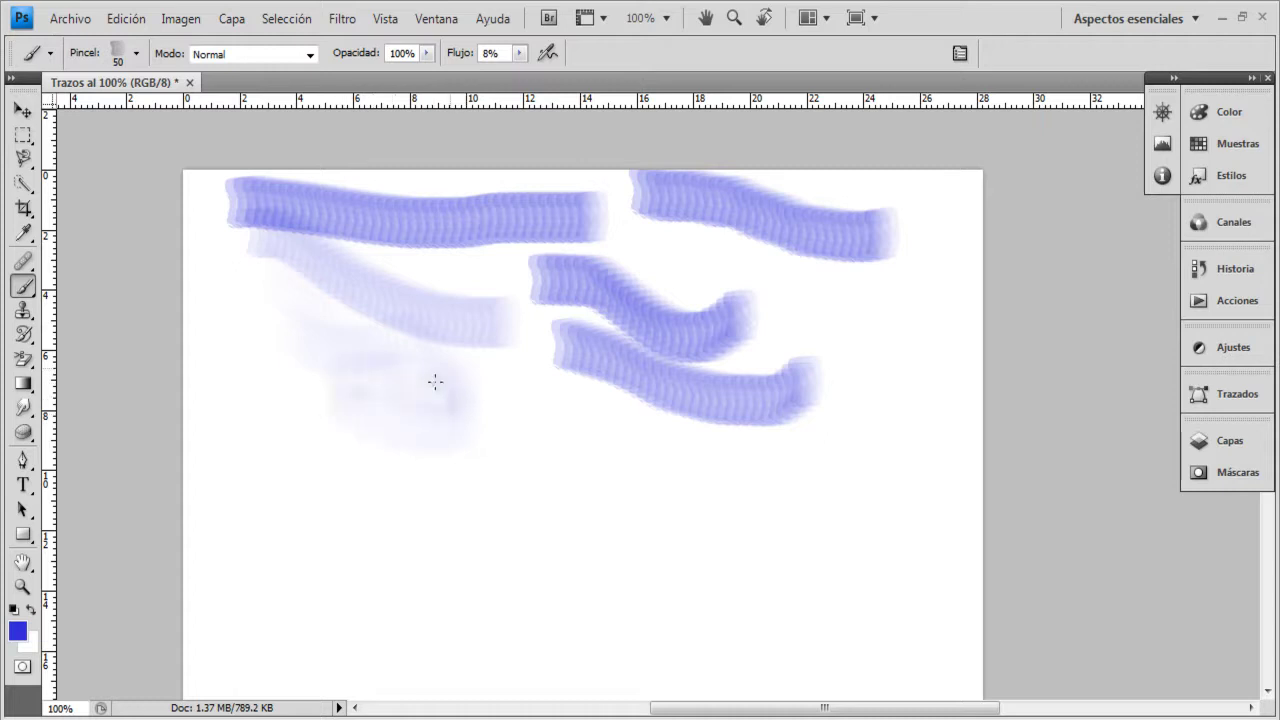
Raise the brush flow to 100%, paint a short stroke beside the wavy ones and another over the faint 39% opacity stroke.
left_click(519, 54)
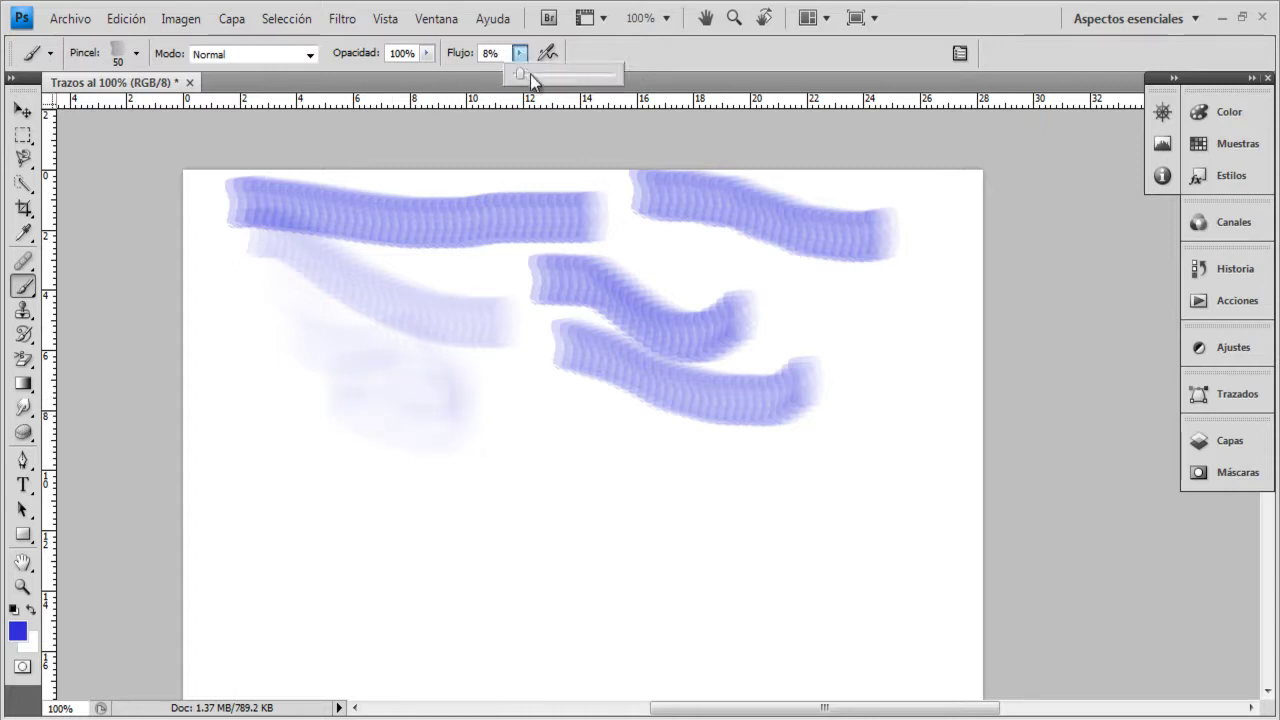
left_click_drag(521, 78, 619, 78)
left_click(812, 318)
mouse_move(797, 272)
left_mouse_down()
mouse_move(871, 357)
mouse_move(905, 338)
left_mouse_up()
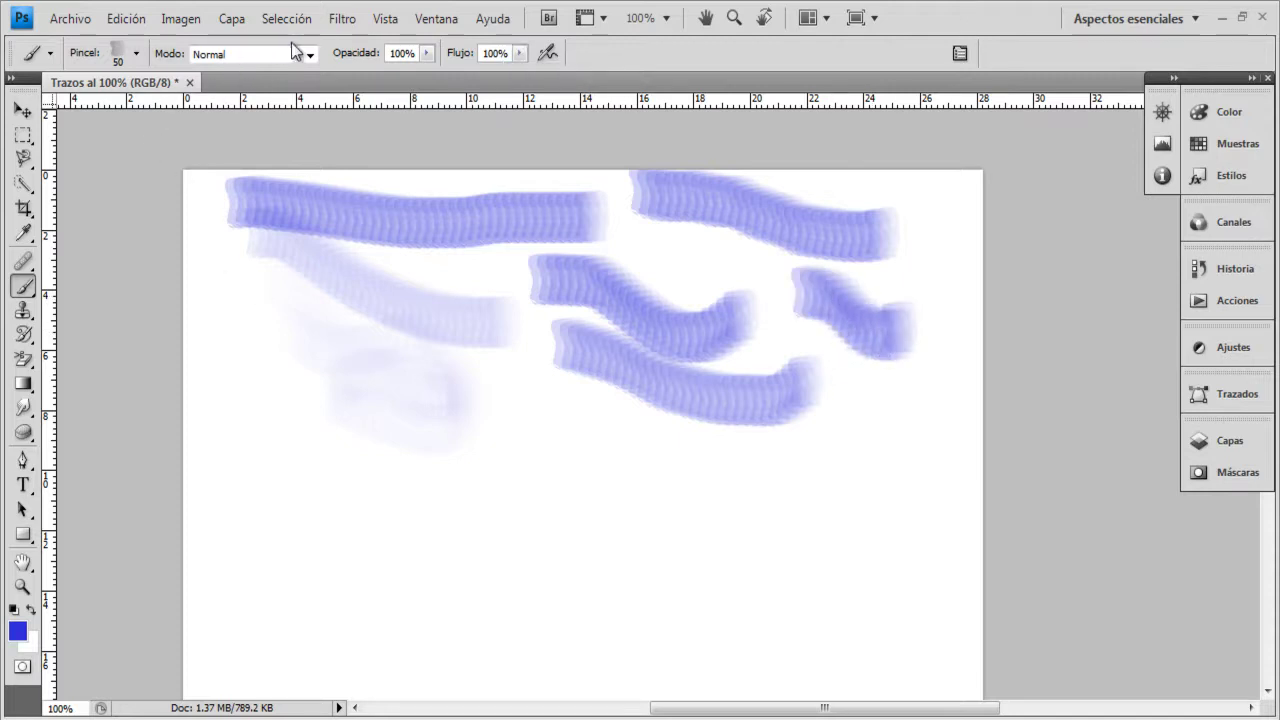
left_click_drag(268, 248, 532, 318)
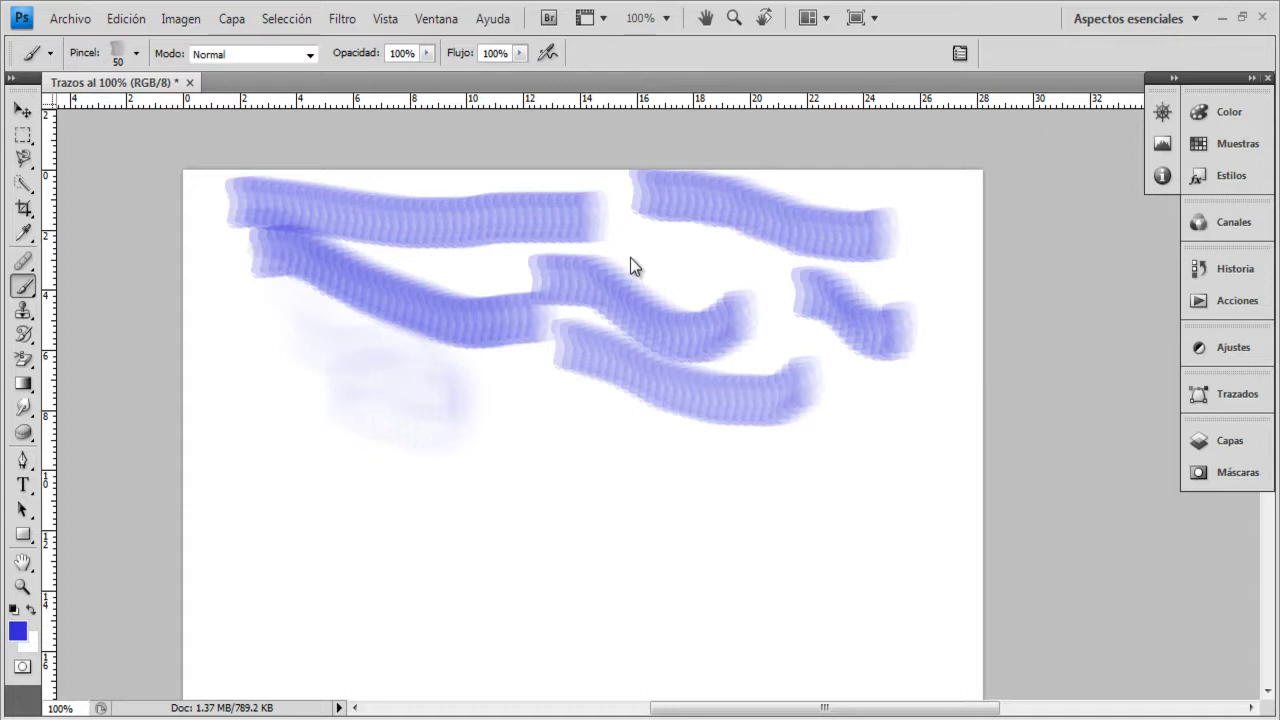
Switch the brush mode to Disolver and paint a blue stroke downward from the start of the second blue stroke.
left_click(309, 56)
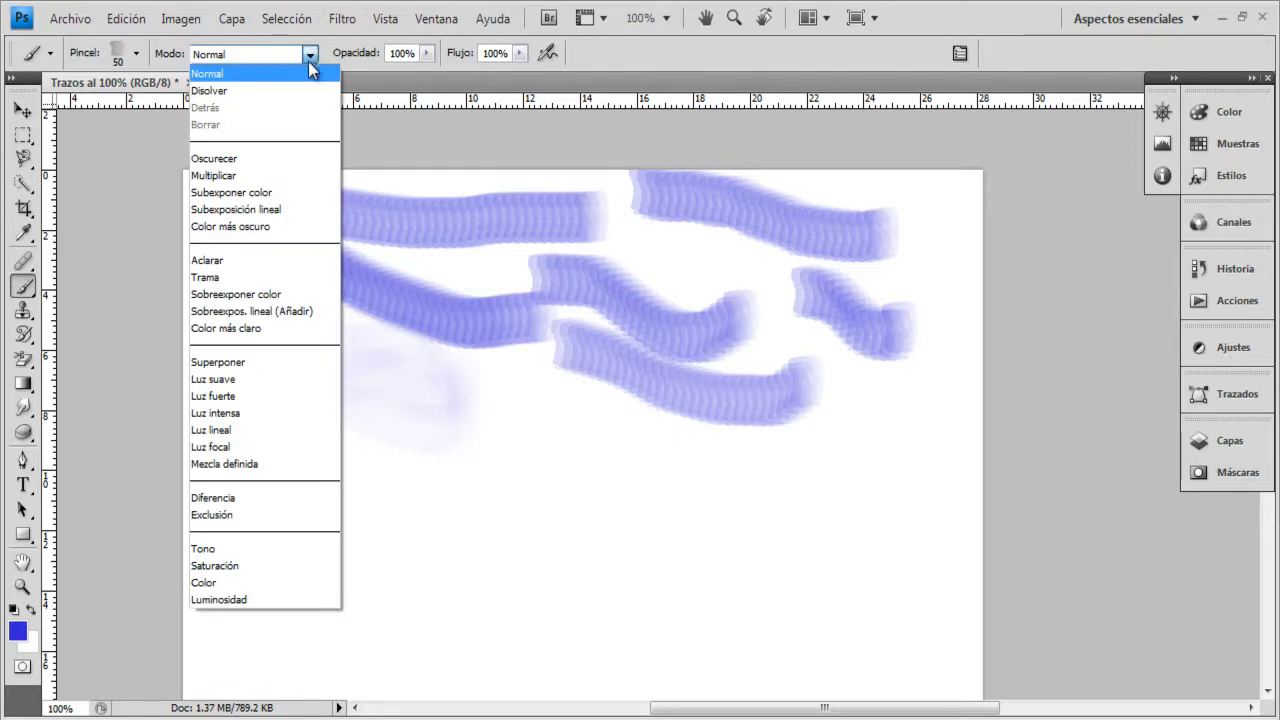
left_click(270, 90)
mouse_move(252, 240)
left_mouse_down()
mouse_move(276, 296)
mouse_move(298, 297)
mouse_move(322, 379)
mouse_move(432, 402)
left_mouse_up()
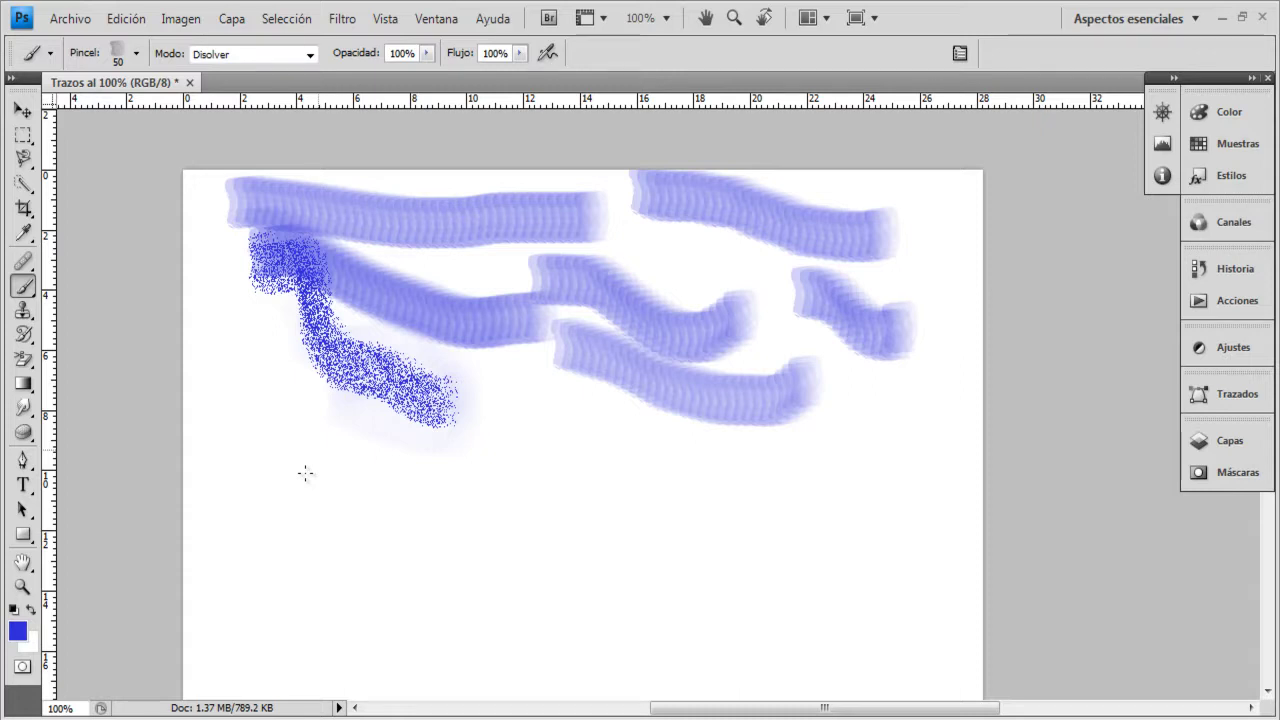
In Multiplicar mode with orange dda22f, paint one stroke on the blank lower canvas and another crossing the dissolved blue stroke.
left_click(310, 55)
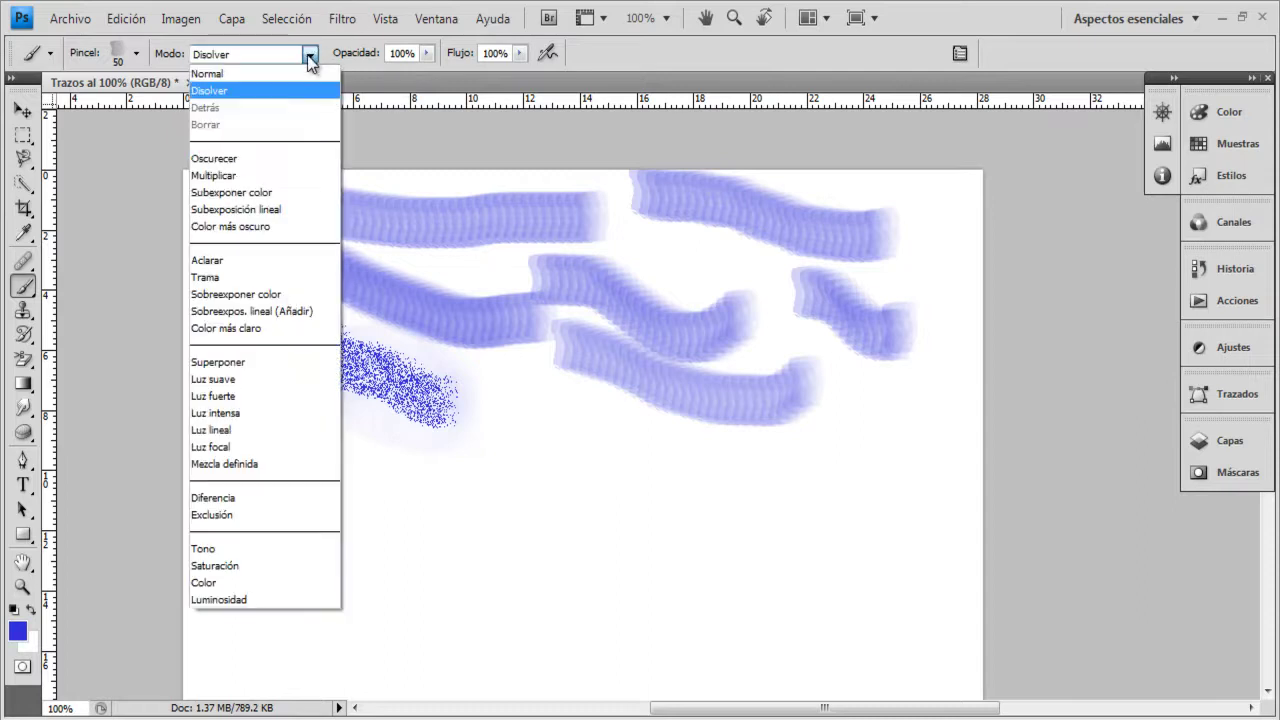
left_click(257, 174)
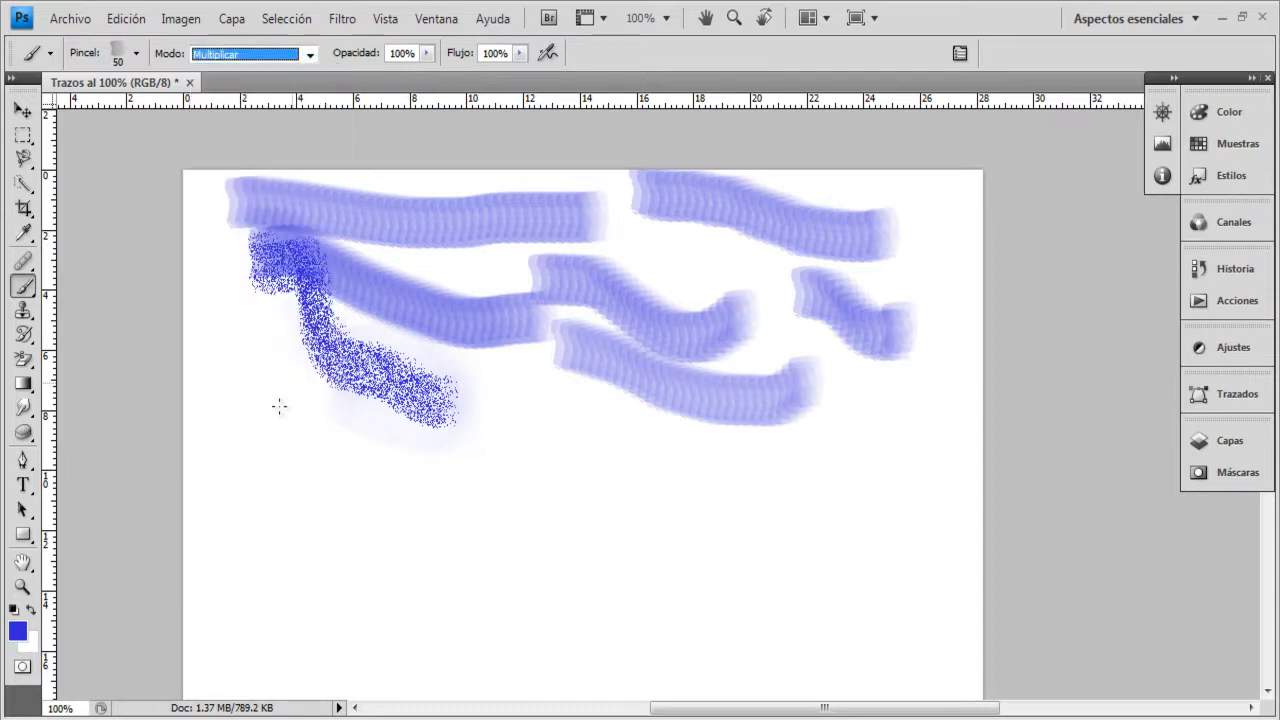
left_click(17, 630)
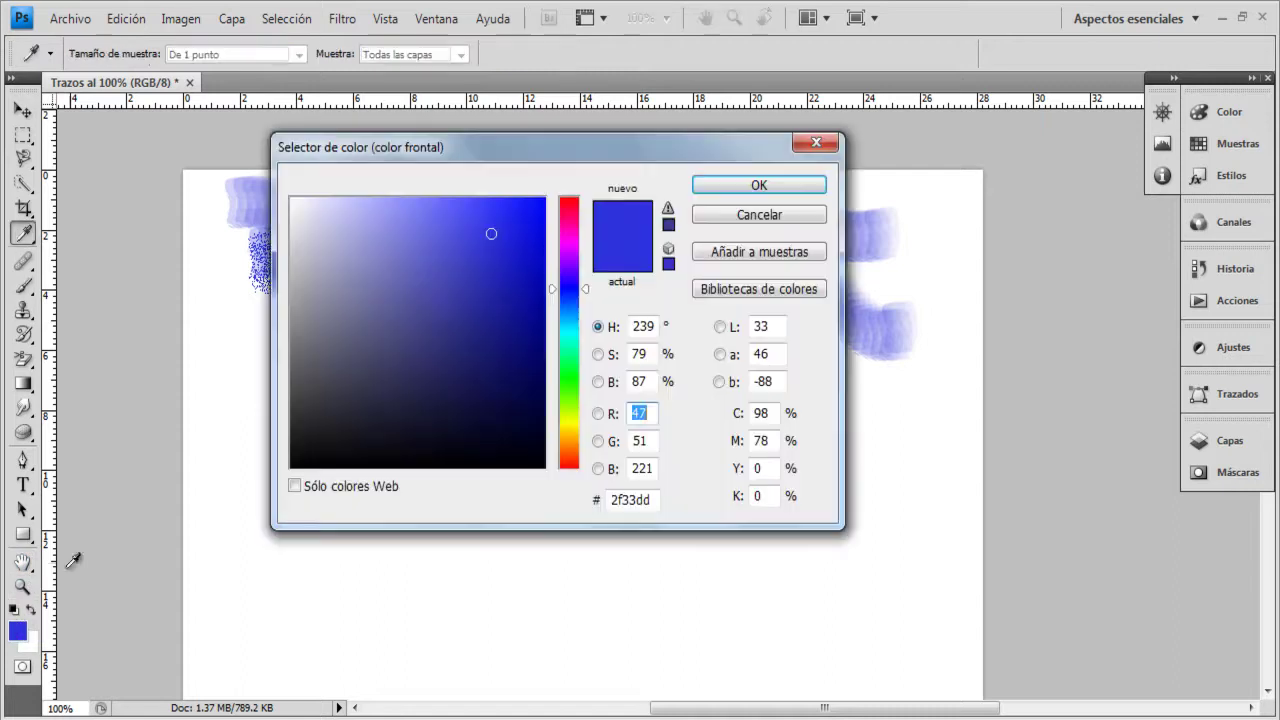
left_click_drag(570, 301, 573, 438)
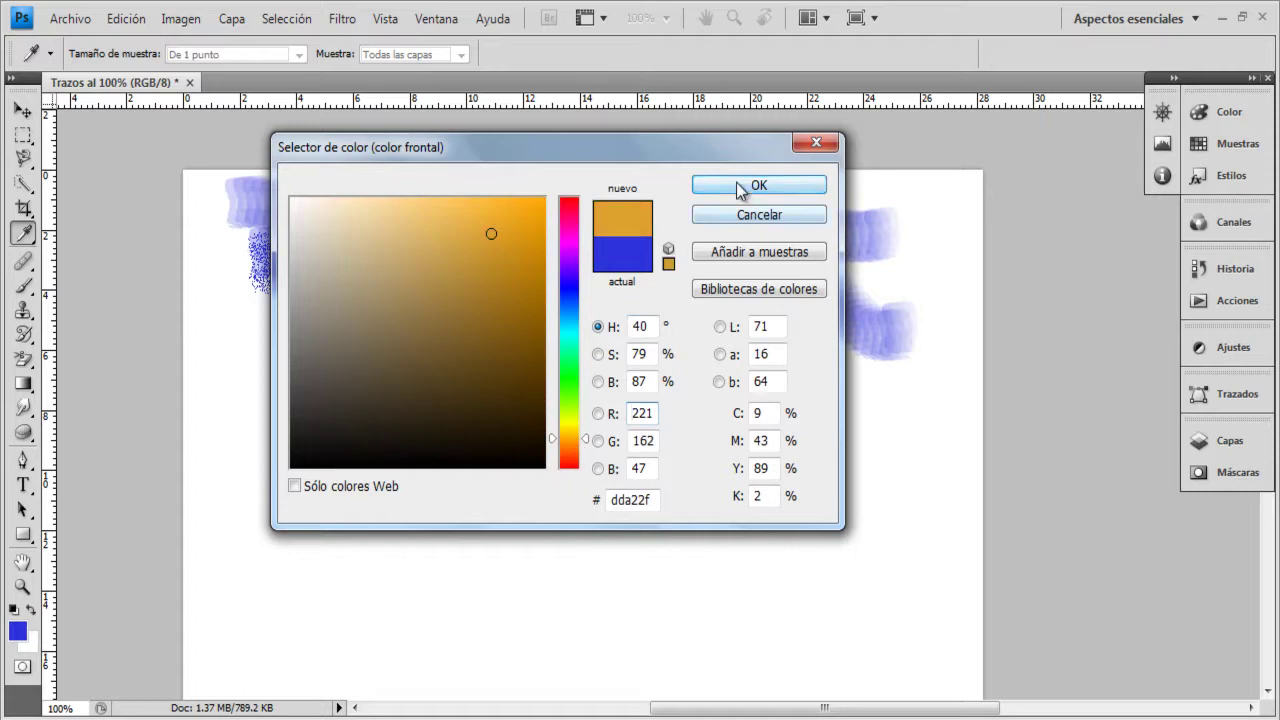
left_click(749, 189)
mouse_move(298, 492)
left_mouse_down()
mouse_move(300, 463)
mouse_move(451, 557)
mouse_move(505, 540)
mouse_move(512, 512)
left_mouse_up()
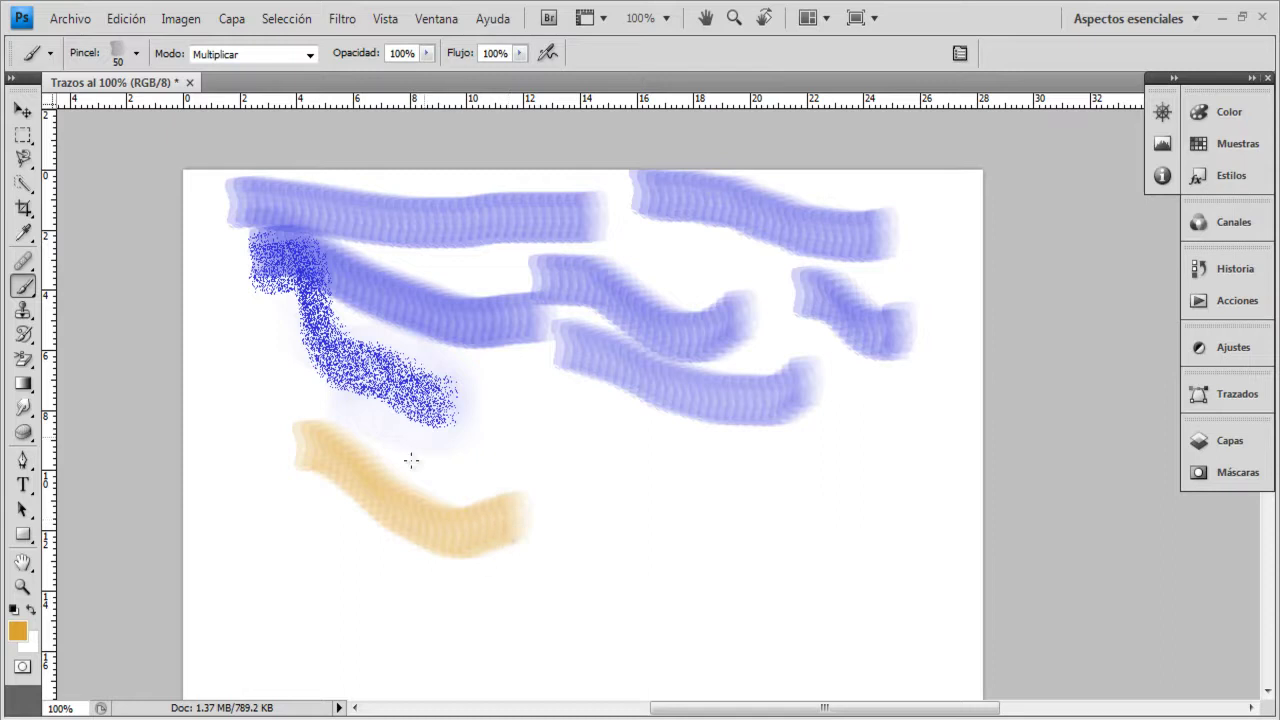
mouse_move(330, 410)
left_mouse_down()
mouse_move(353, 367)
mouse_move(418, 352)
mouse_move(440, 369)
mouse_move(440, 392)
mouse_move(411, 443)
mouse_move(440, 459)
mouse_move(553, 470)
left_mouse_up()
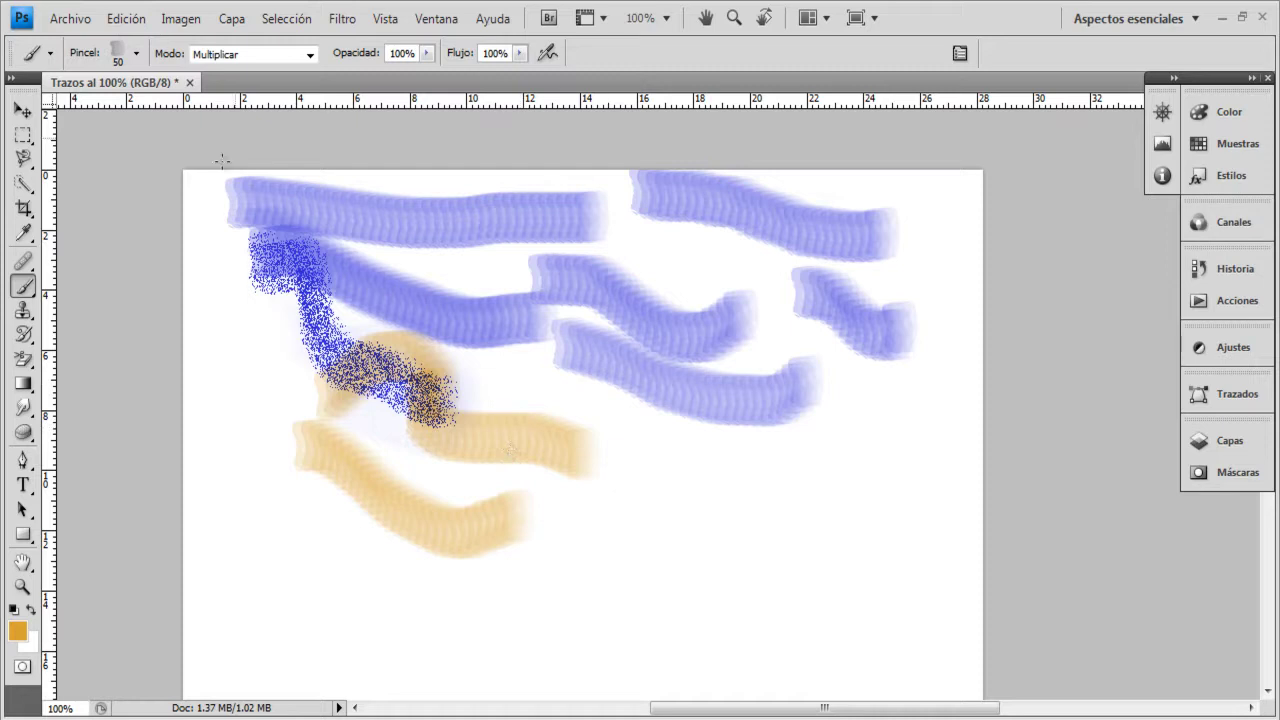
Switch the brush mode to Oscurecer and paint an orange stroke crossing the dissolved and plain blue strokes.
left_click(310, 55)
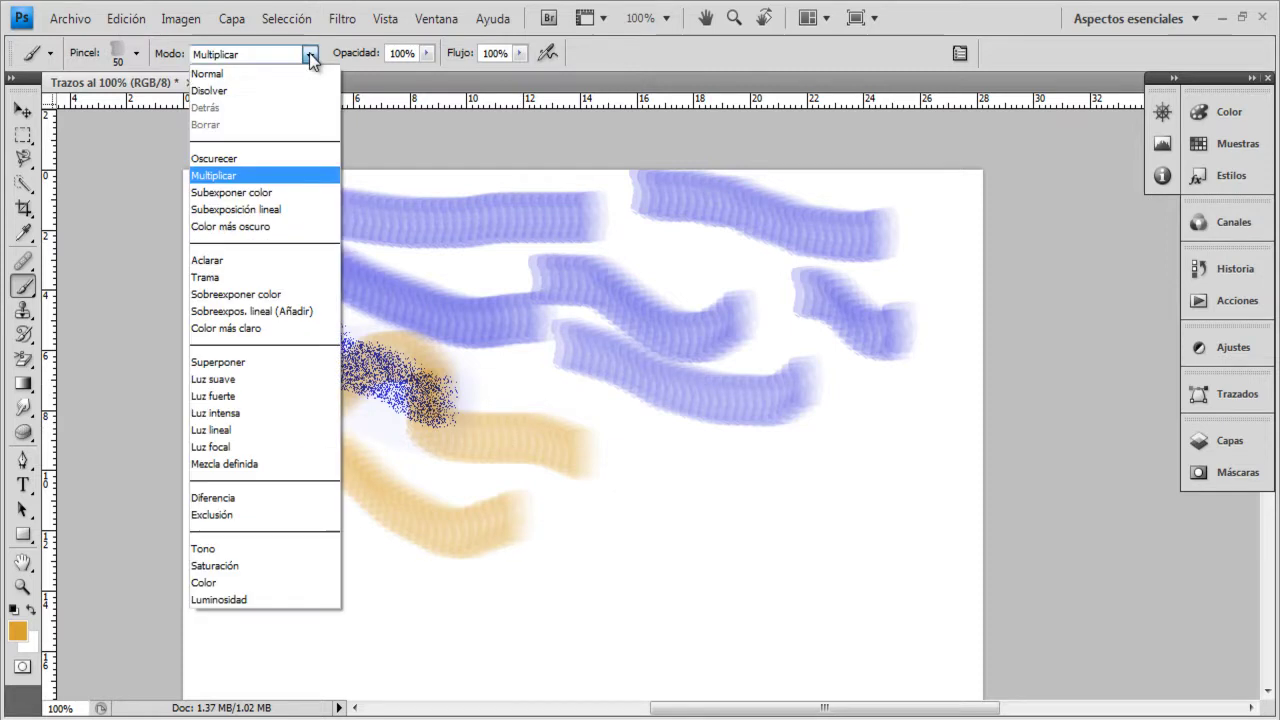
left_click(243, 159)
mouse_move(273, 368)
left_mouse_down()
mouse_move(295, 340)
mouse_move(330, 330)
mouse_move(426, 360)
mouse_move(474, 342)
mouse_move(500, 302)
mouse_move(562, 304)
left_mouse_up()
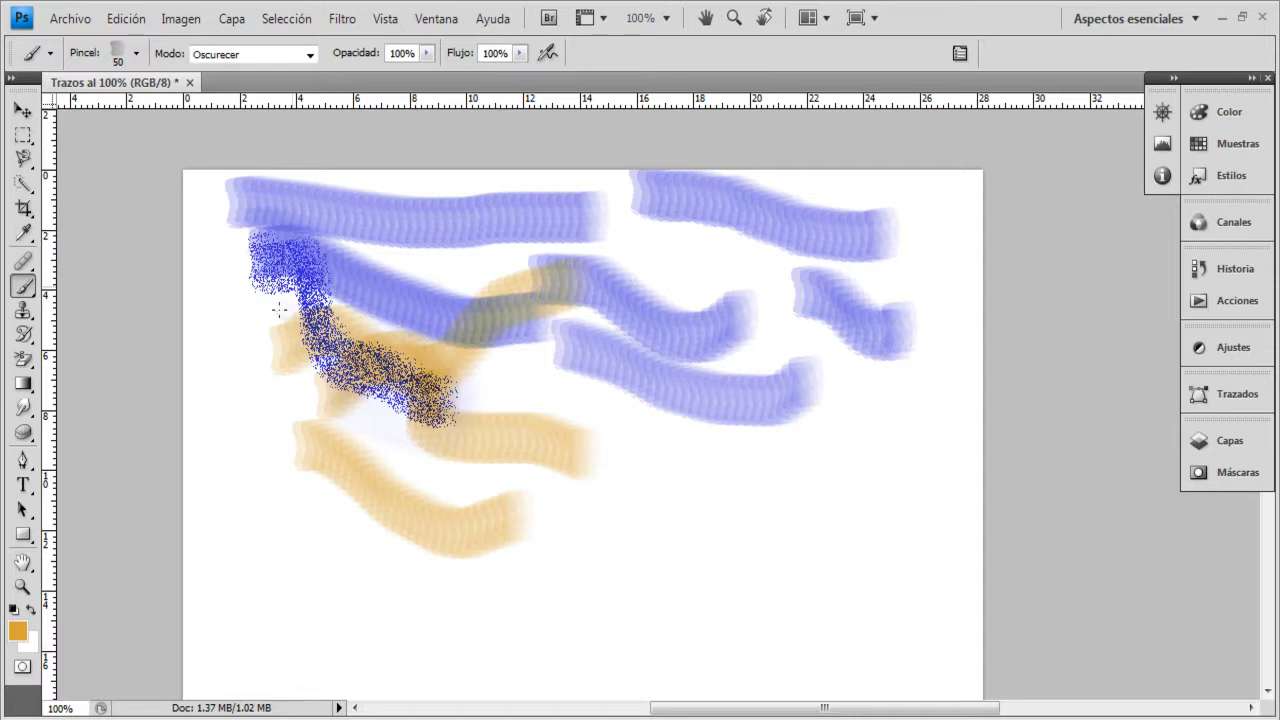
left_click(311, 56)
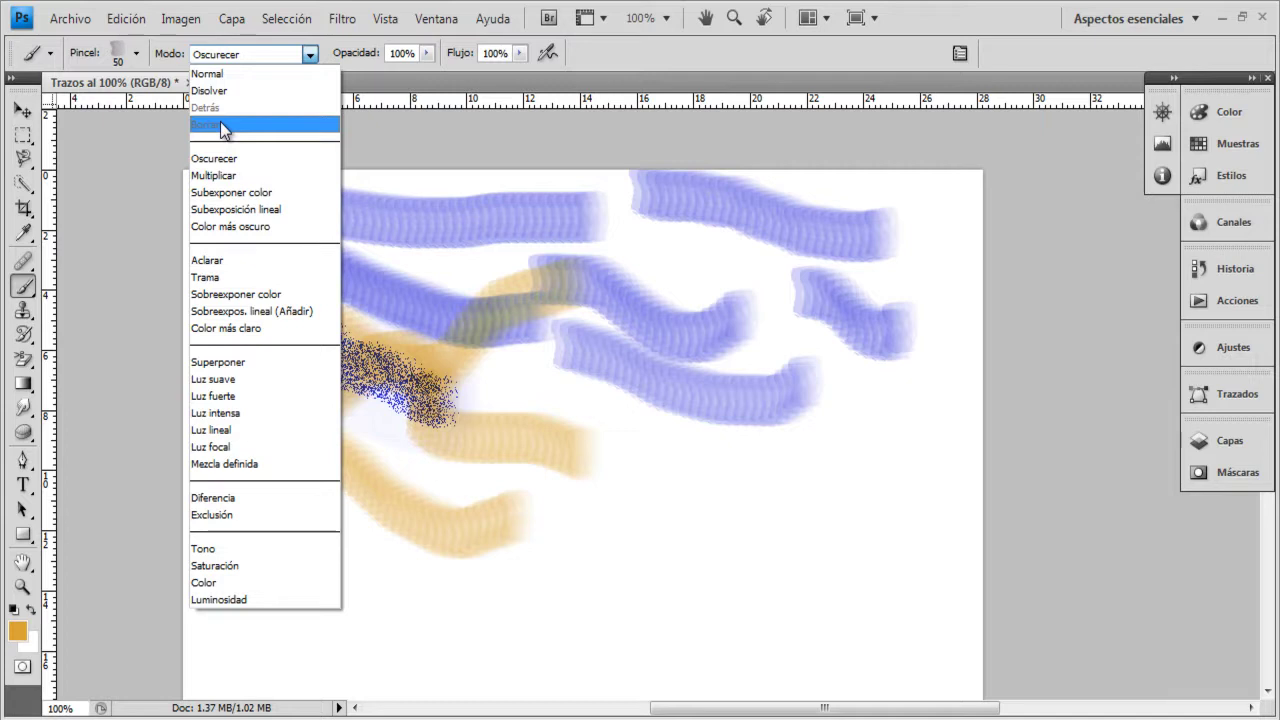
left_click(153, 43)
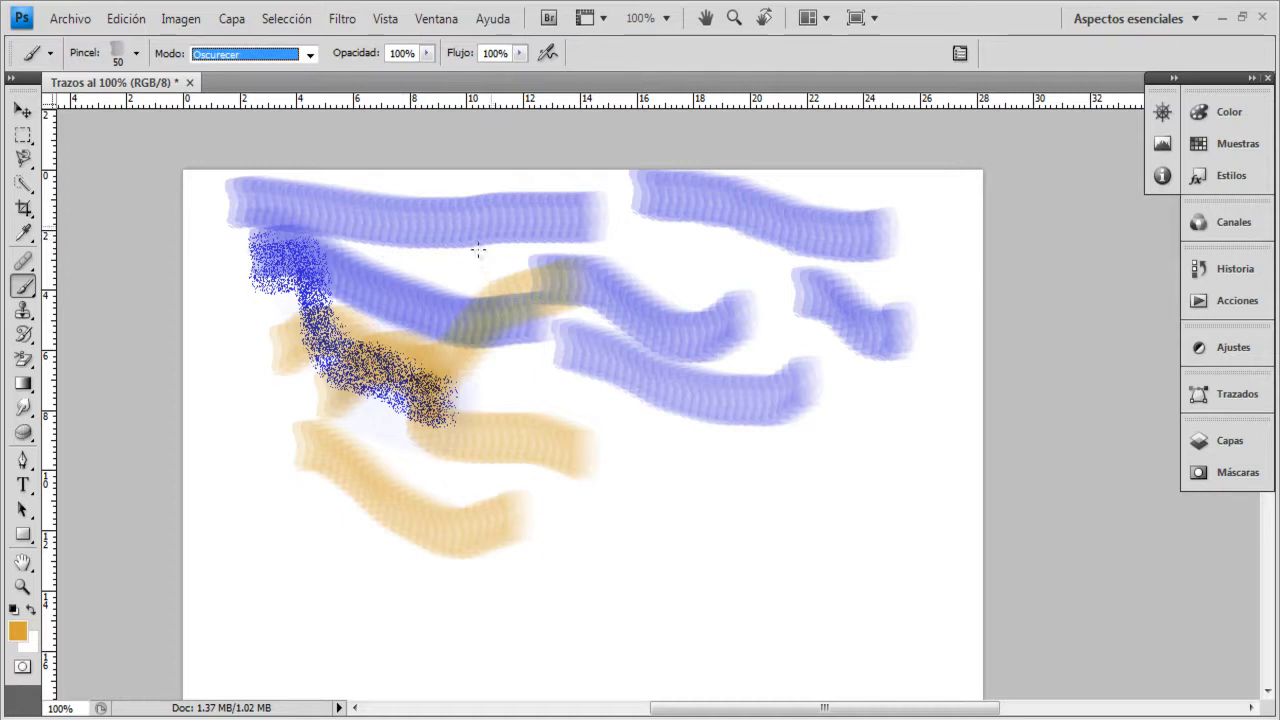
Choose the rough textured 50 px brush preset and enlarge its master diameter to 106 px.
left_click(136, 59)
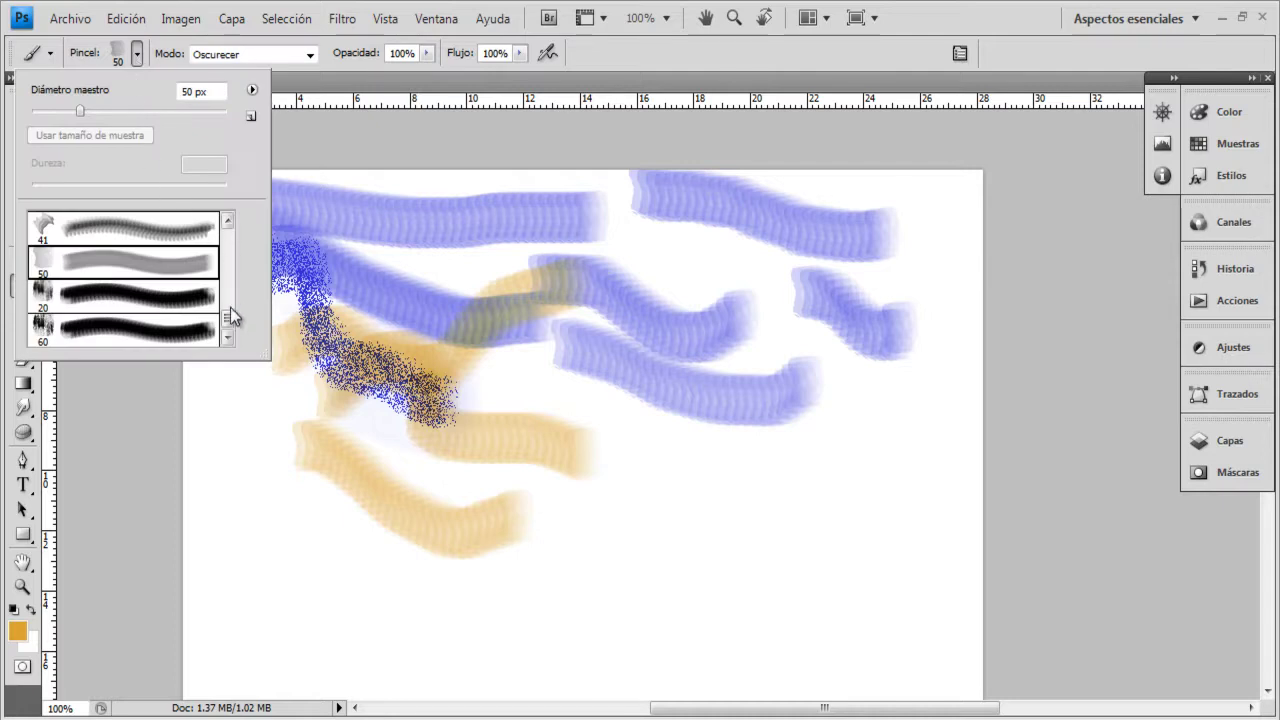
left_click_drag(229, 320, 228, 231)
left_click(112, 228)
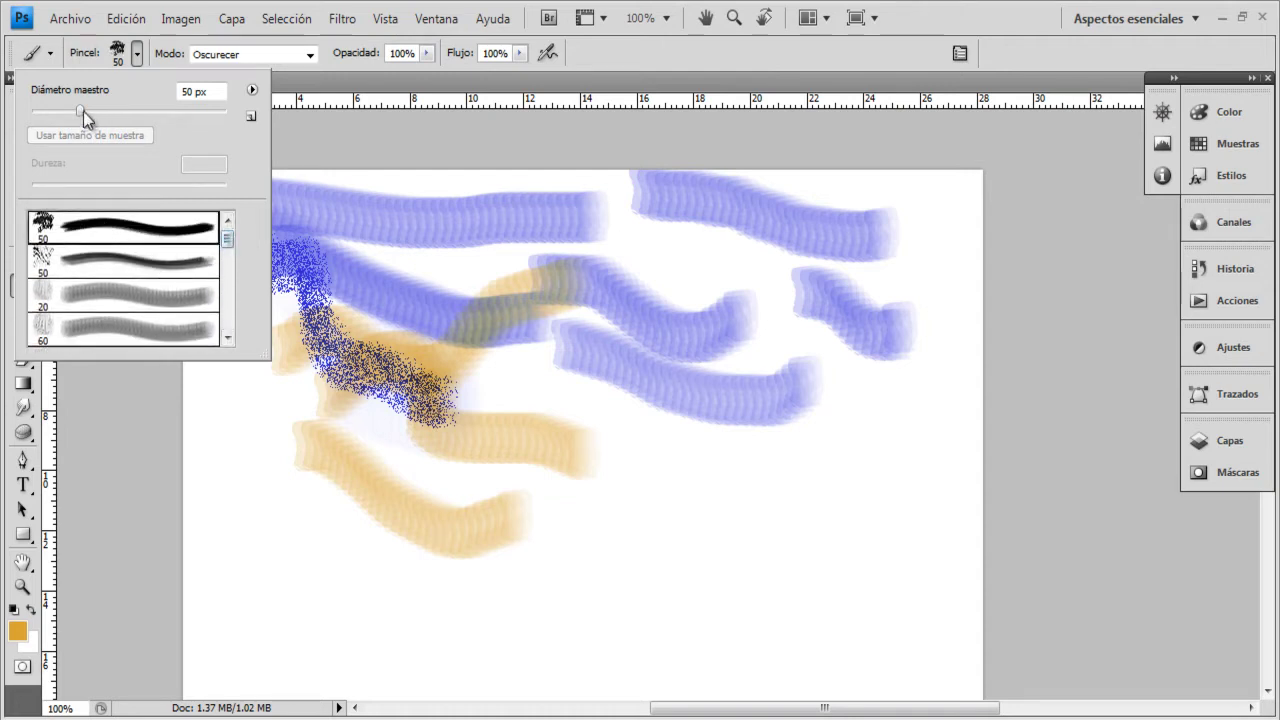
left_click_drag(81, 111, 117, 113)
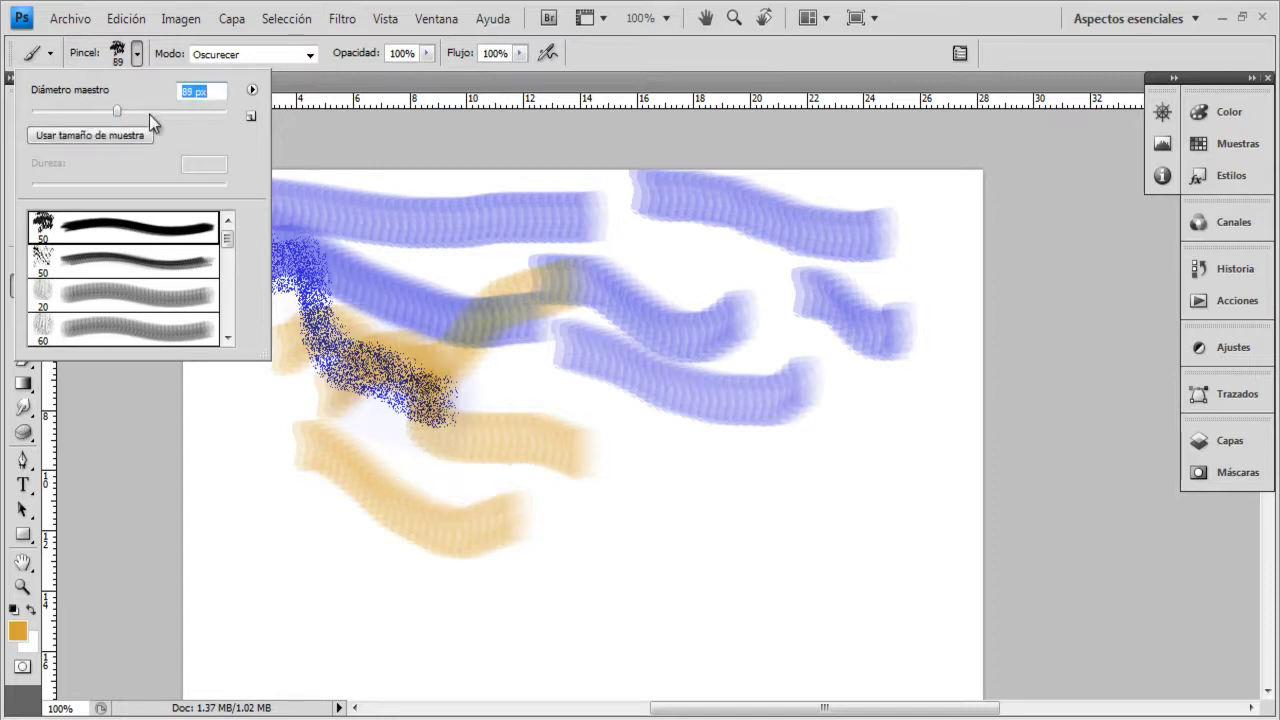
left_click_drag(120, 109, 209, 111)
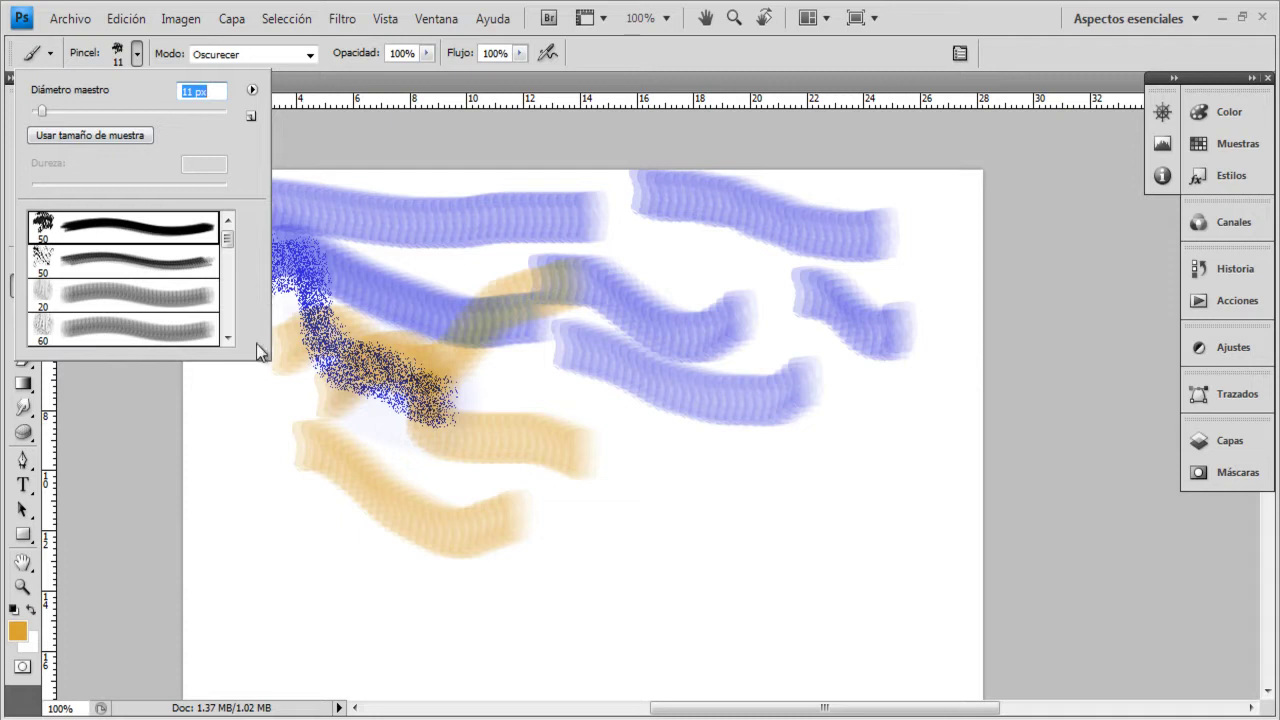
left_click_drag(41, 110, 132, 110)
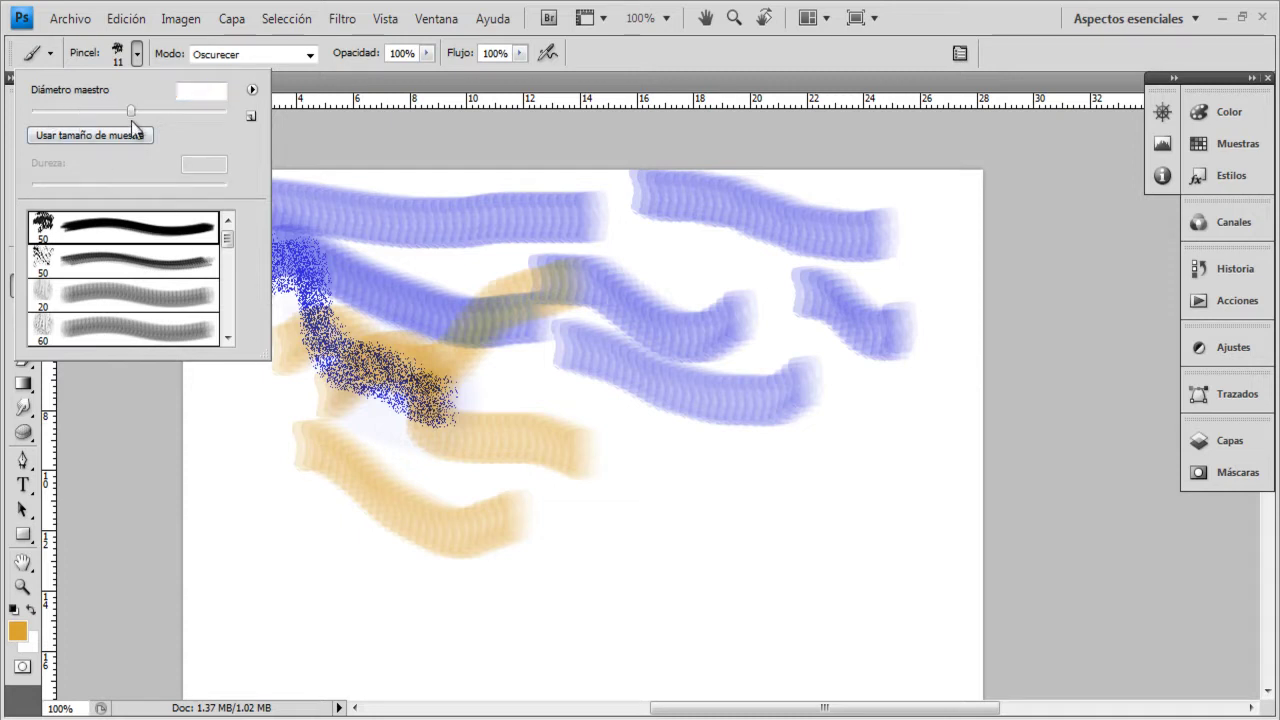
Stamp orange dabs of the textured brush across the lower canvas, painting one of them as a denser patch.
left_click_drag(655, 583, 695, 560)
left_click(449, 598)
left_click(292, 584)
left_click(845, 518)
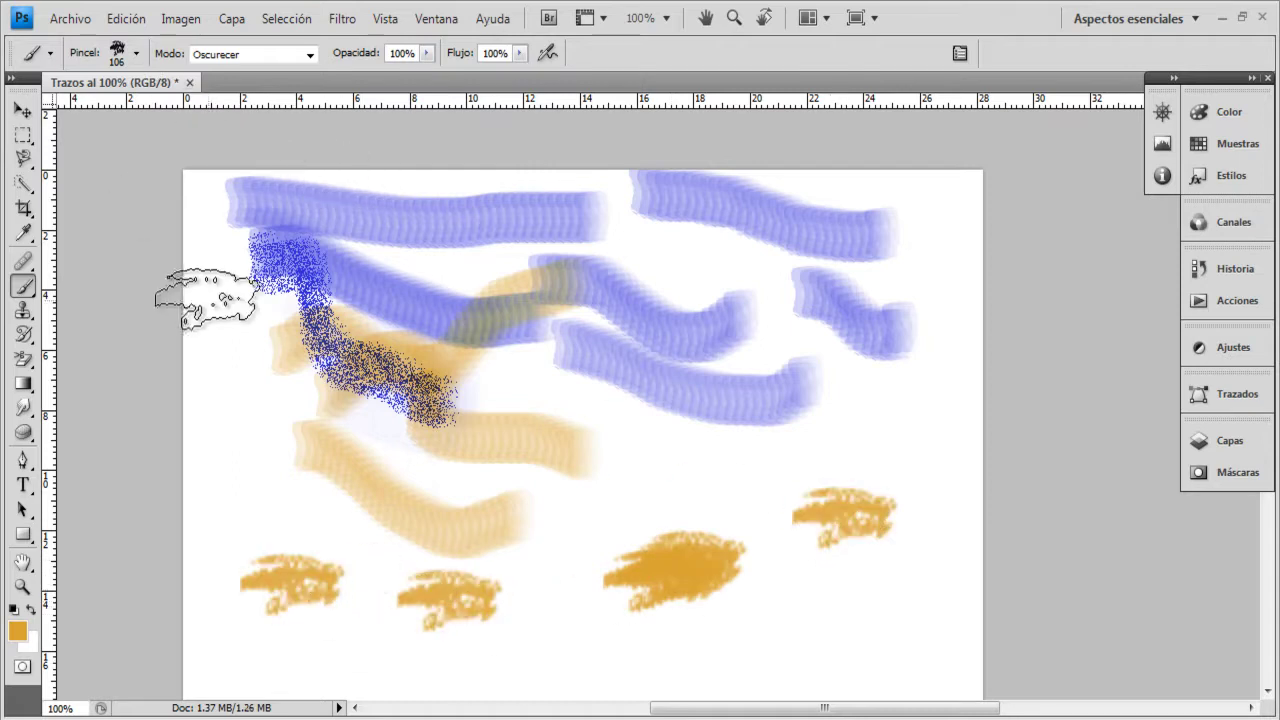
left_click(231, 425)
left_click(683, 477)
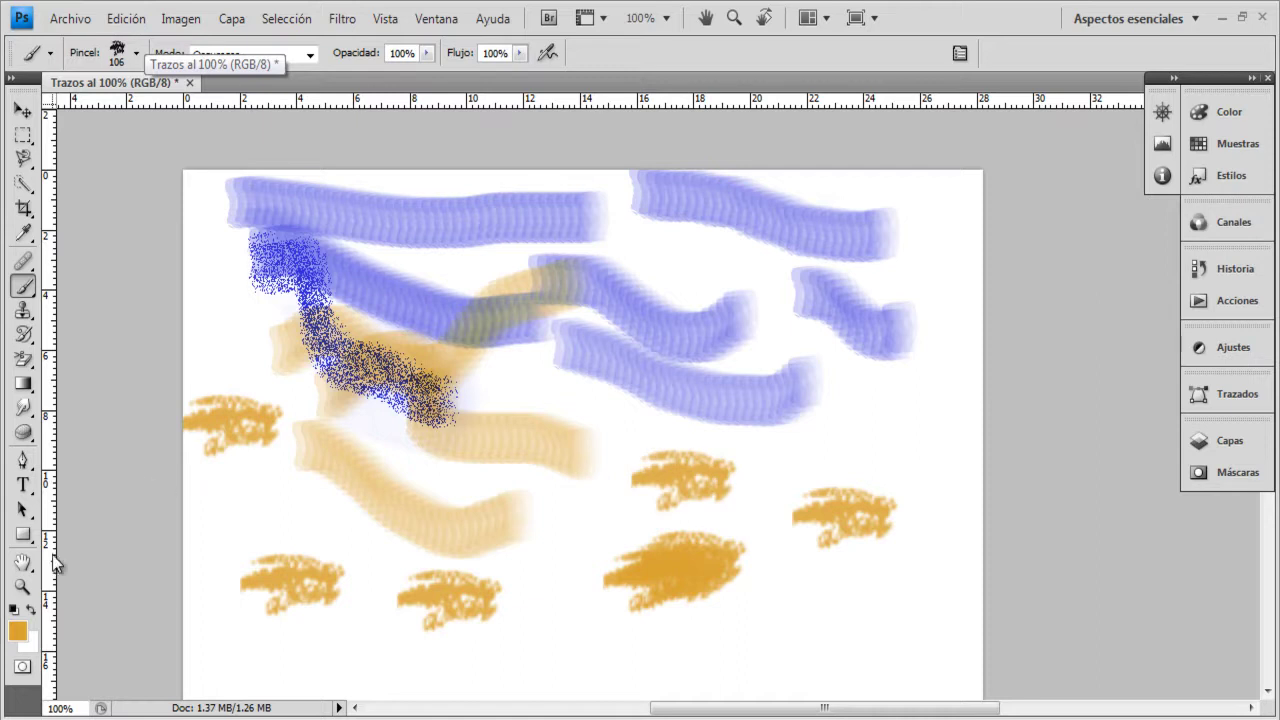
Change the foreground color from orange to magenta by shifting its hue.
left_click(19, 634)
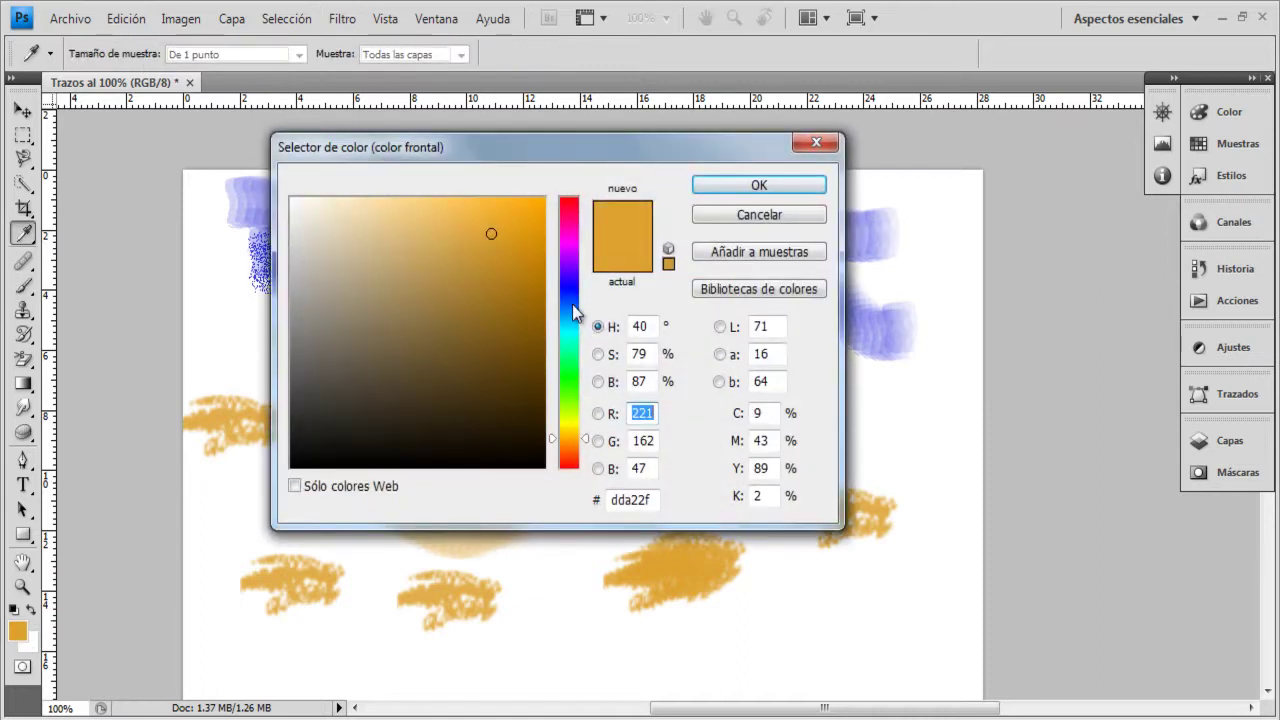
left_click(571, 307)
mouse_move(571, 308)
left_mouse_down()
mouse_move(575, 208)
mouse_move(578, 243)
left_mouse_up()
left_click(723, 190)
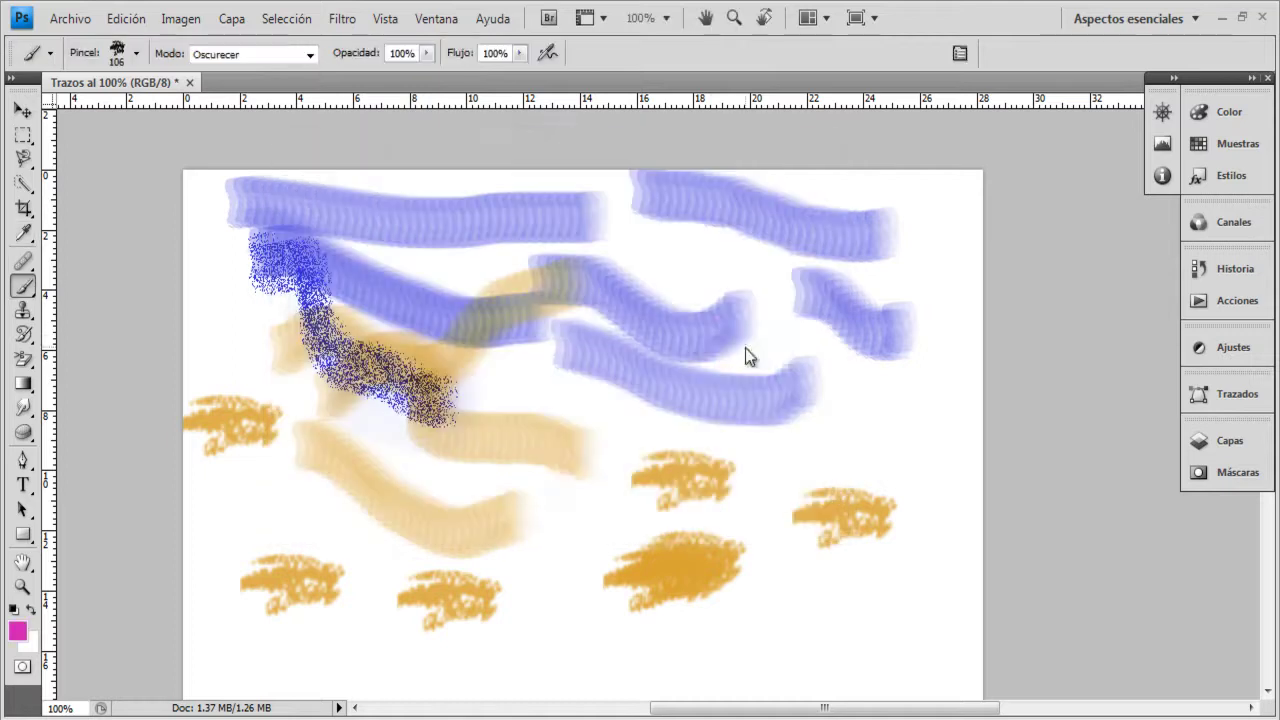
Stamp four magenta dabs over and beside the blue and orange strokes in the middle of the canvas.
left_click(742, 345)
left_click(533, 487)
left_click(439, 421)
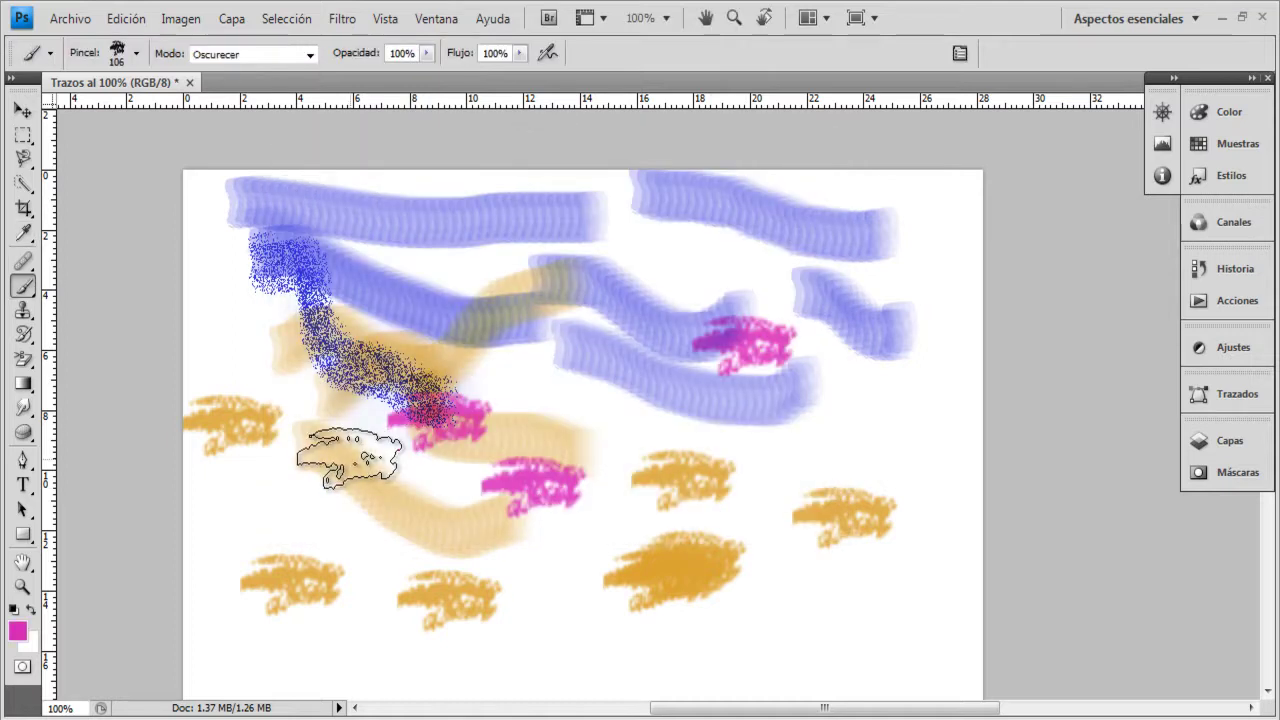
left_click(516, 288)
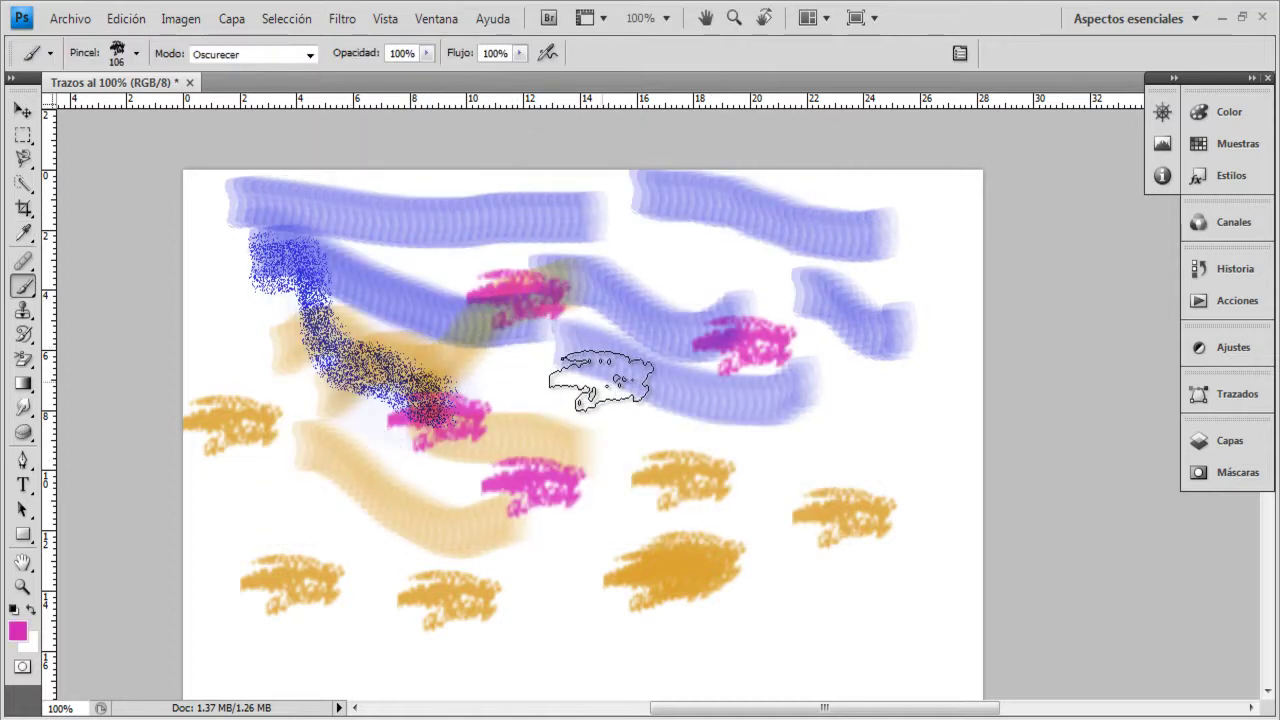
Choose the solid 25 px brush preset and paint a long winding magenta stroke around the orange dabs in the lower canvas.
left_click(135, 55)
left_click_drag(226, 240, 228, 288)
left_click(172, 254)
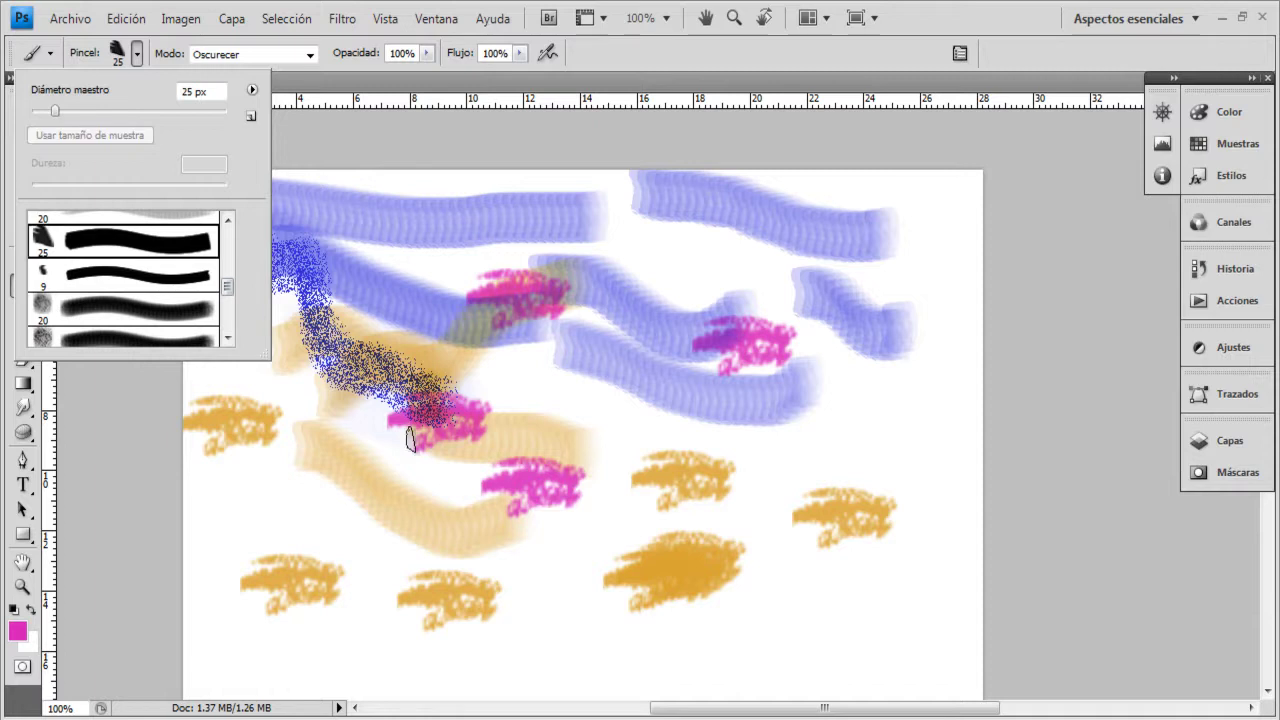
left_click(556, 606)
mouse_move(560, 608)
left_mouse_down()
mouse_move(591, 650)
mouse_move(649, 650)
mouse_move(704, 621)
mouse_move(765, 625)
mouse_move(765, 465)
mouse_move(784, 443)
mouse_move(821, 444)
mouse_move(820, 457)
mouse_move(895, 466)
mouse_move(928, 515)
mouse_move(877, 643)
left_mouse_up()
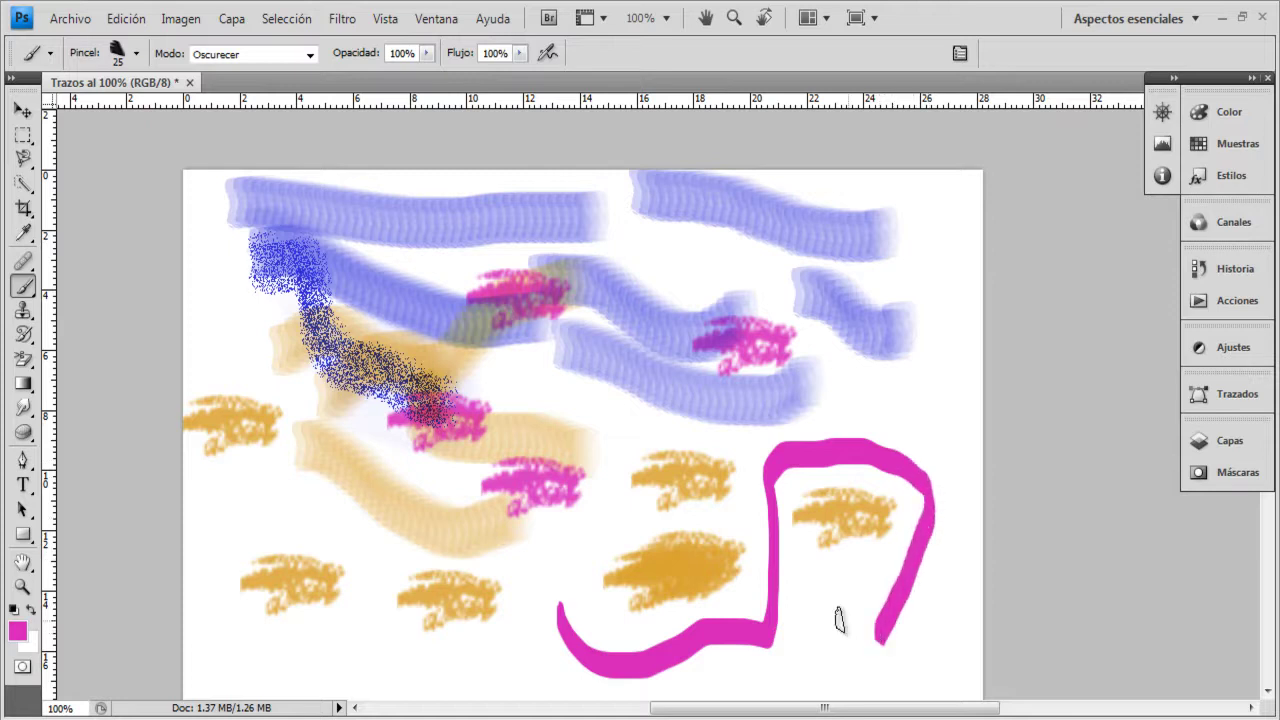
Replace the current brushes with the Pinceles caligráficos set and select its 28 px oval brush.
left_click(136, 53)
scroll(180, 298, "down", 6)
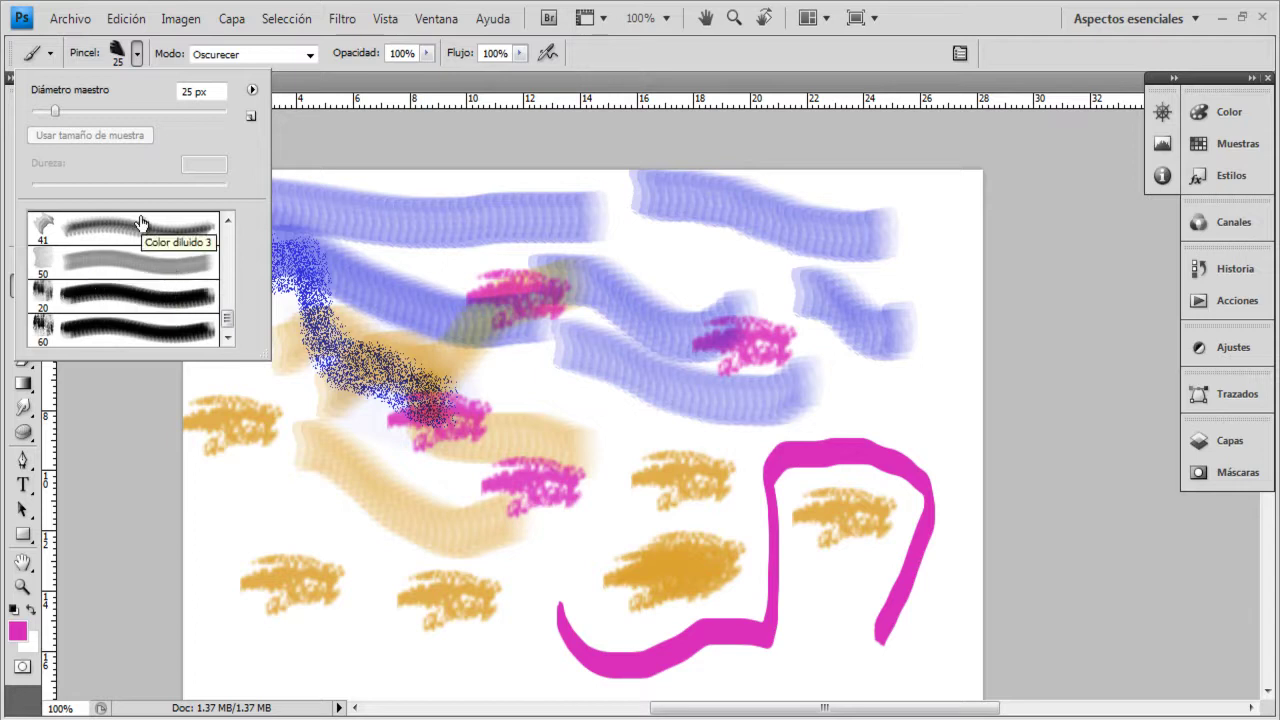
left_click(252, 89)
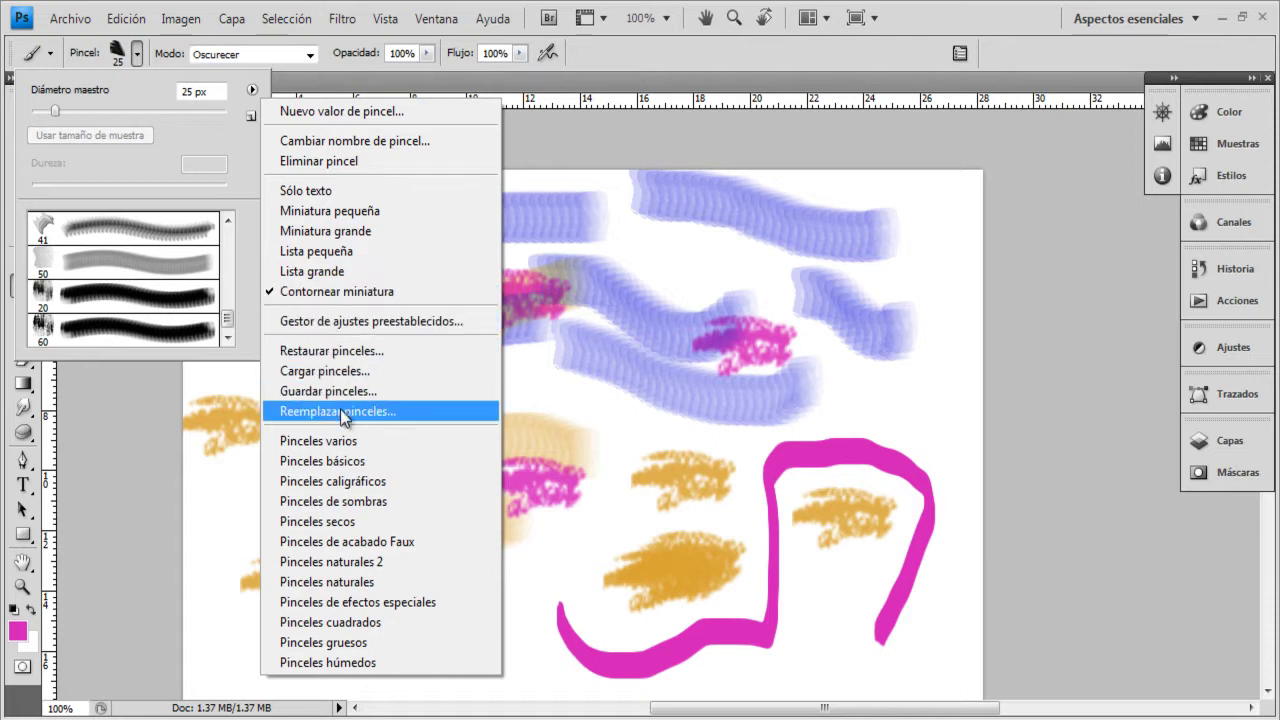
left_click(378, 481)
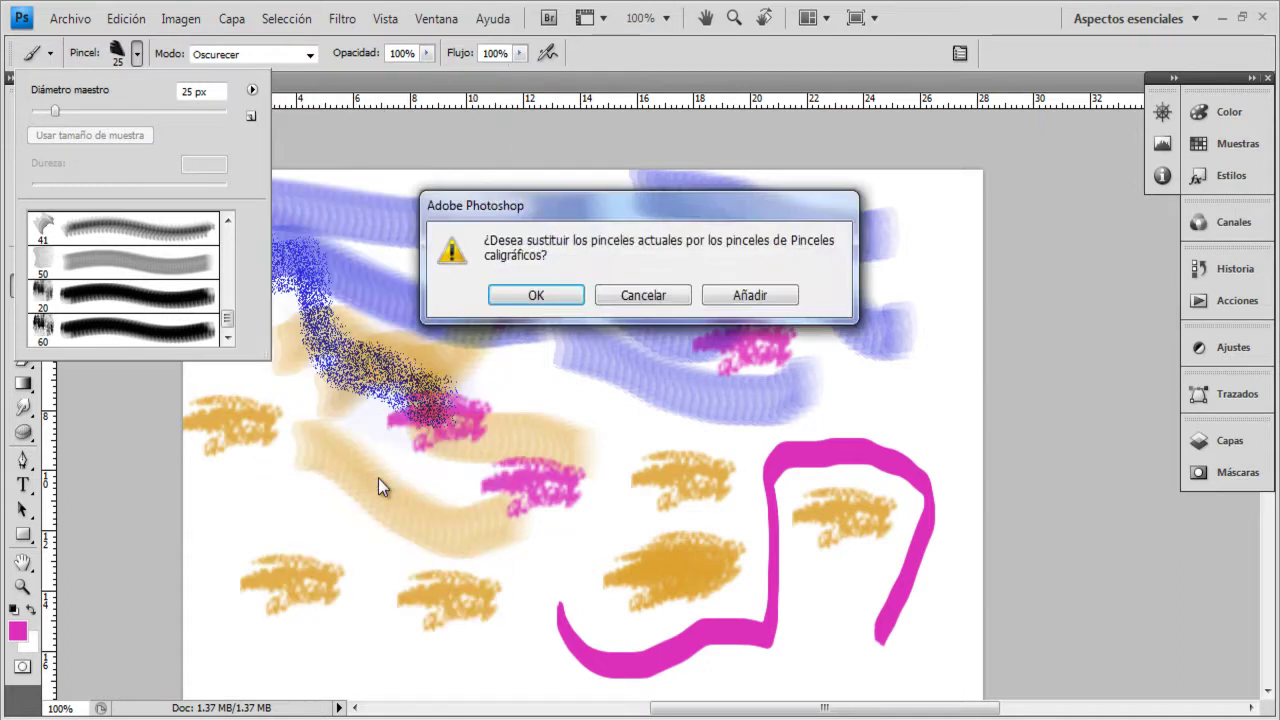
left_click(560, 292)
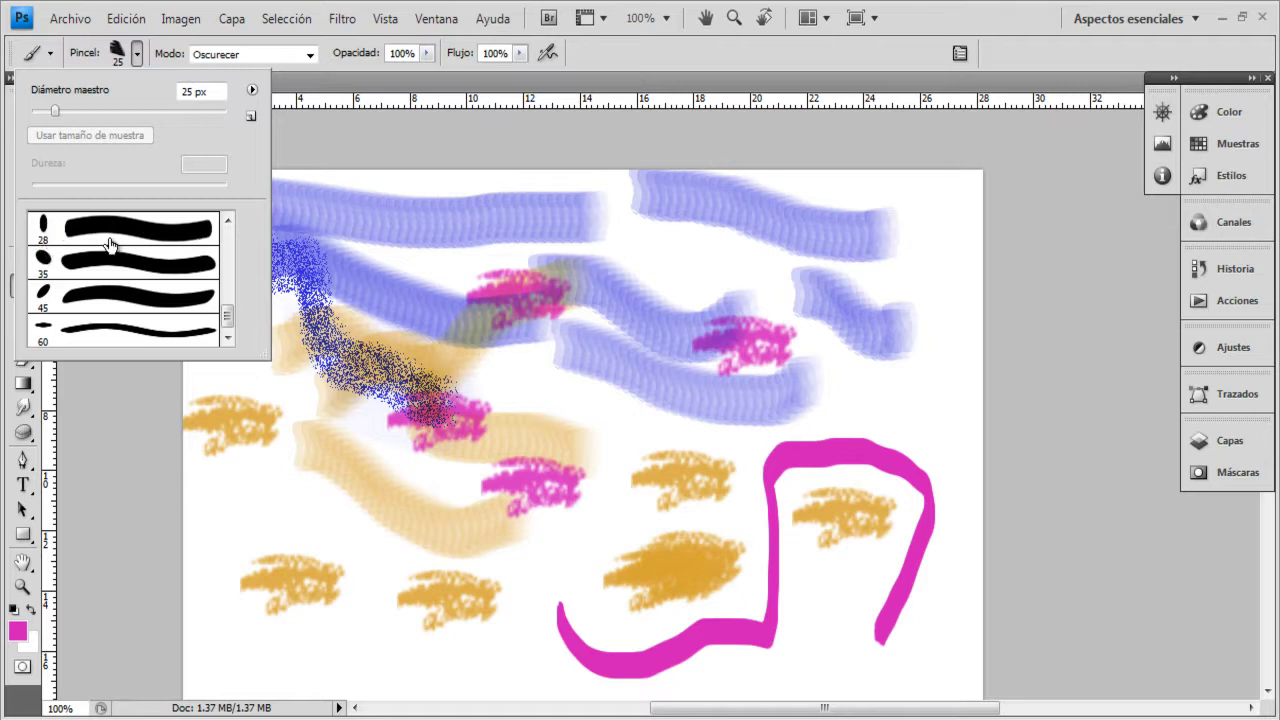
left_click(44, 232)
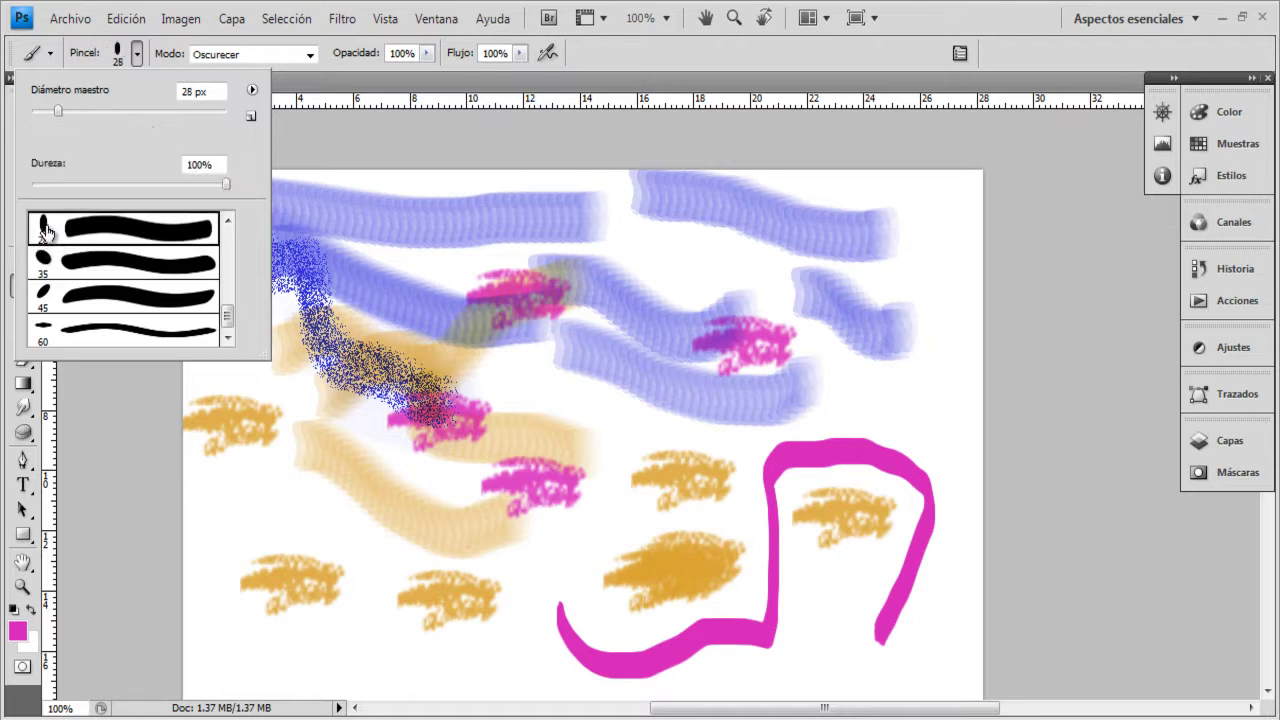
Stamp one magenta oval dab near the canvas's left edge and change the foreground color to green with hue 121°.
left_click(227, 514)
left_click(18, 630)
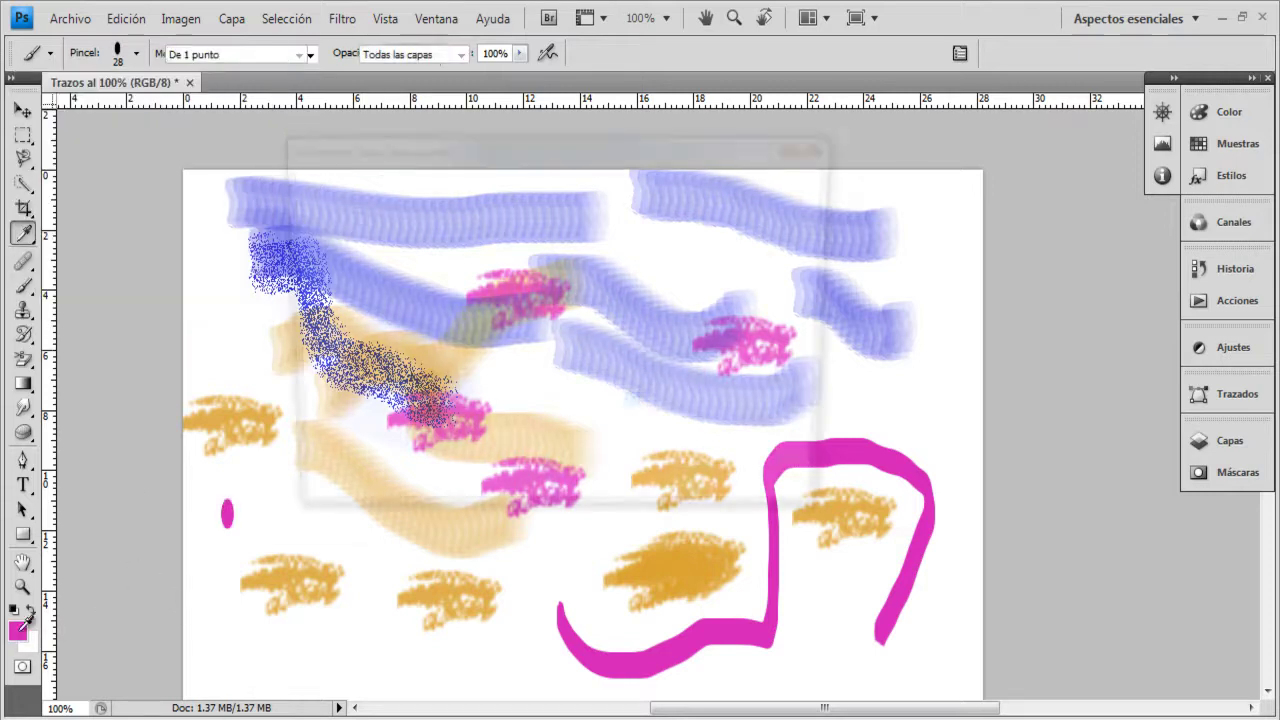
left_click(572, 378)
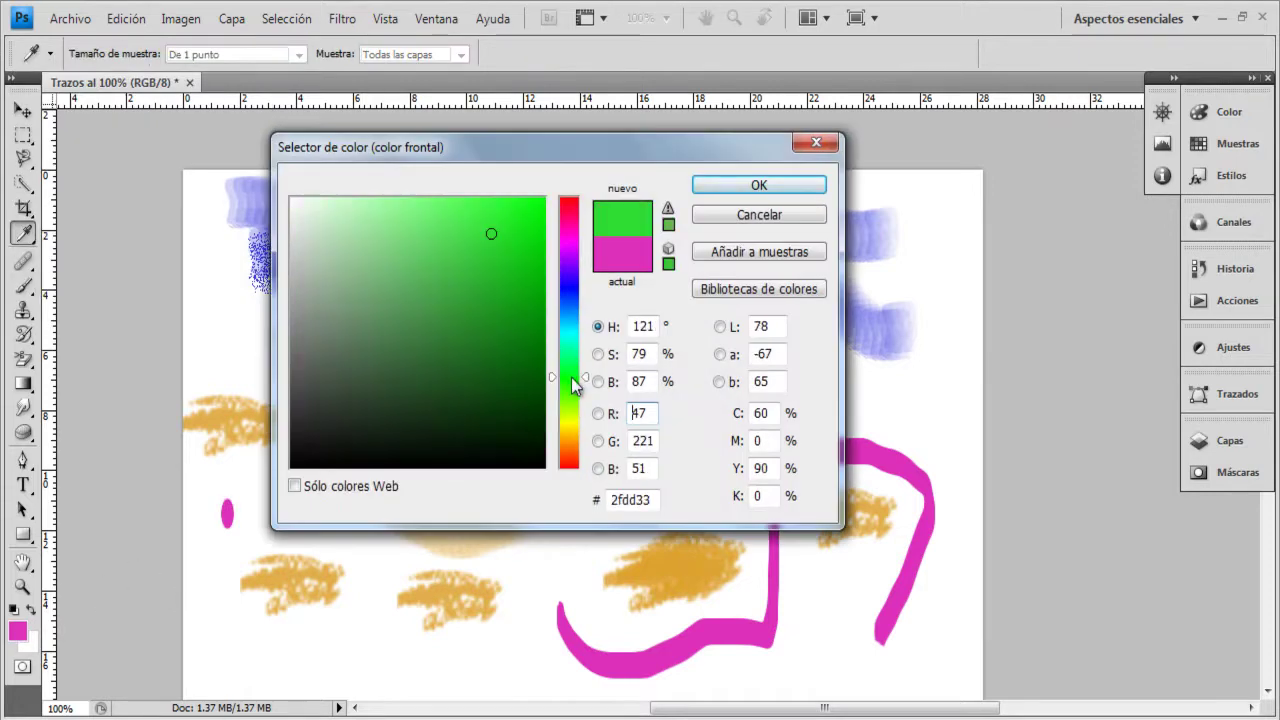
left_click(710, 187)
Stamp three green oval dabs in blank canvas areas and paint a short wavy green stroke near the right edge.
left_click(932, 228)
left_click(297, 504)
mouse_move(922, 380)
left_mouse_down()
mouse_move(876, 395)
mouse_move(840, 367)
left_mouse_up()
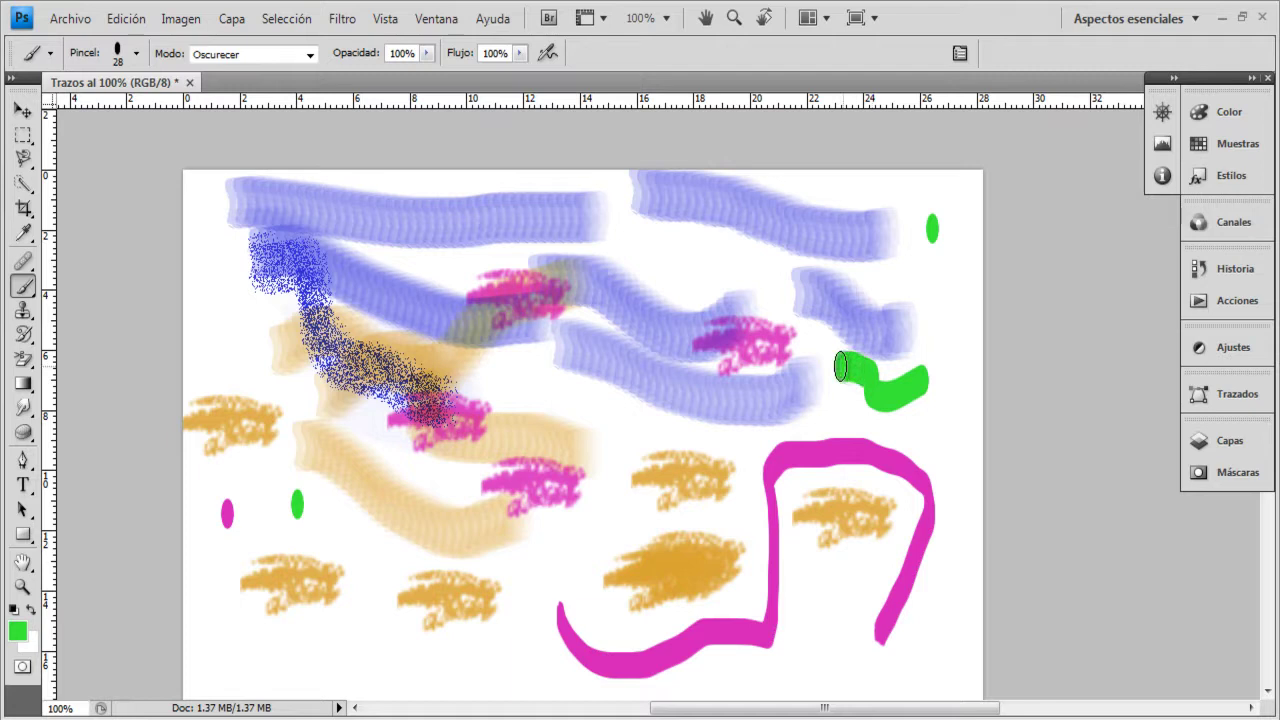
left_click(557, 398)
Choose the 45 px slanted oval brush, stamp green dabs mid-canvas and paint a thick hooked stroke around the lower-left orange dab.
left_click(136, 56)
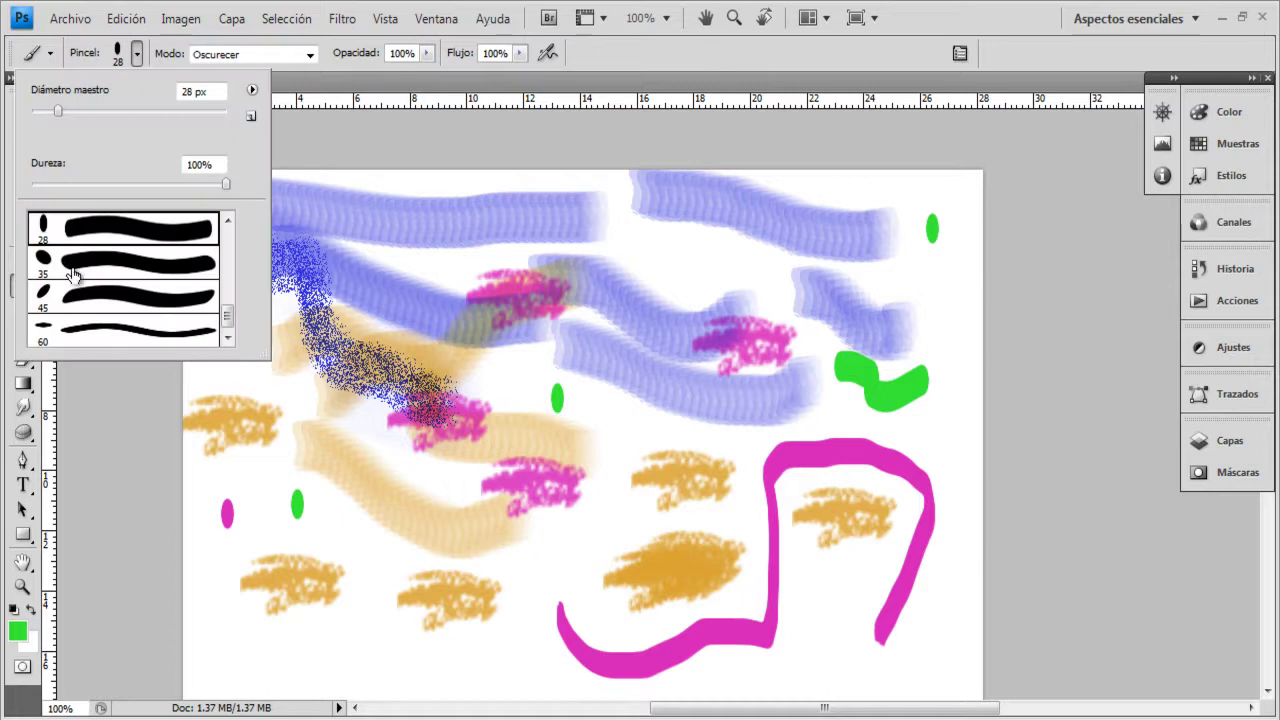
left_click(46, 293)
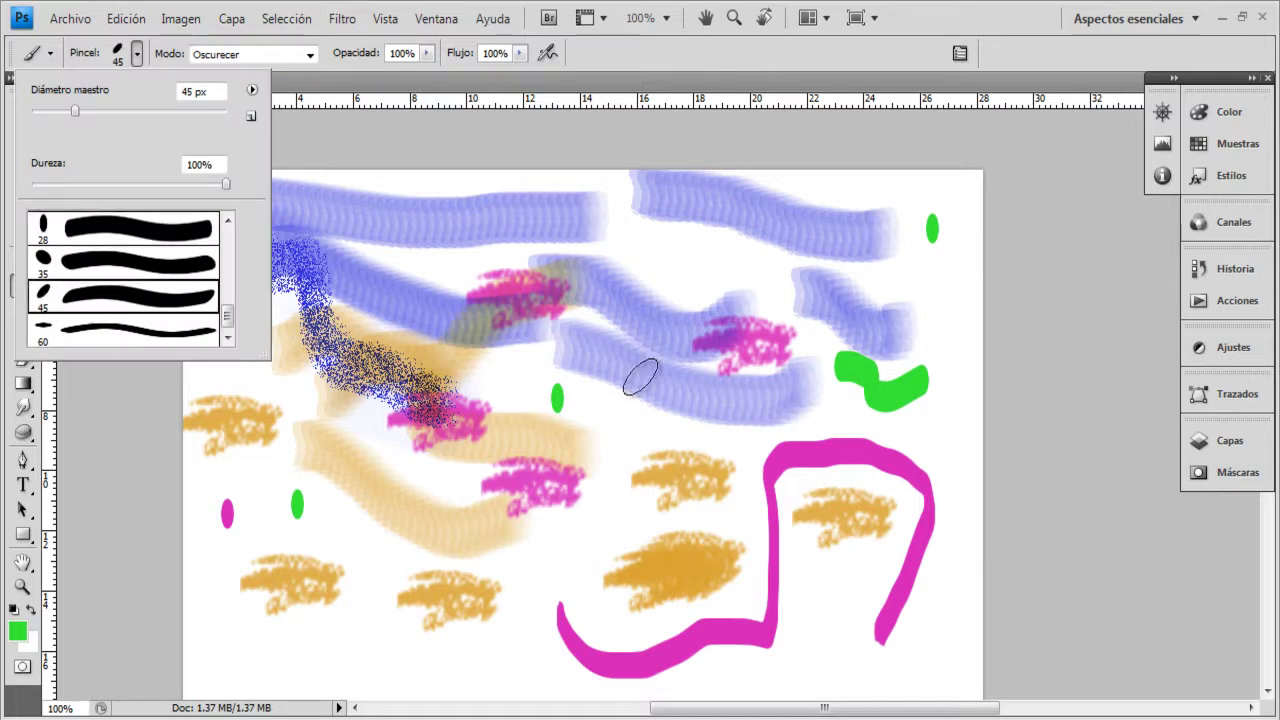
left_click(616, 434)
left_click(616, 434)
left_click(394, 465)
mouse_move(380, 496)
left_mouse_down()
mouse_move(442, 533)
mouse_move(536, 554)
mouse_move(532, 626)
mouse_move(399, 655)
mouse_move(397, 602)
mouse_move(440, 590)
left_mouse_up()
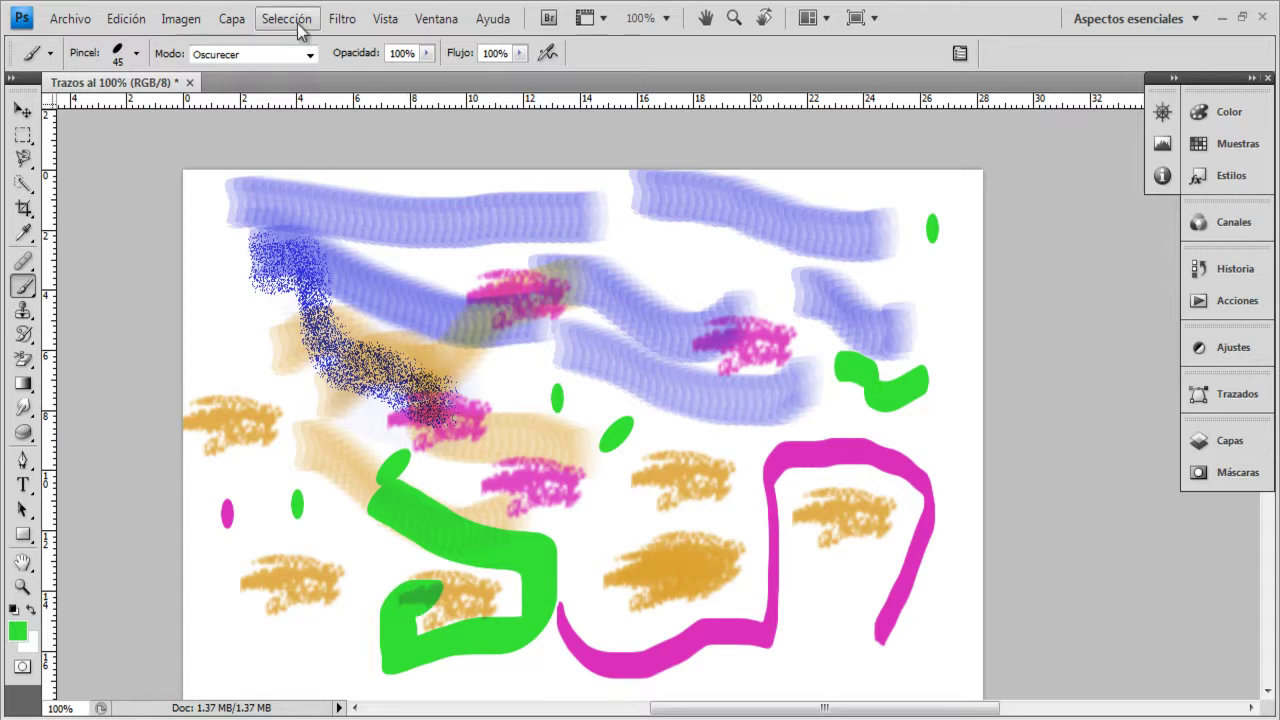
Choose the thin slanted 45 px brush, stamp three parallel green marks near the top and paint a winding calligraphic stroke mid-canvas.
left_click(136, 55)
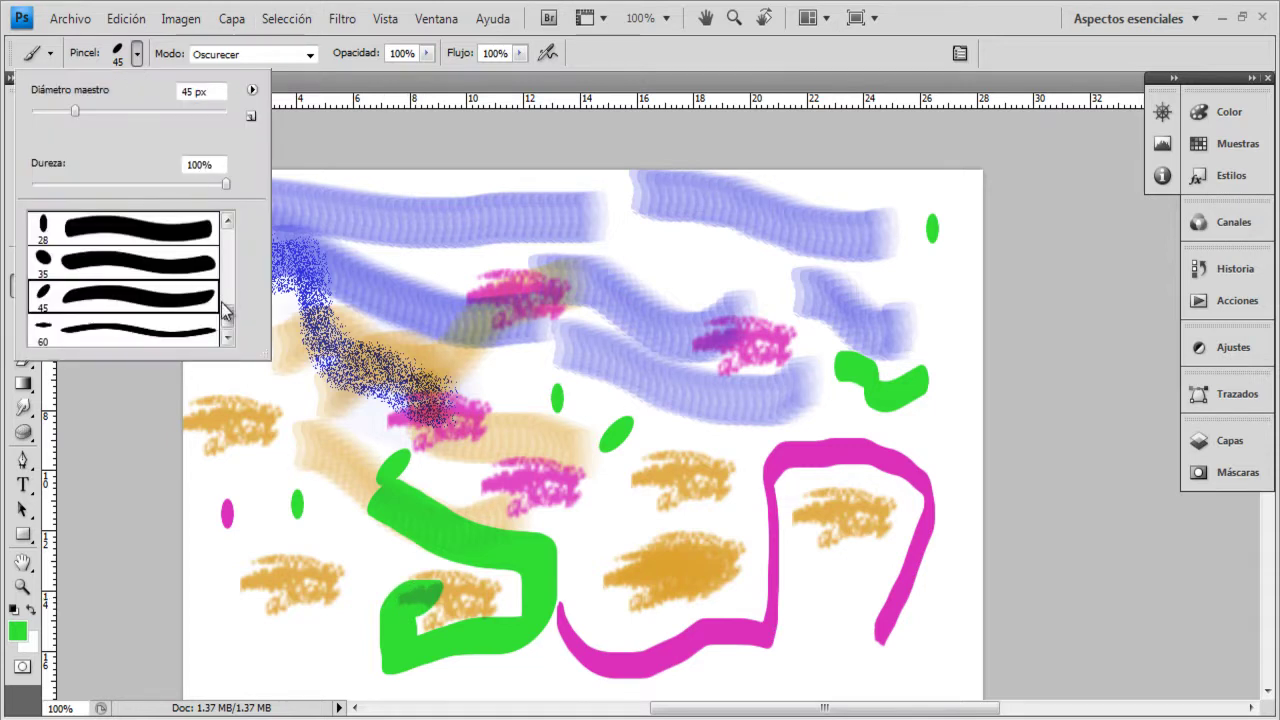
scroll(228, 312, "up", 5)
mouse_move(226, 296)
left_mouse_down()
mouse_move(229, 285)
mouse_move(229, 324)
mouse_move(240, 322)
mouse_move(241, 269)
left_mouse_up()
left_click(45, 277)
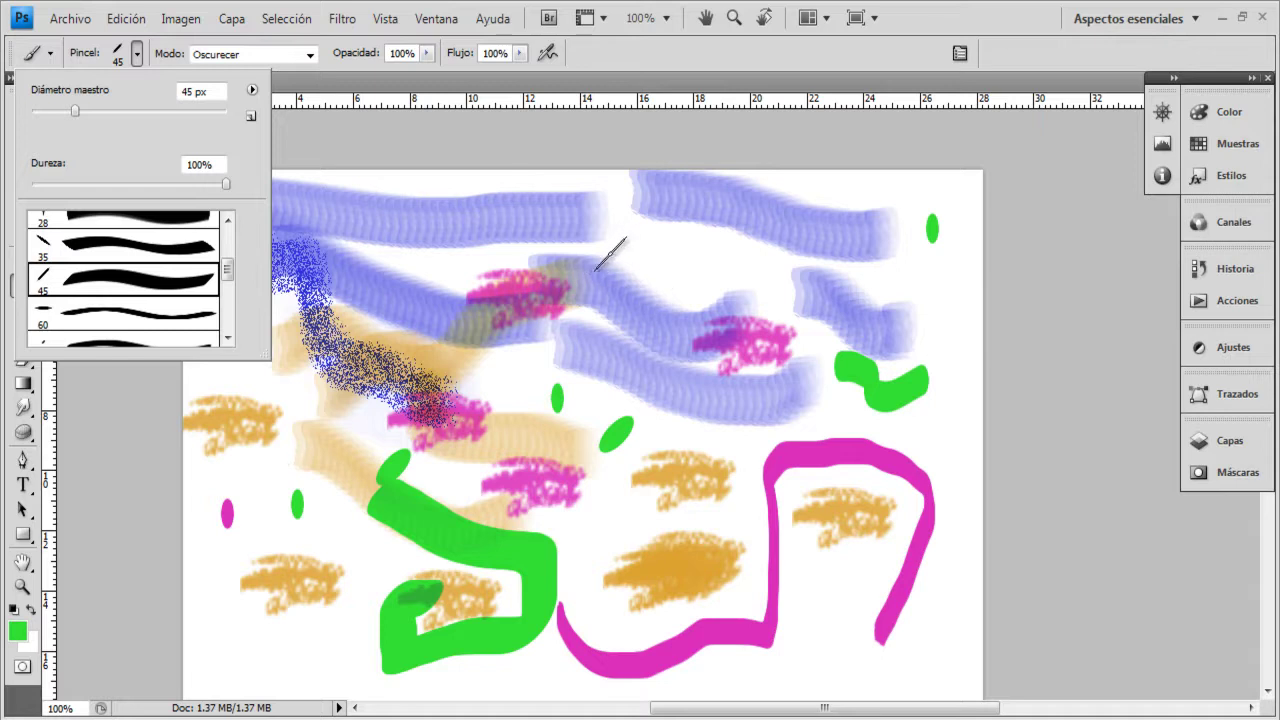
key("Return")
mouse_move(607, 264)
left_mouse_down()
mouse_move(635, 236)
mouse_move(703, 247)
left_mouse_up()
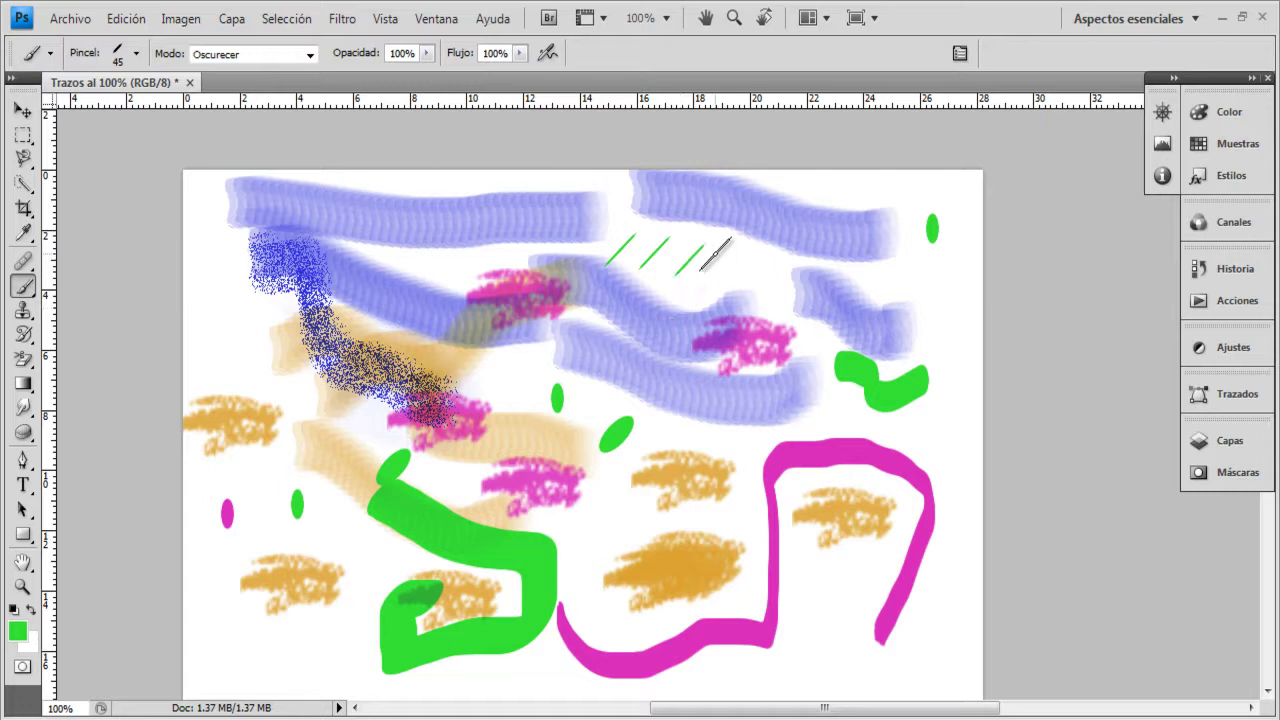
mouse_move(601, 517)
left_mouse_down()
mouse_move(648, 533)
mouse_move(677, 469)
mouse_move(697, 492)
mouse_move(789, 395)
mouse_move(801, 362)
mouse_move(746, 352)
mouse_move(673, 409)
mouse_move(632, 369)
mouse_move(609, 364)
mouse_move(566, 386)
mouse_move(489, 366)
left_mouse_up()
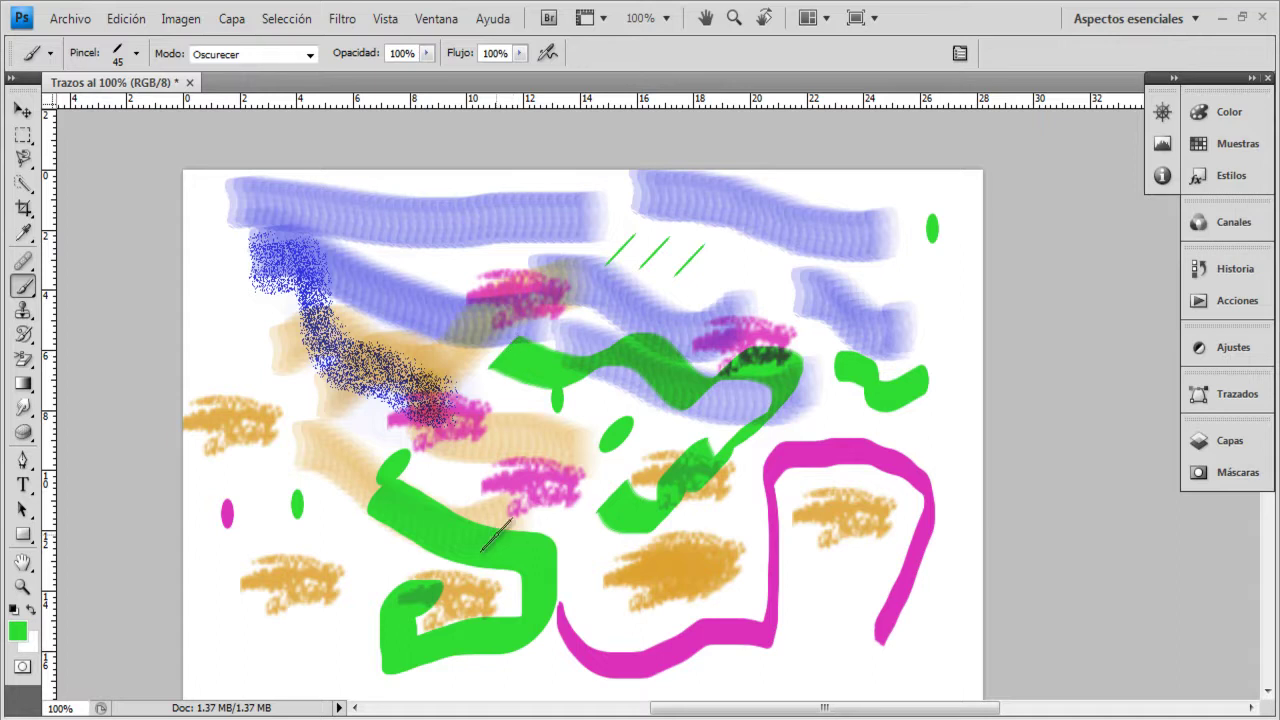
Select the narrow pointed 28 px calligraphic brush.
left_click(136, 54)
left_click_drag(226, 271, 224, 254)
left_click(146, 318)
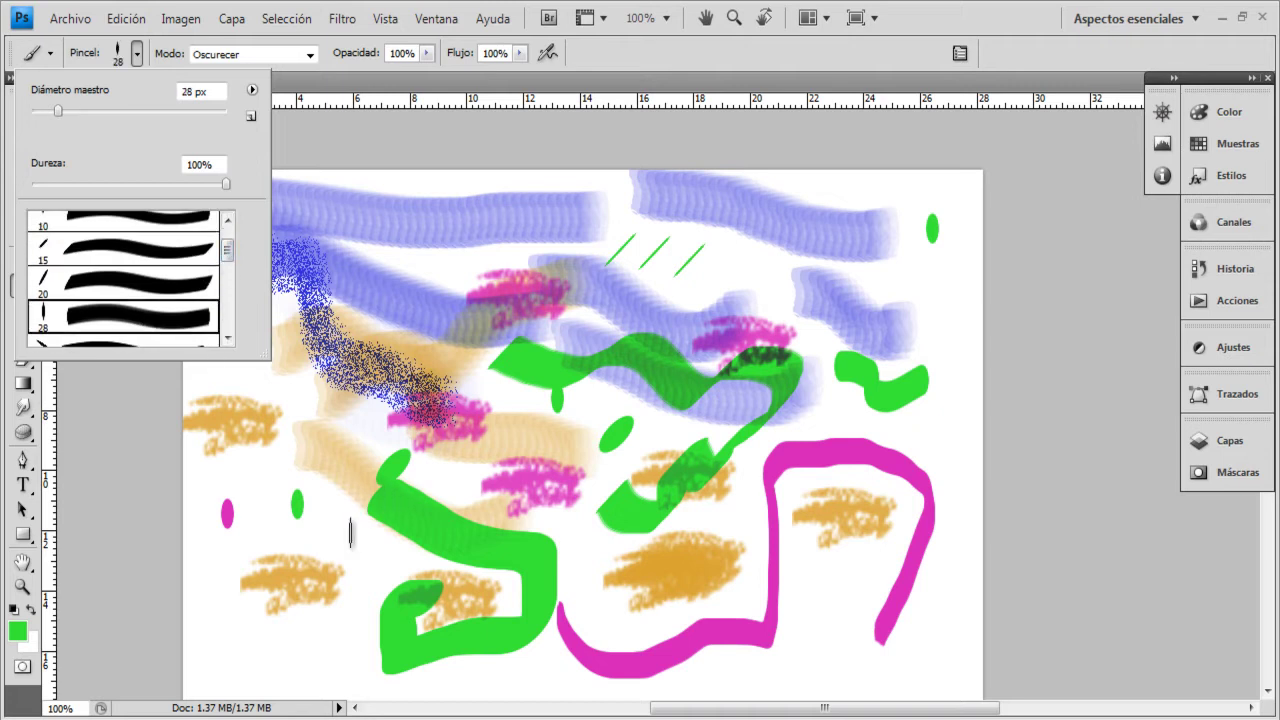
Change the foreground color to a bright orange-red and paint a looping stroke over the blue and orange strokes at upper left.
left_click(18, 631)
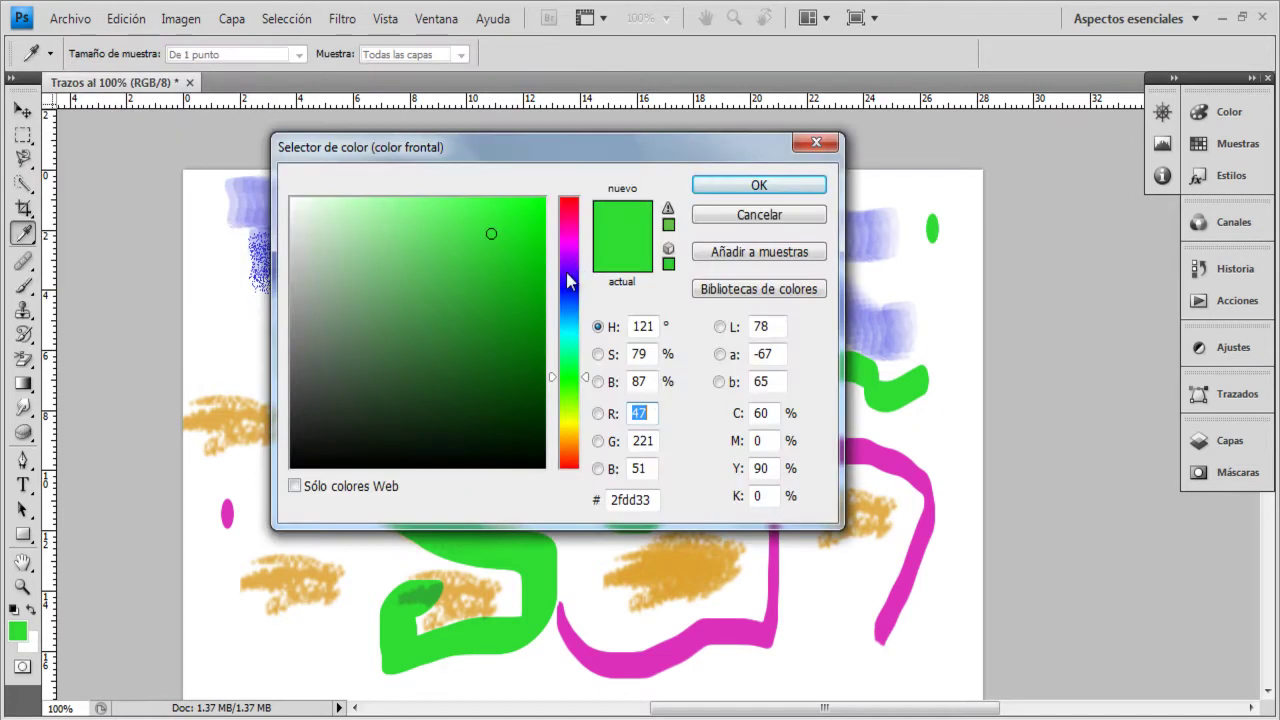
left_click(567, 234)
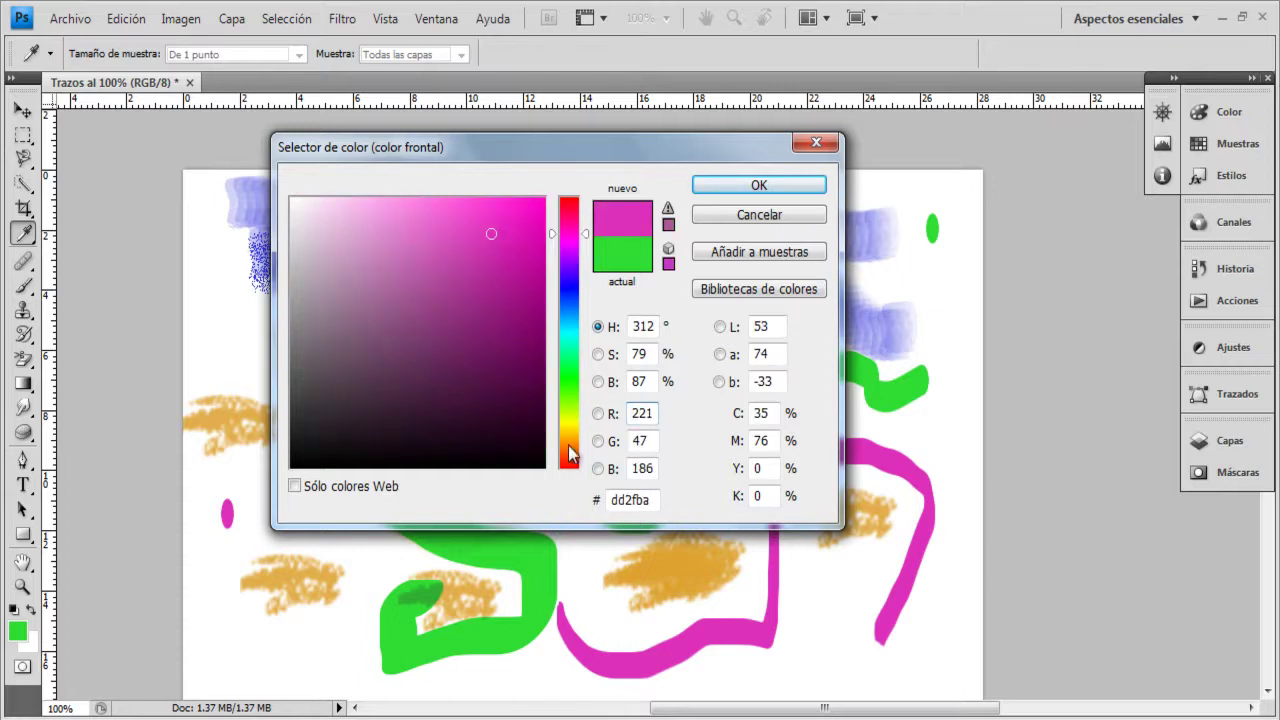
left_click(570, 454)
left_click_drag(525, 238, 532, 216)
left_click(760, 184)
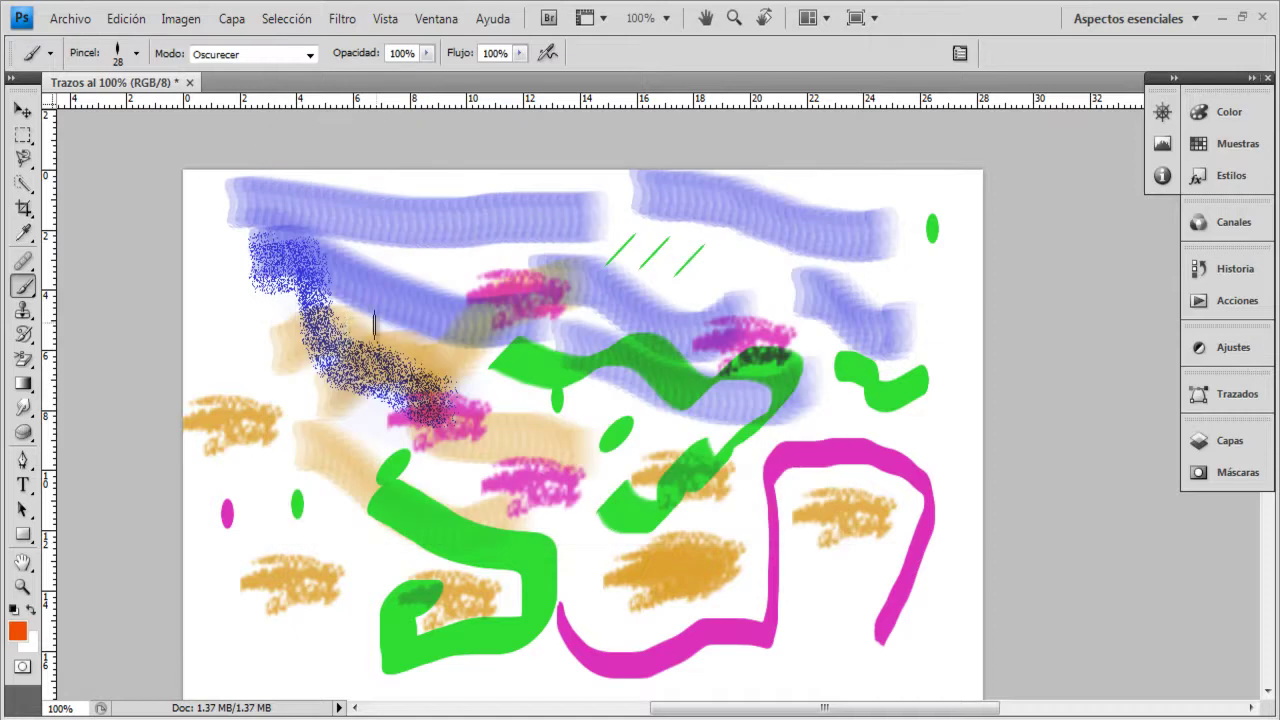
mouse_move(354, 328)
left_mouse_down()
mouse_move(455, 255)
mouse_move(462, 330)
mouse_move(385, 394)
mouse_move(397, 411)
mouse_move(474, 440)
left_mouse_up()
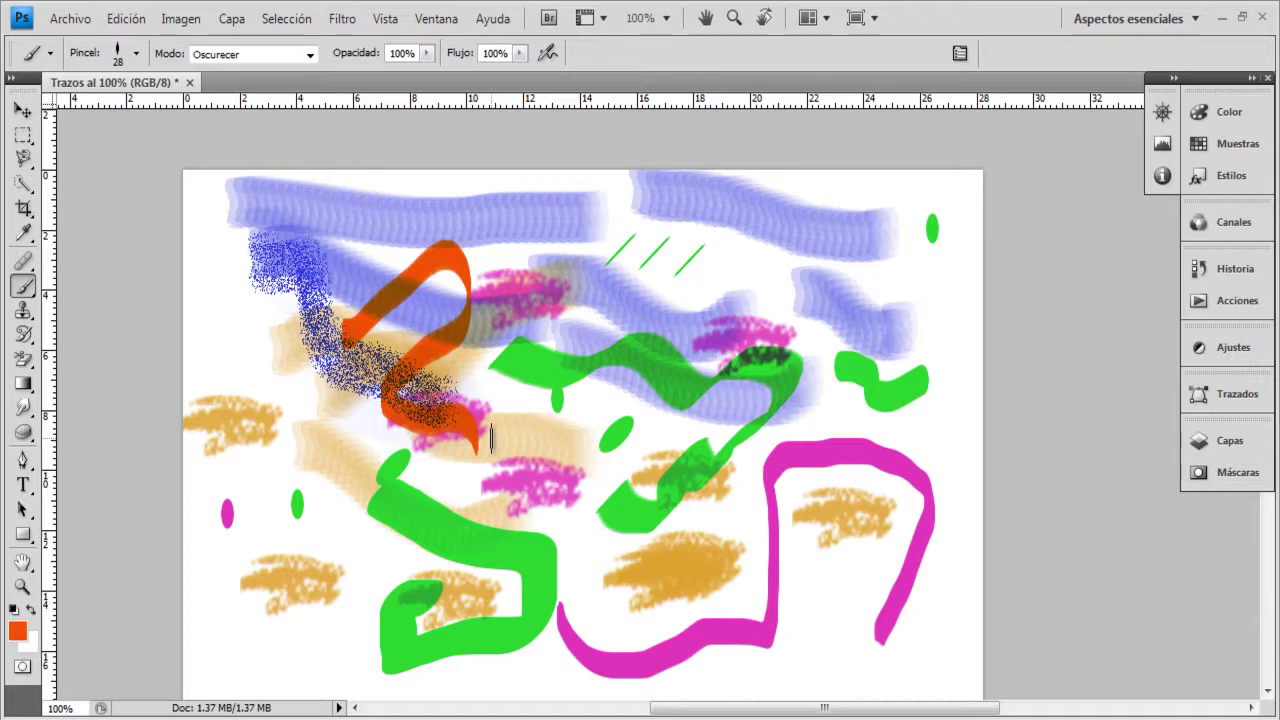
left_click(311, 56)
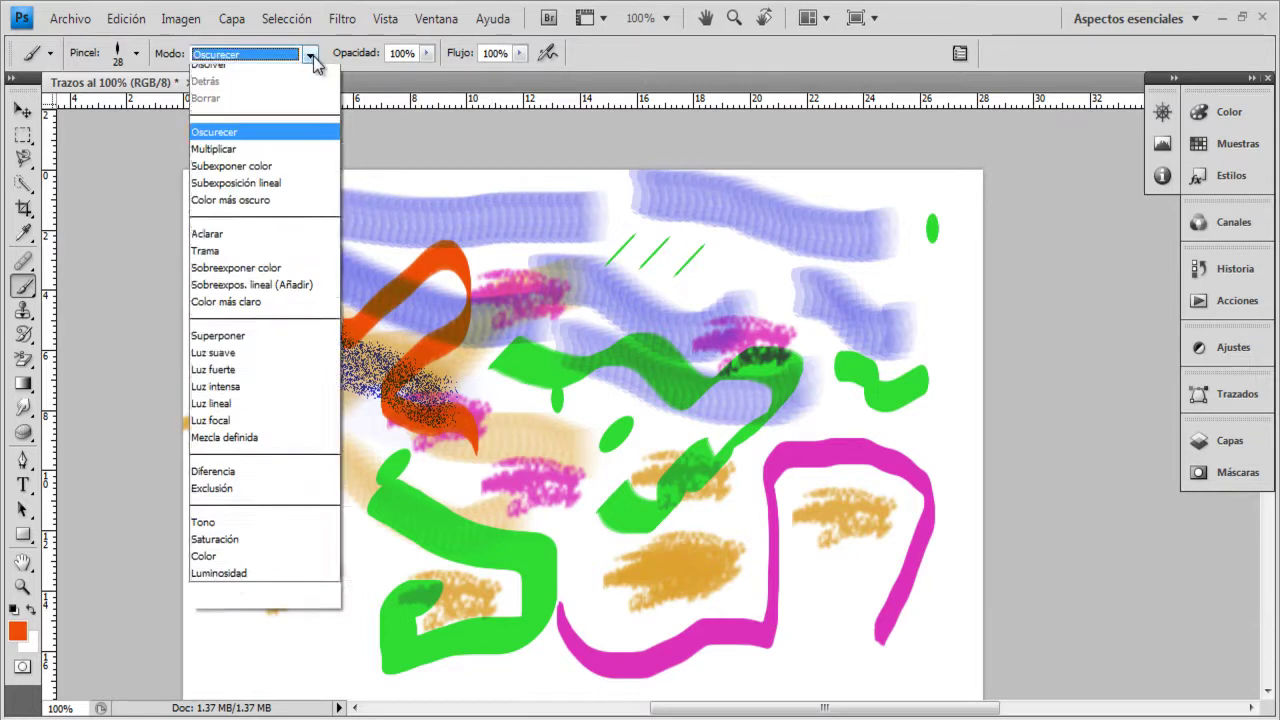
key("Return")
Replace the current brushes with the Pinceles secos set.
left_click(135, 55)
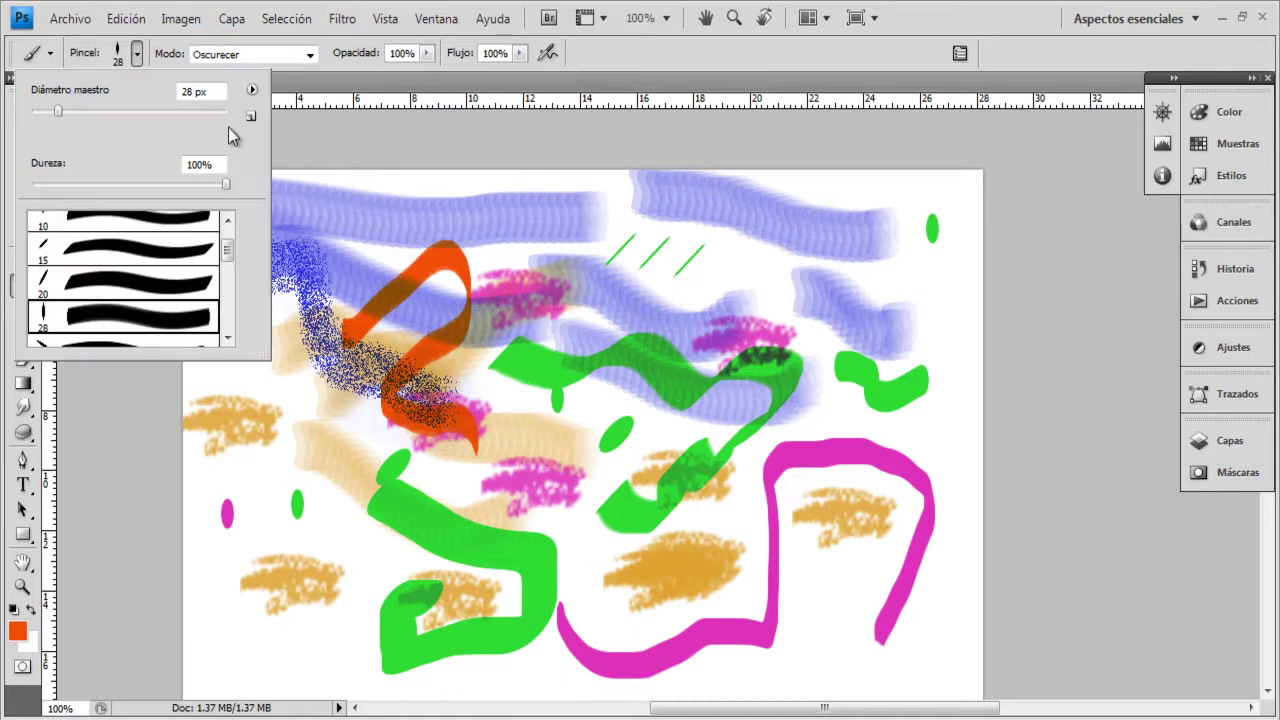
left_click(252, 91)
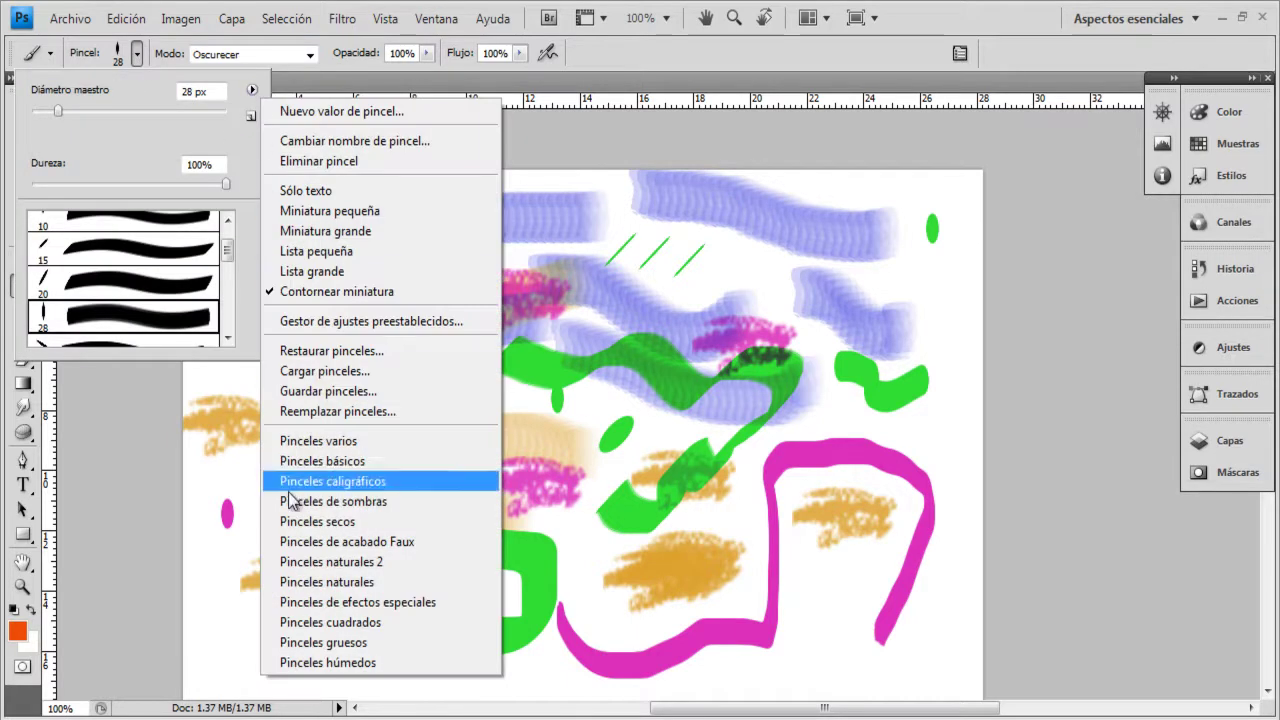
left_click(396, 526)
left_click(538, 299)
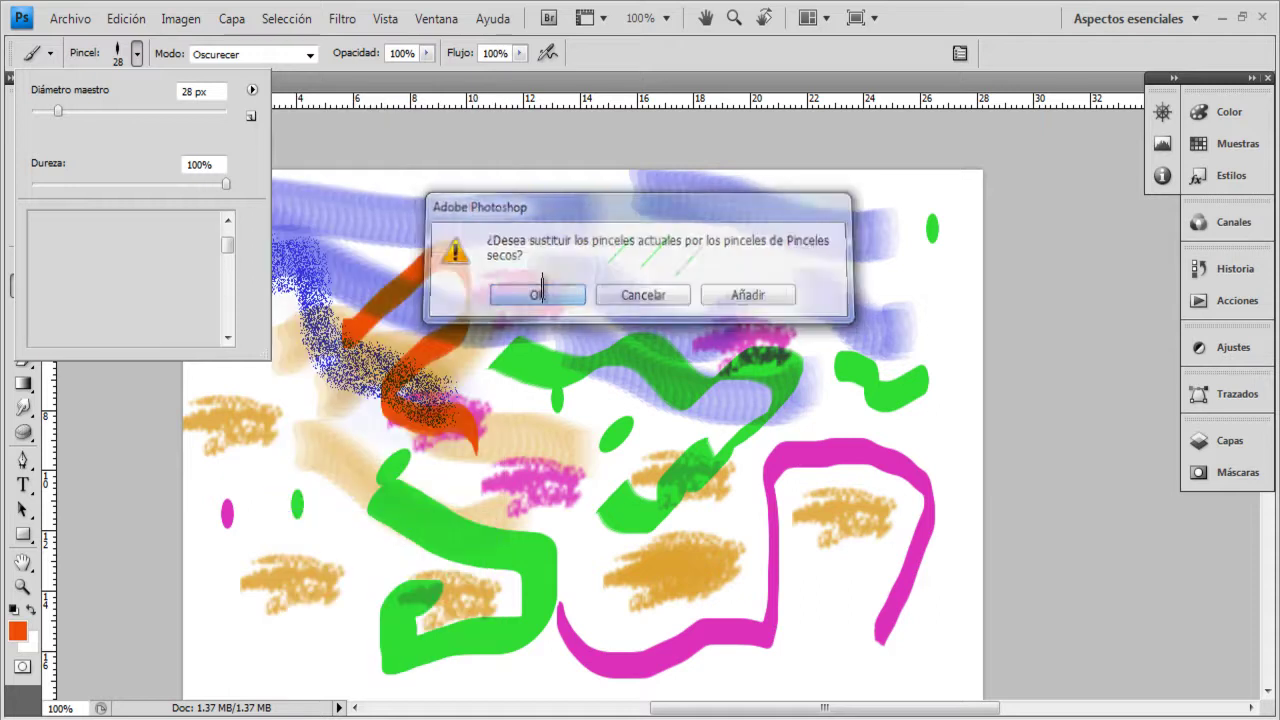
Choose the textured 13 px dry brush and enlarge its master diameter to 76 px.
left_click(162, 229)
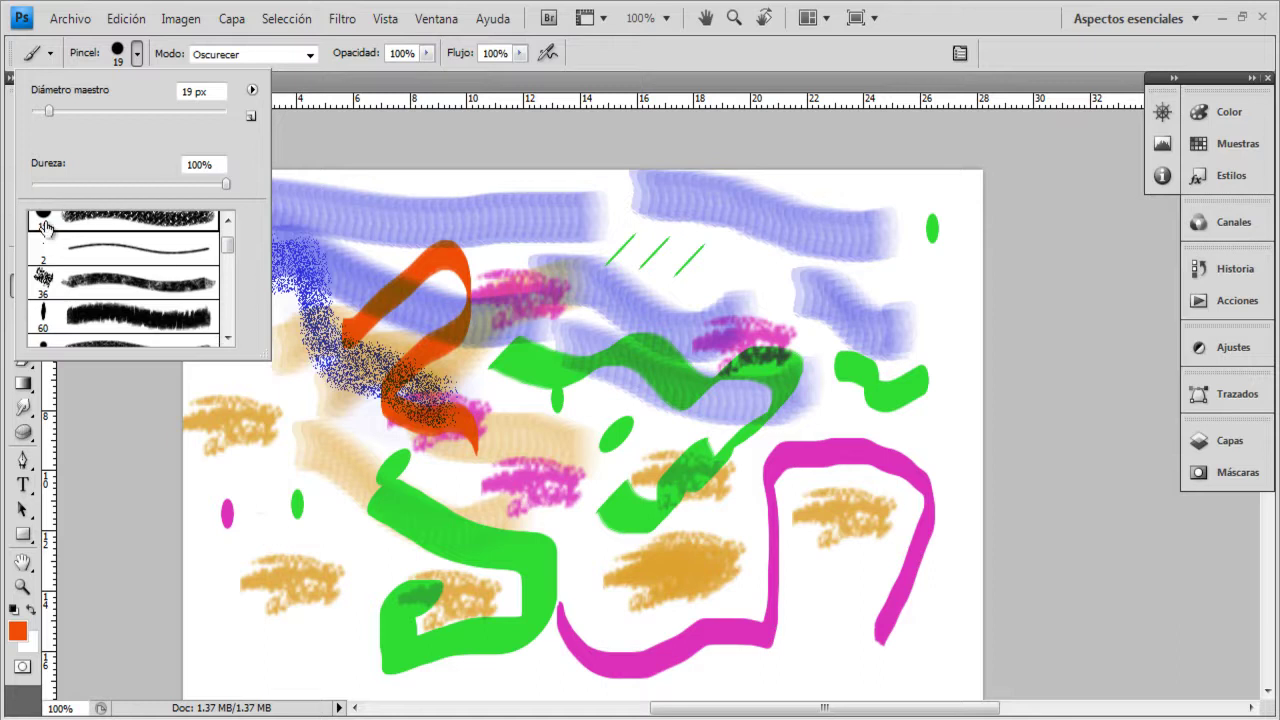
left_click_drag(229, 247, 229, 313)
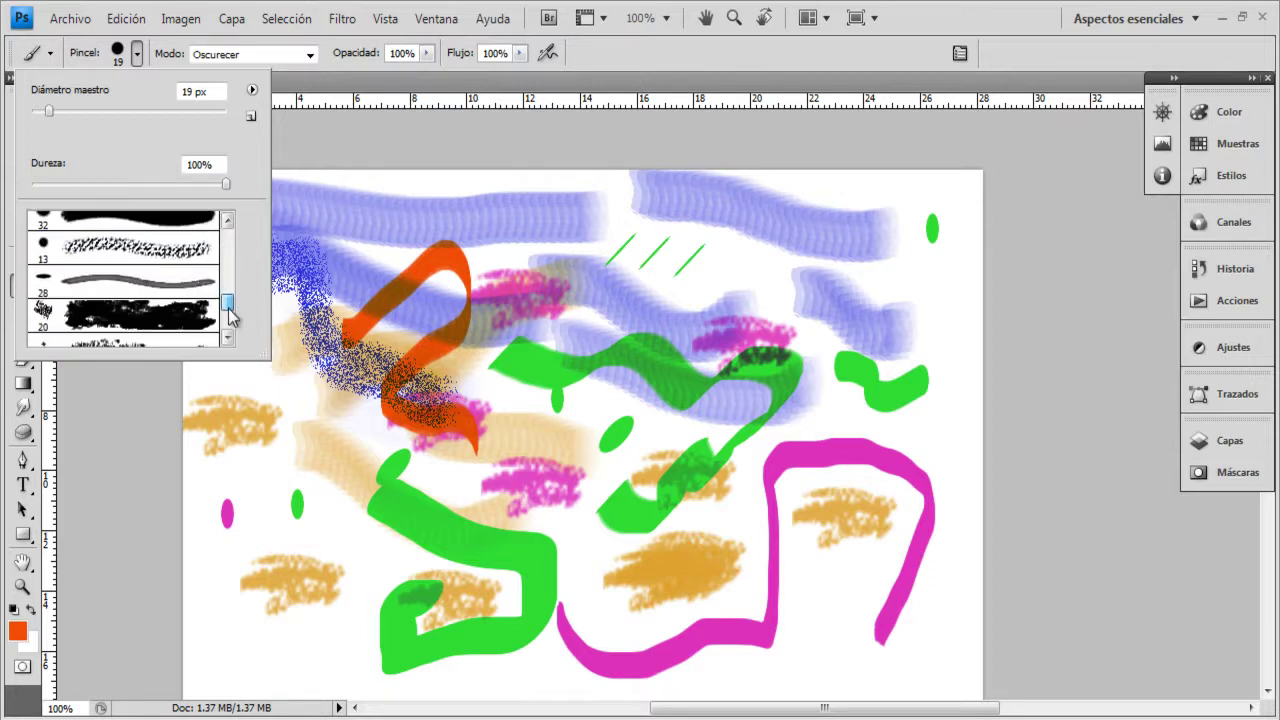
left_click(97, 257)
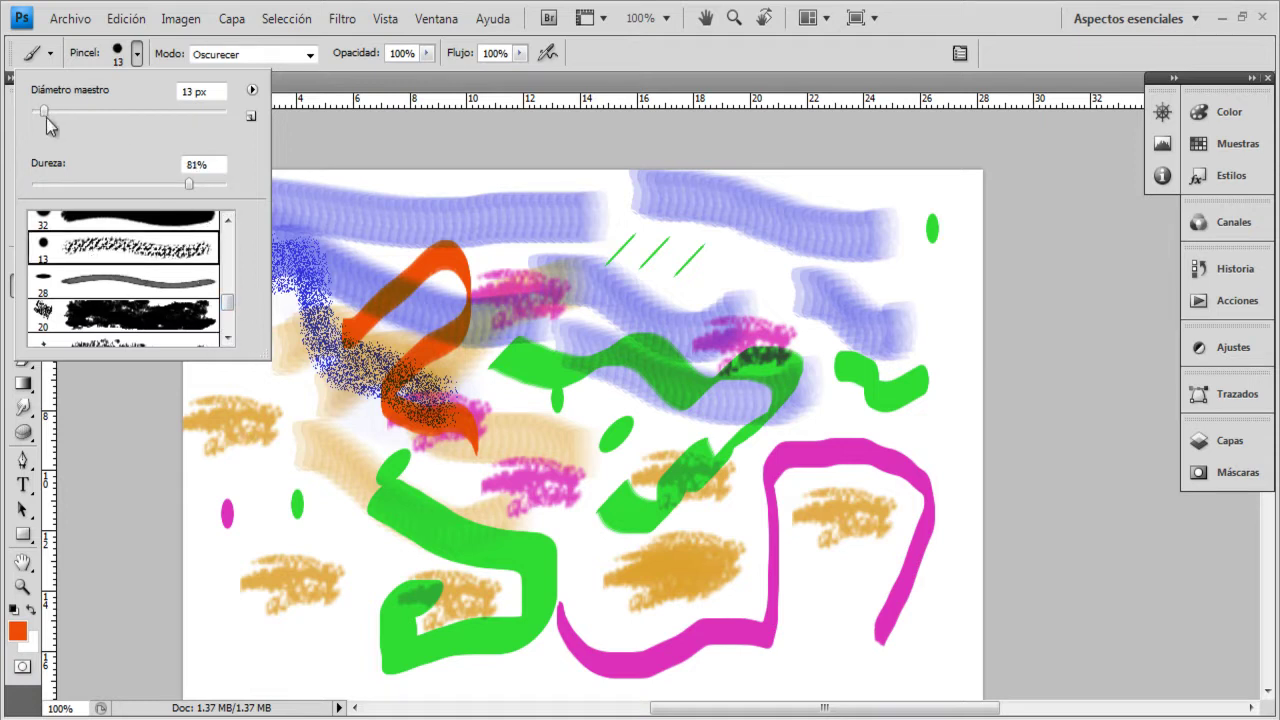
left_click_drag(44, 111, 105, 111)
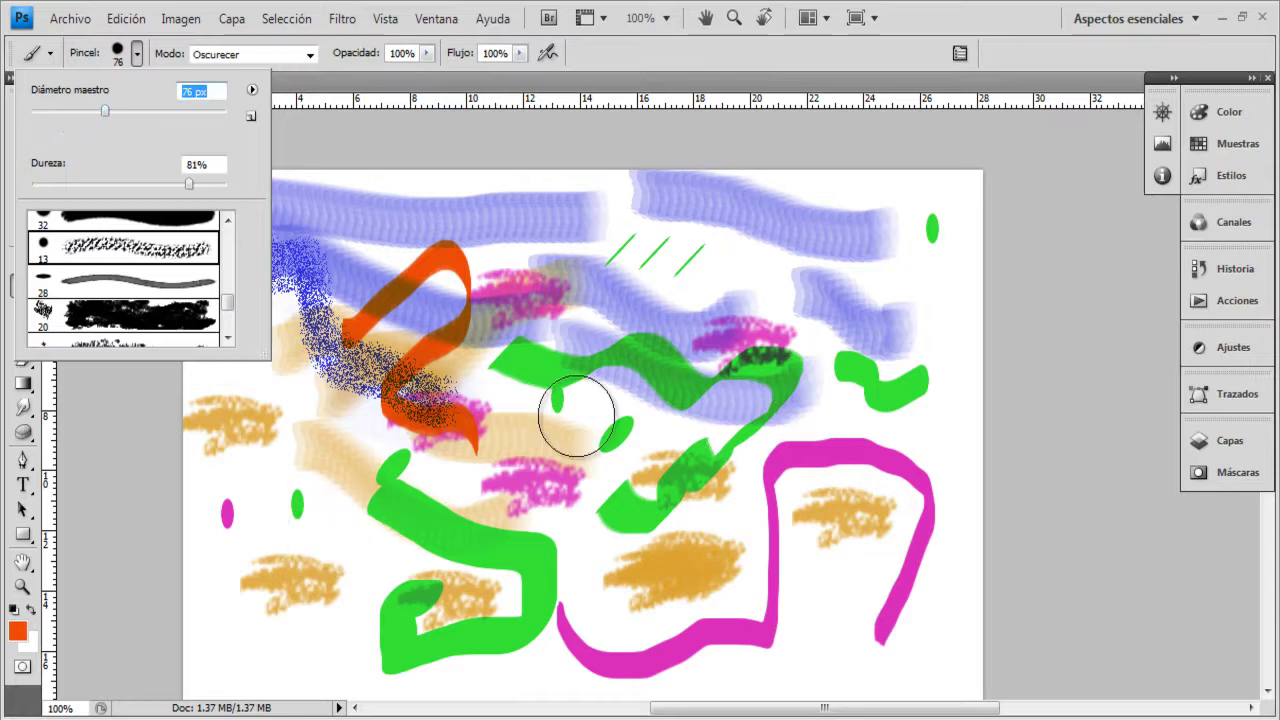
Stamp nine round textured orange-red dabs along the left side, upper middle and right side of the canvas.
left_click(275, 525)
left_click(243, 349)
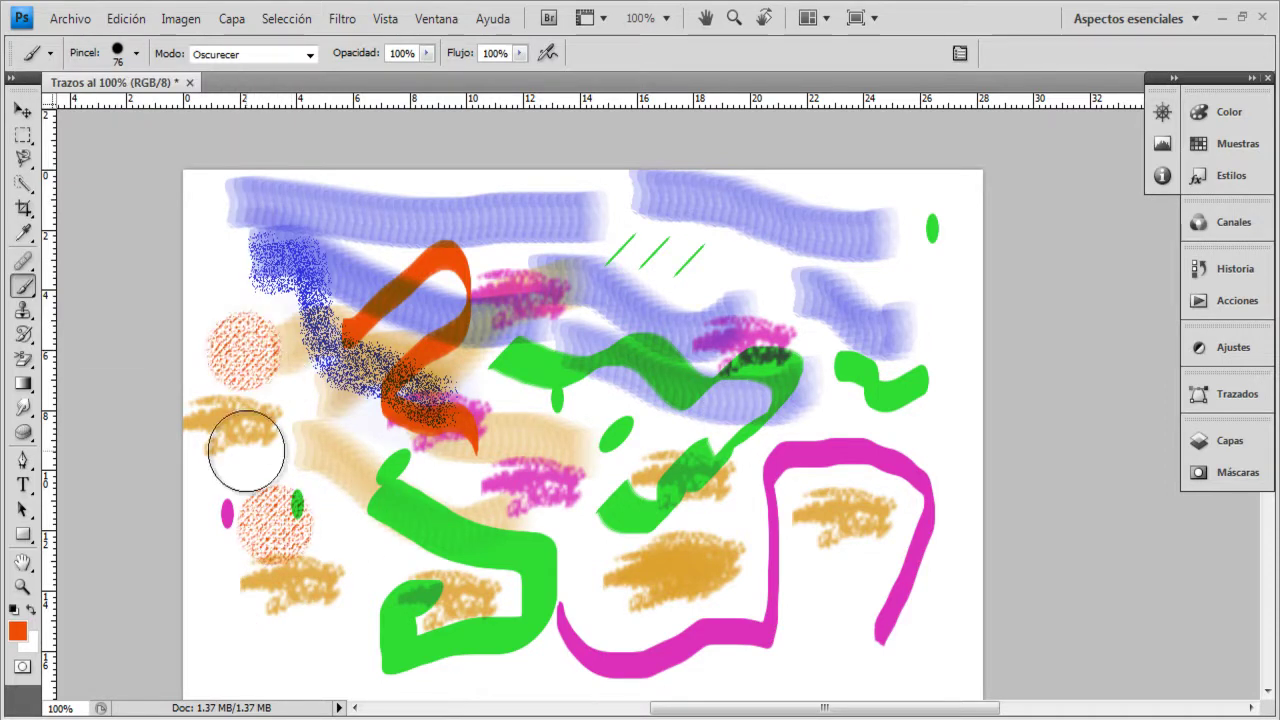
left_click(248, 448)
left_click(612, 370)
left_click(648, 285)
left_click(885, 216)
left_click(922, 296)
left_click(940, 416)
left_click(840, 601)
Stamp textured dabs in the blank lower-left area of the canvas and extend them into a short horizontal stroke.
scroll(737, 580, "down", 5)
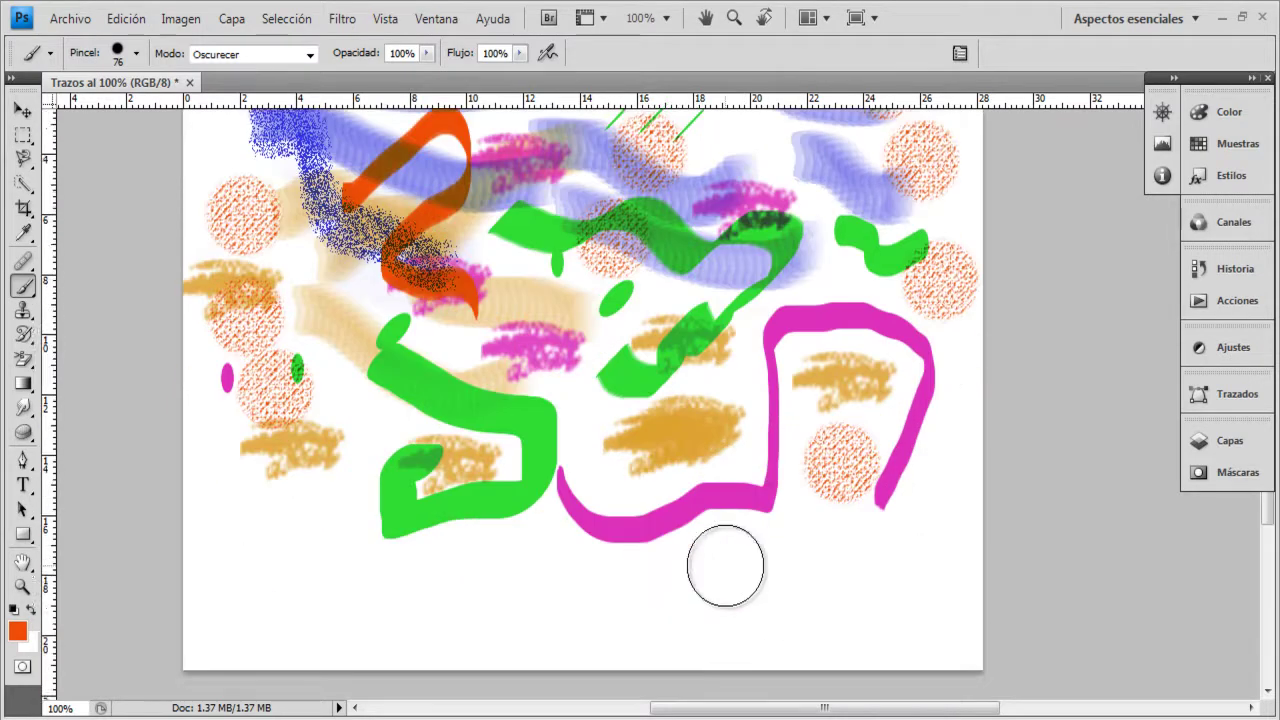
left_click(289, 525)
left_click(338, 562)
left_click(396, 563)
mouse_move(396, 563)
left_mouse_down()
mouse_move(453, 546)
mouse_move(503, 569)
left_mouse_up()
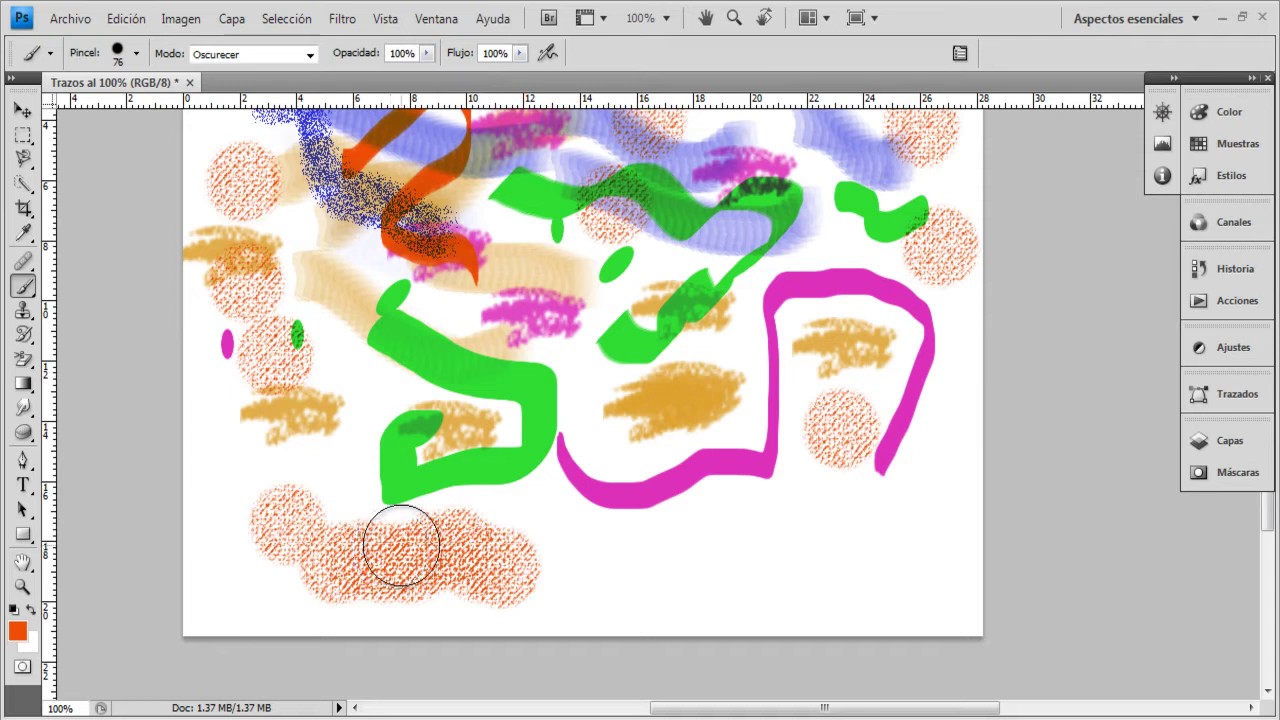
Choose the rough 20 px dry brush and paint a wavy orange-red stroke across the lower-right area of the canvas.
left_click(136, 53)
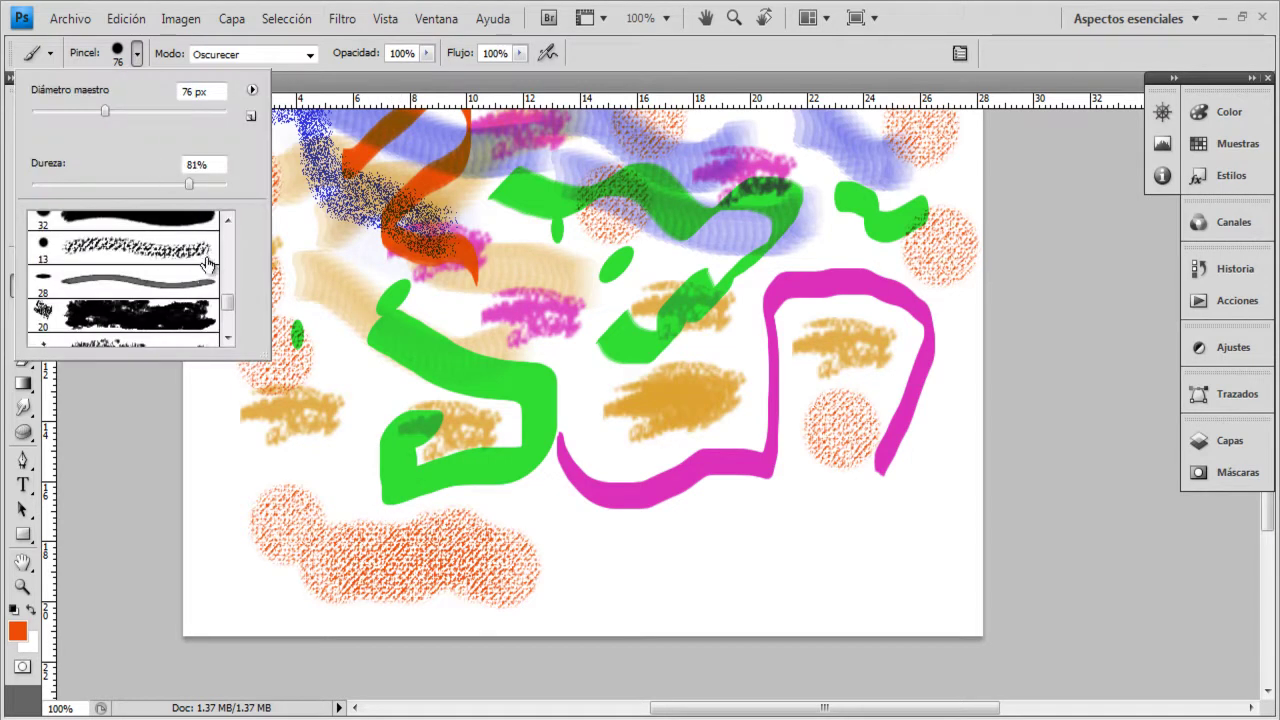
left_click(215, 312)
left_click(600, 571)
mouse_move(598, 570)
left_mouse_down()
mouse_move(626, 554)
mouse_move(654, 577)
mouse_move(724, 563)
mouse_move(787, 578)
mouse_move(815, 546)
mouse_move(874, 577)
mouse_move(891, 528)
left_mouse_up()
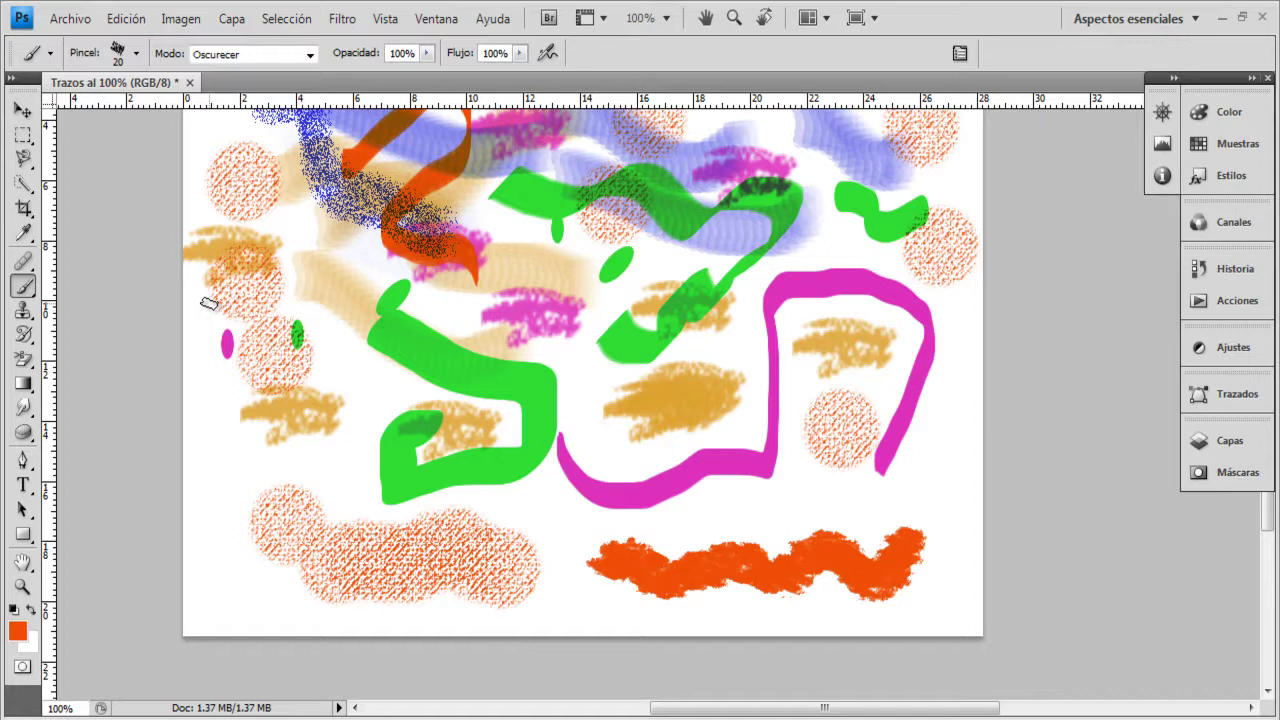
Choose the dotted 8 px dry brush and paint a short thin diagonal stroke at the lower left of the canvas.
left_click(137, 54)
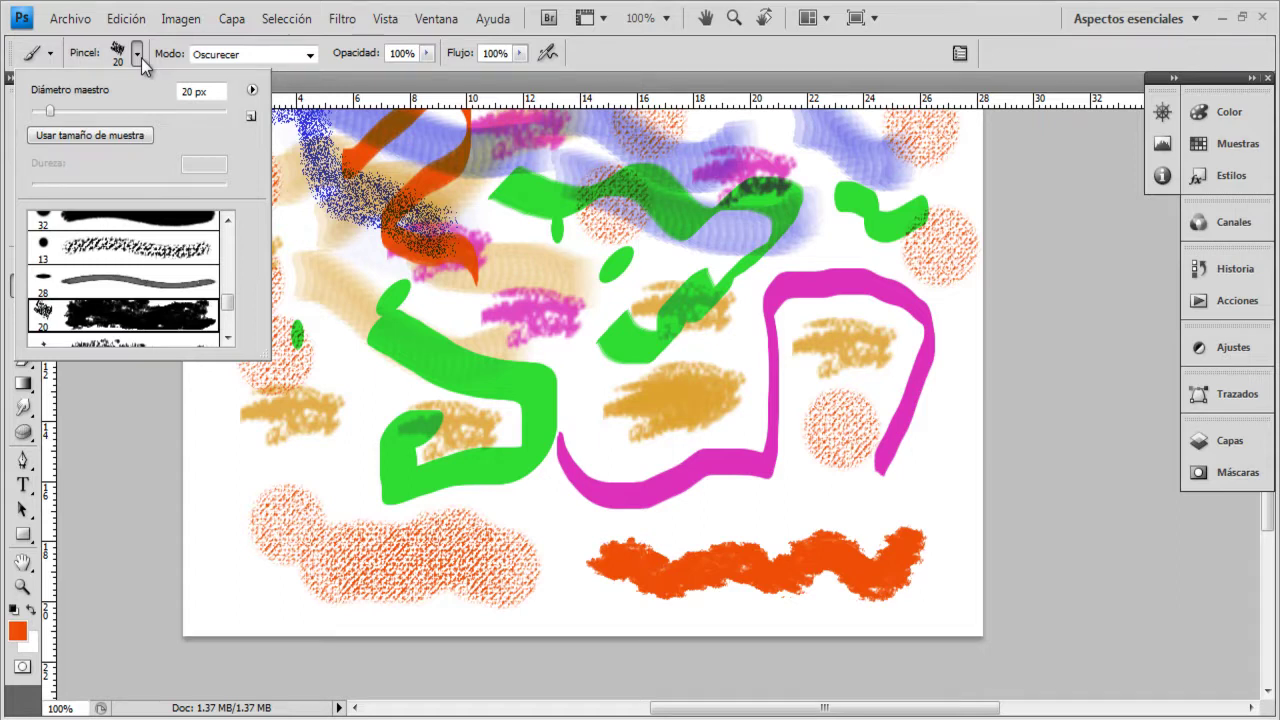
scroll(183, 308, "down", 3)
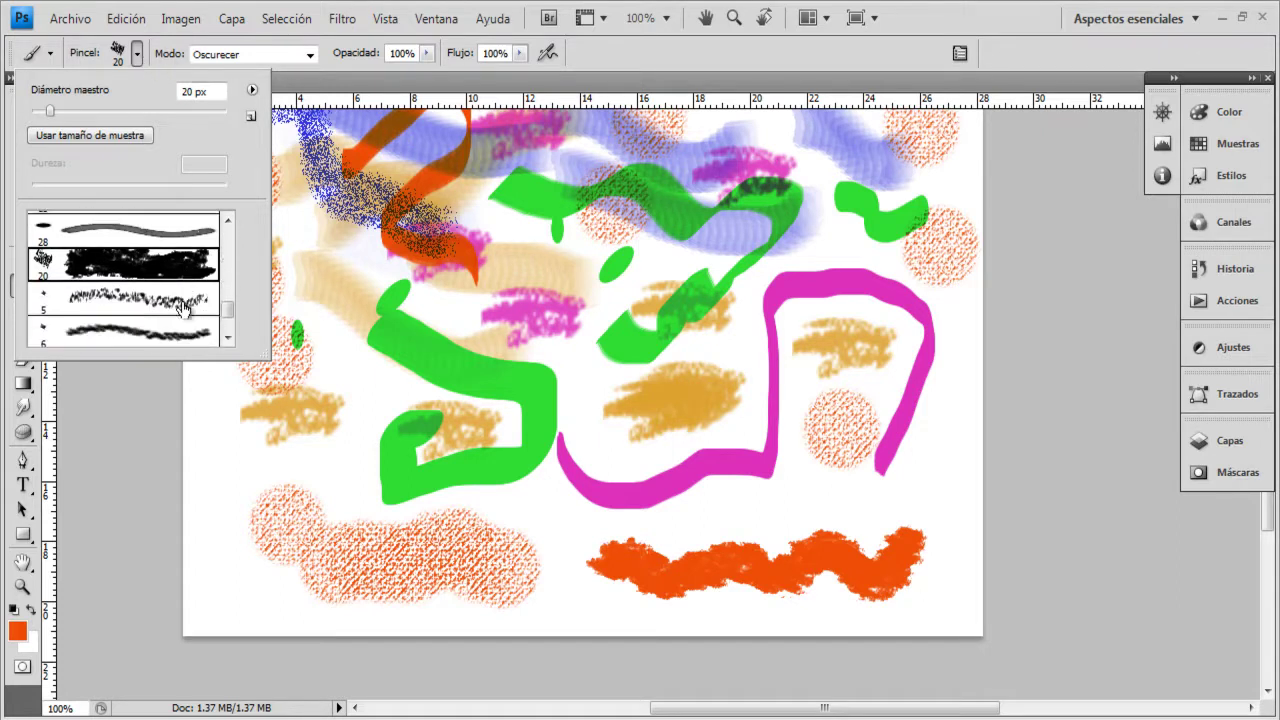
left_click(182, 307)
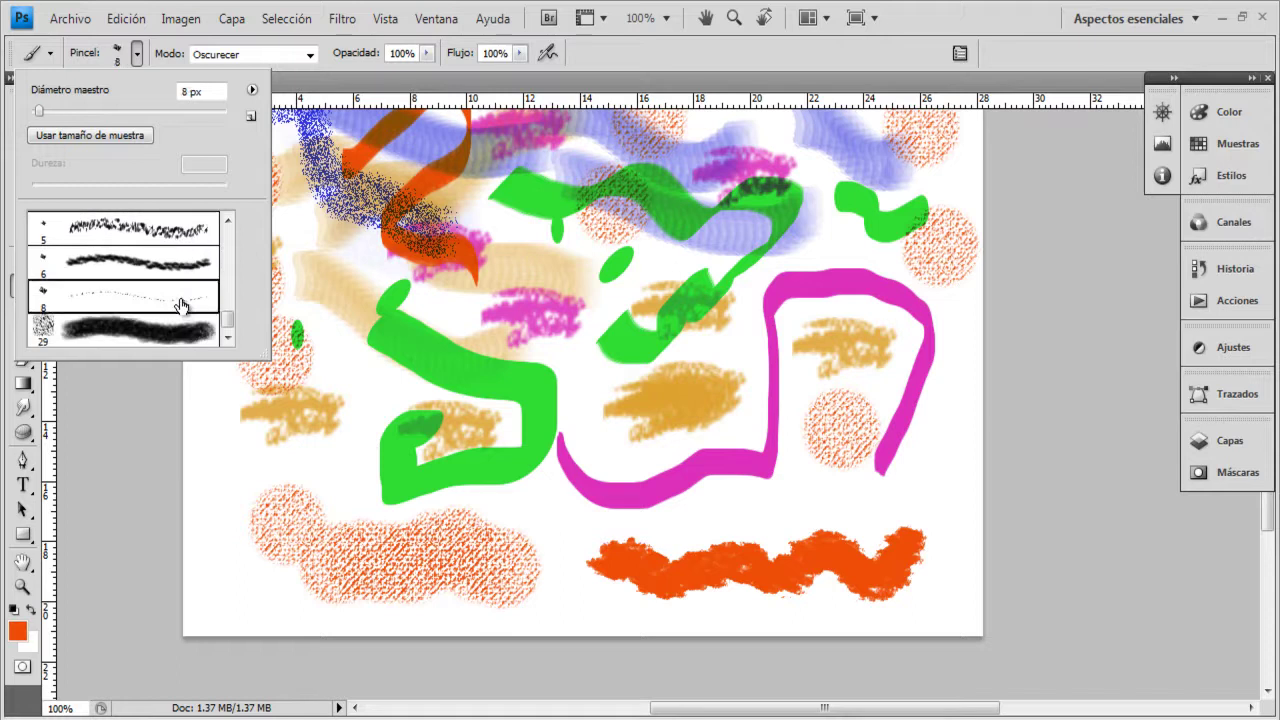
key("Return")
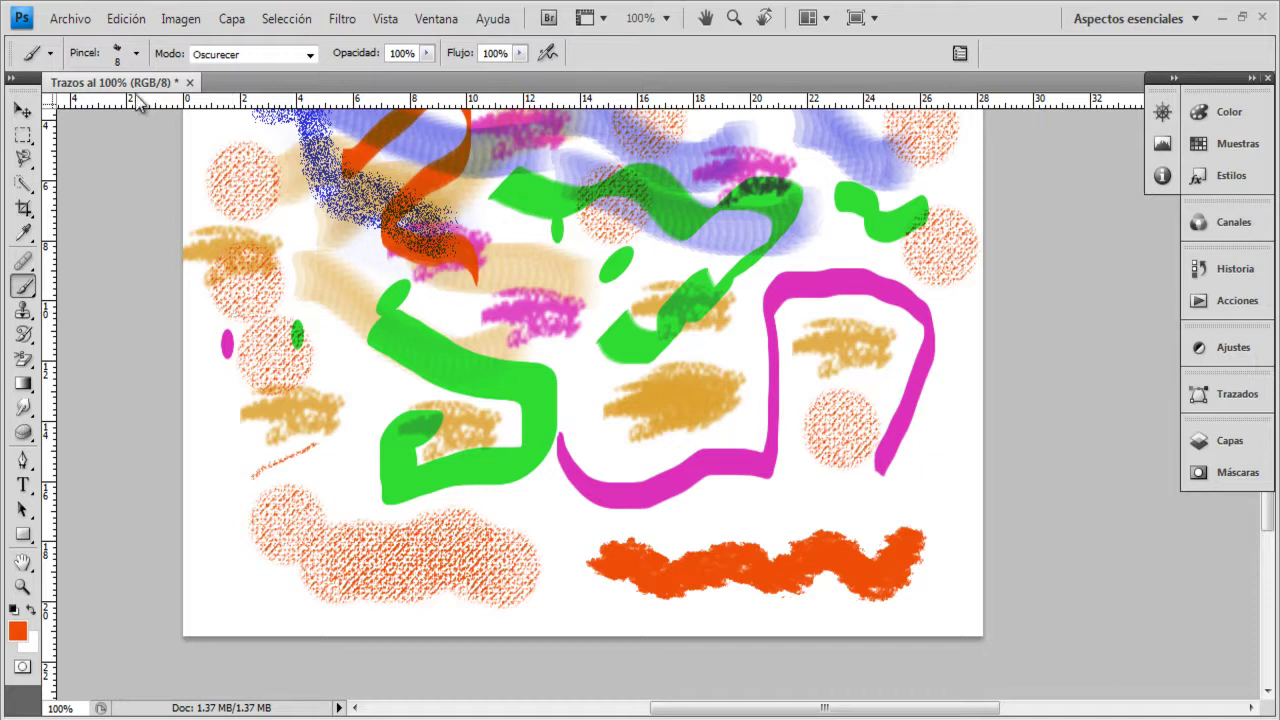
Enlarge the dotted brush's diameter to 70 px and paint faint textured strokes around the lower part of the magenta line.
left_click(137, 57)
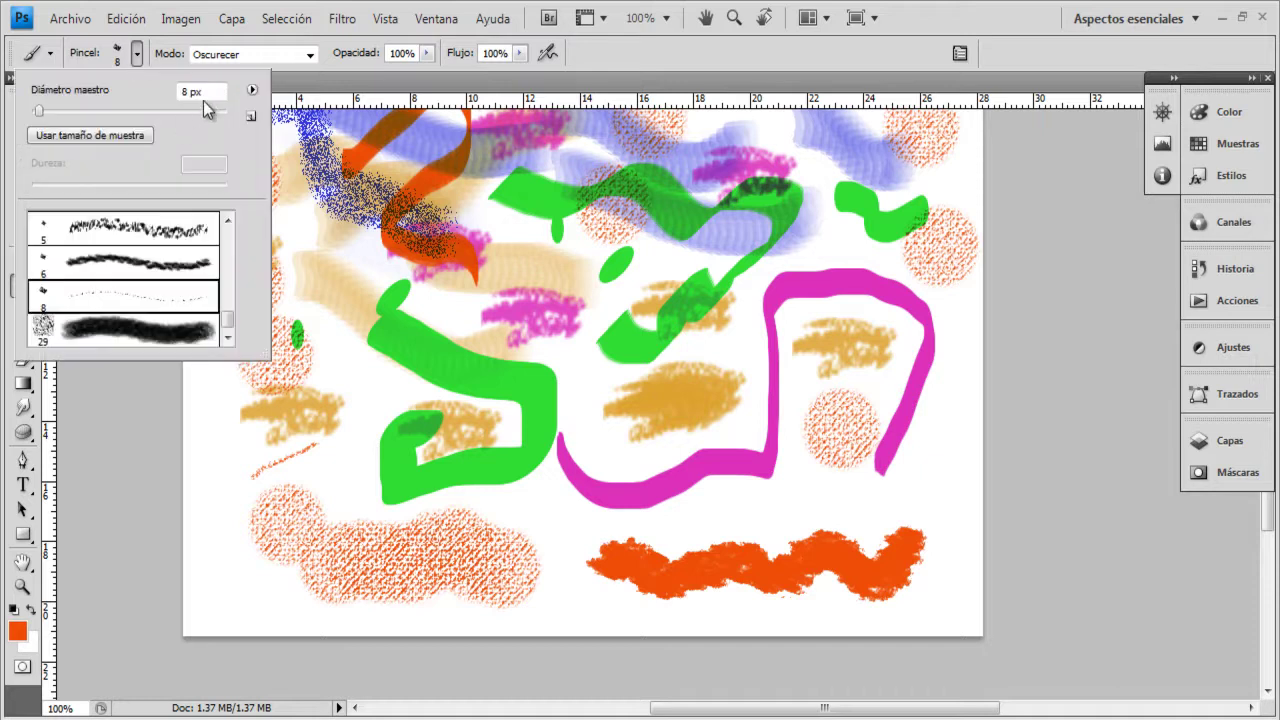
left_click_drag(39, 113, 100, 122)
key("Return")
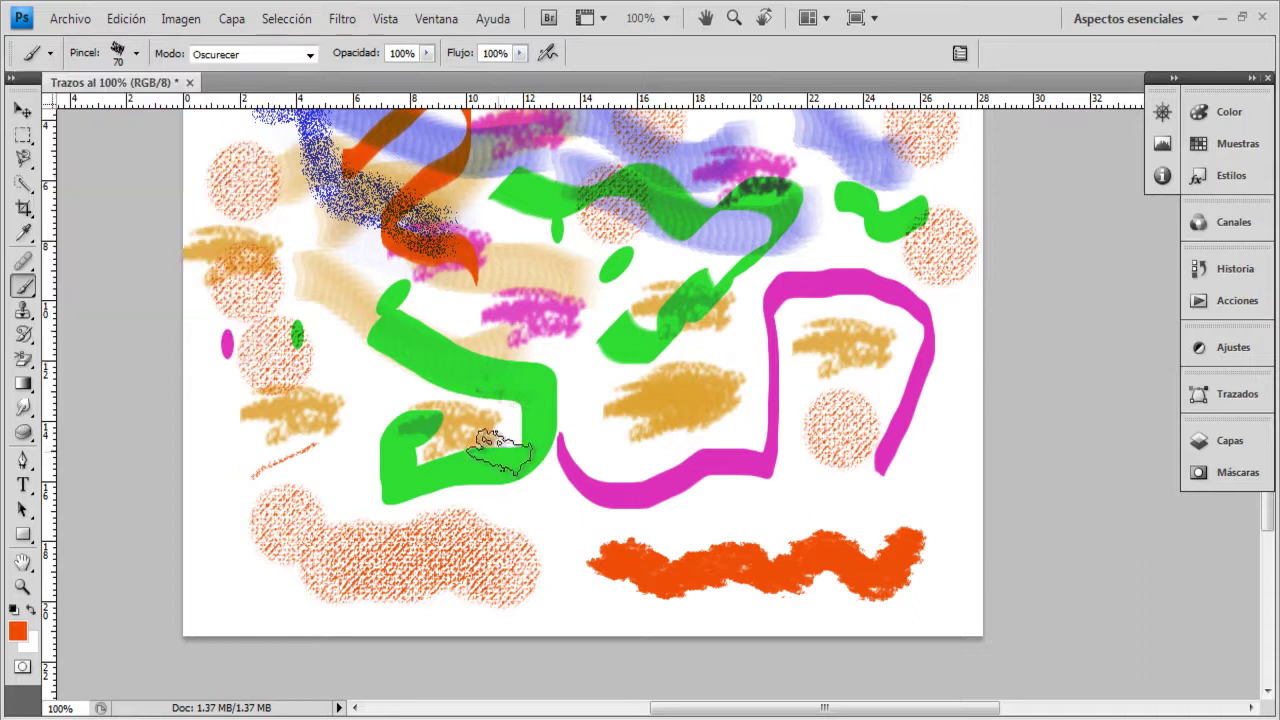
mouse_move(555, 537)
left_mouse_down()
mouse_move(563, 571)
mouse_move(603, 575)
mouse_move(709, 525)
mouse_move(818, 513)
mouse_move(836, 491)
mouse_move(821, 490)
mouse_move(826, 451)
left_mouse_up()
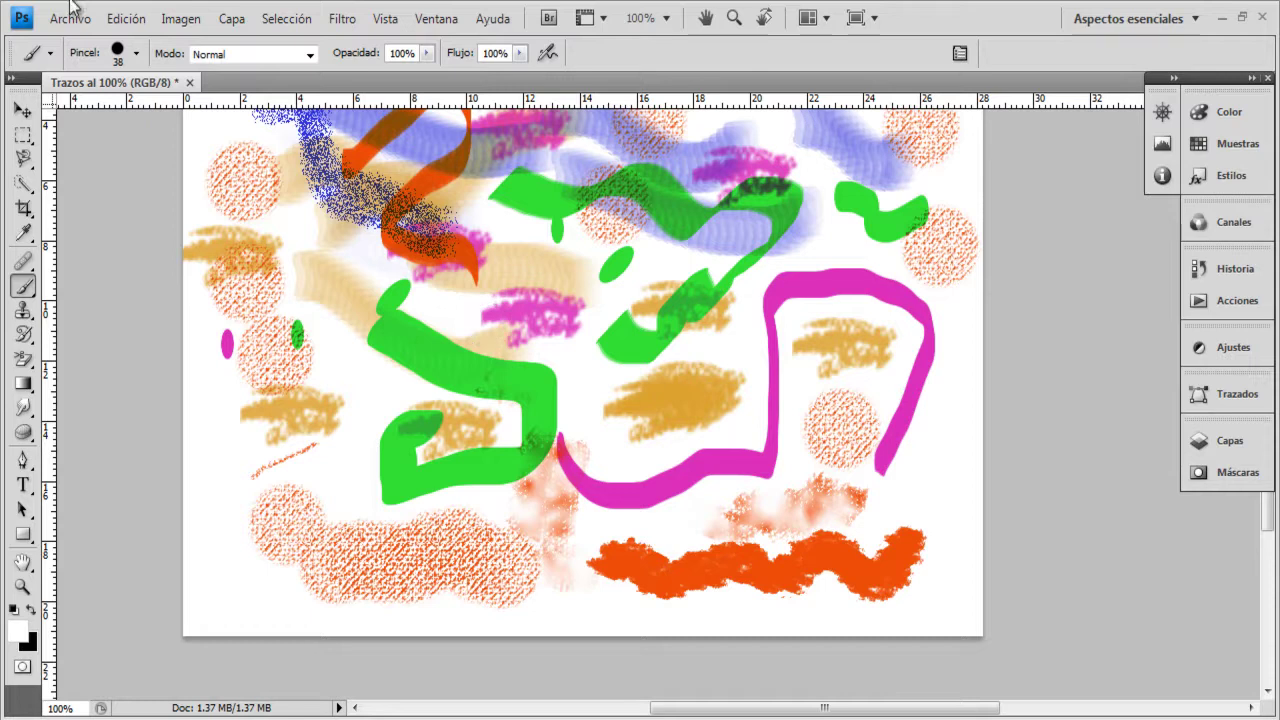
Replace the current brush set with the Pinceles húmedos library.
left_click(137, 54)
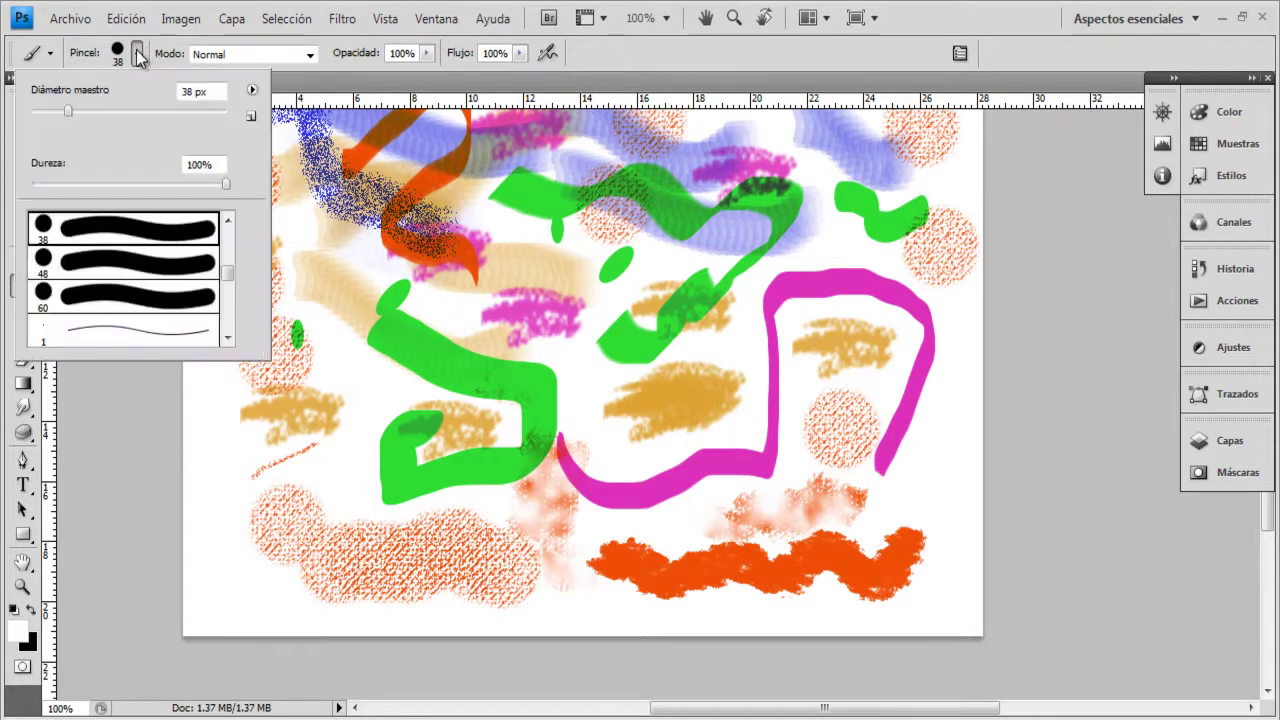
left_click(254, 92)
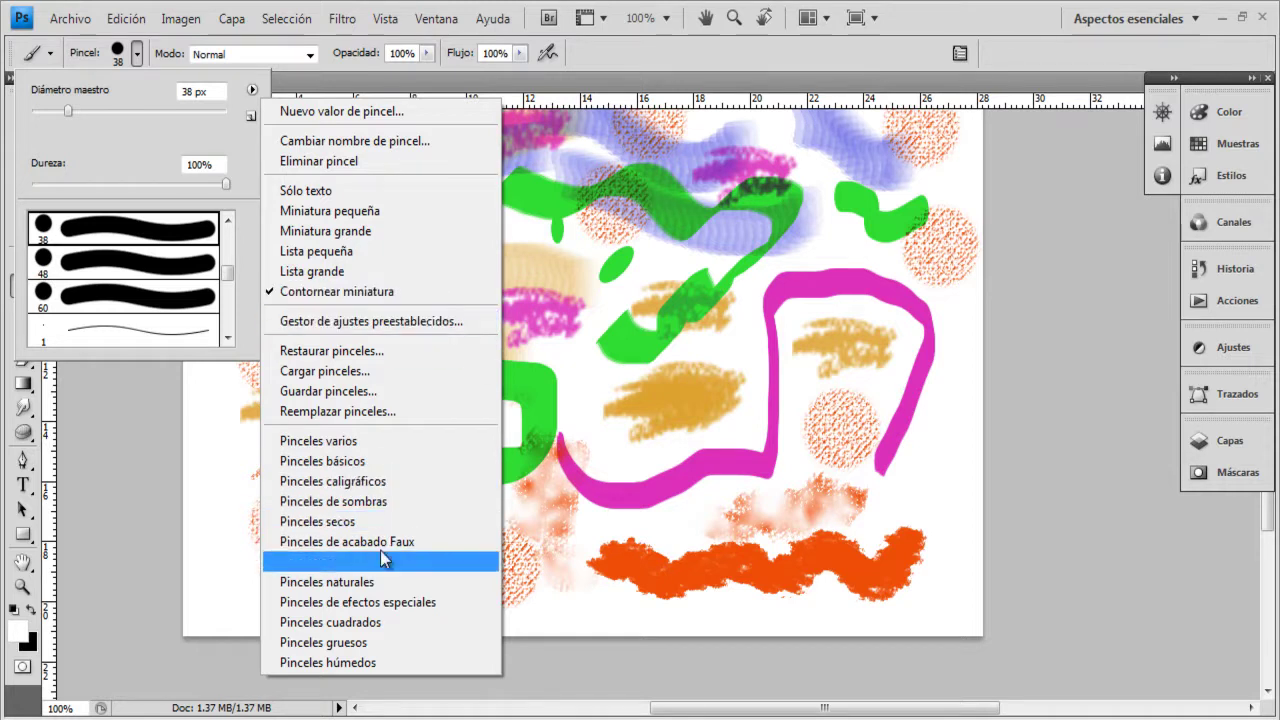
left_click(376, 660)
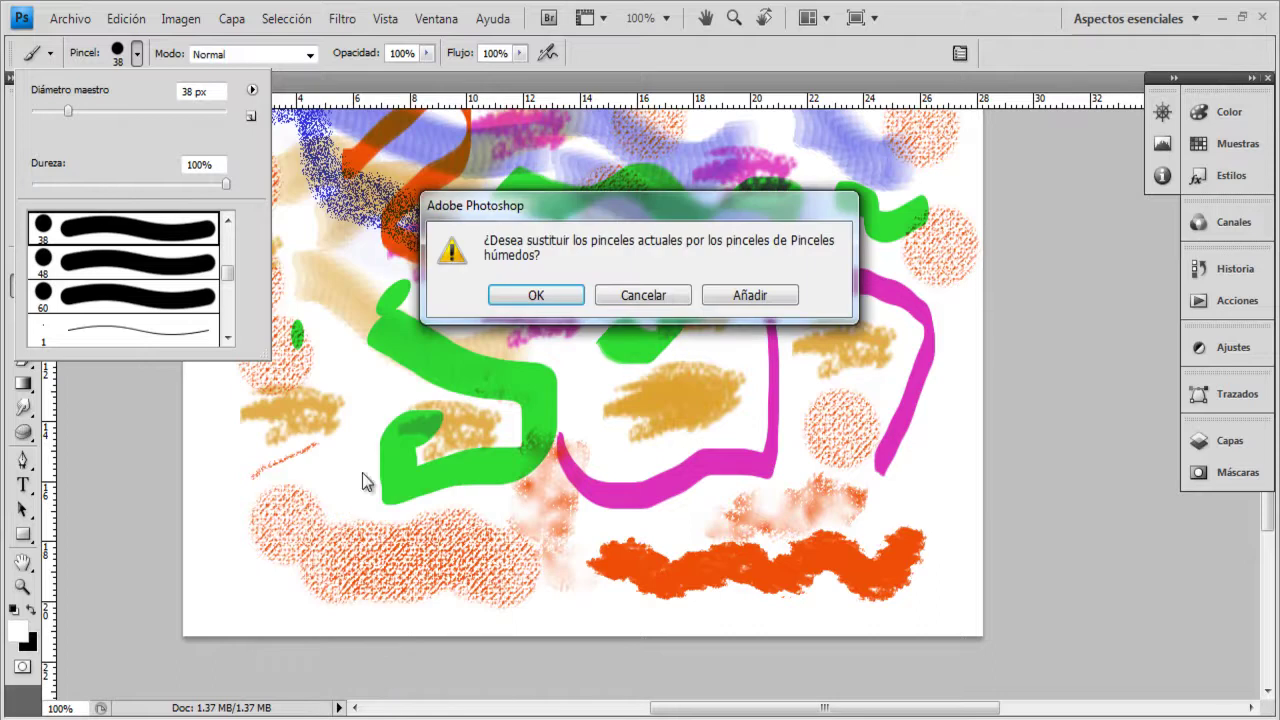
left_click(548, 303)
Choose the dense, grainy 14 px wet brush and enlarge its diameter to 80 px.
scroll(228, 318, "down", 3)
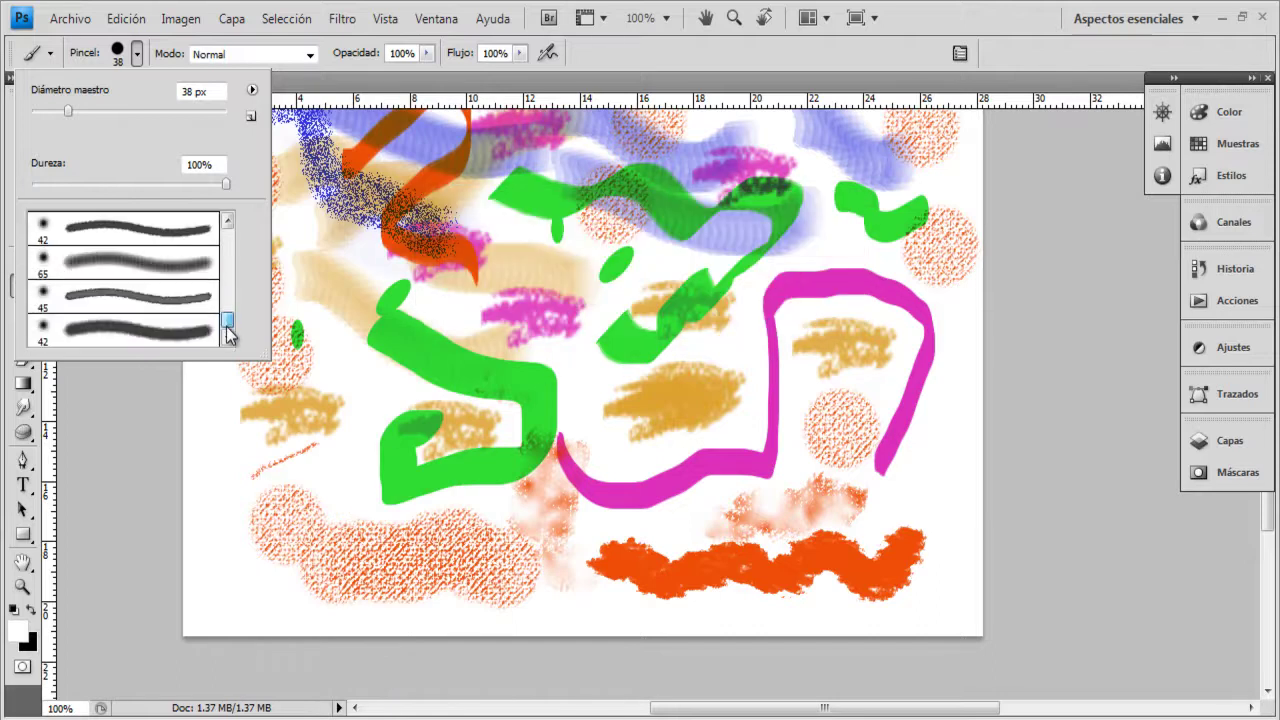
left_click_drag(228, 318, 228, 272)
left_click(200, 303)
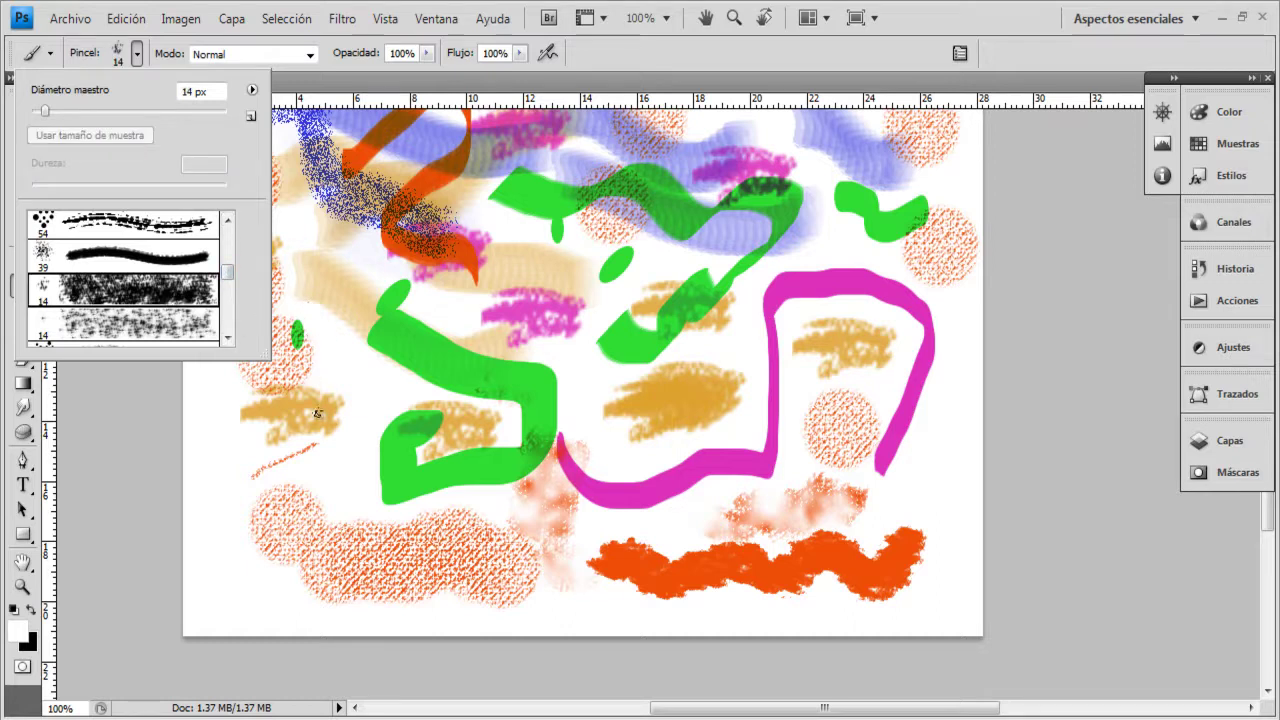
left_click_drag(46, 108, 108, 112)
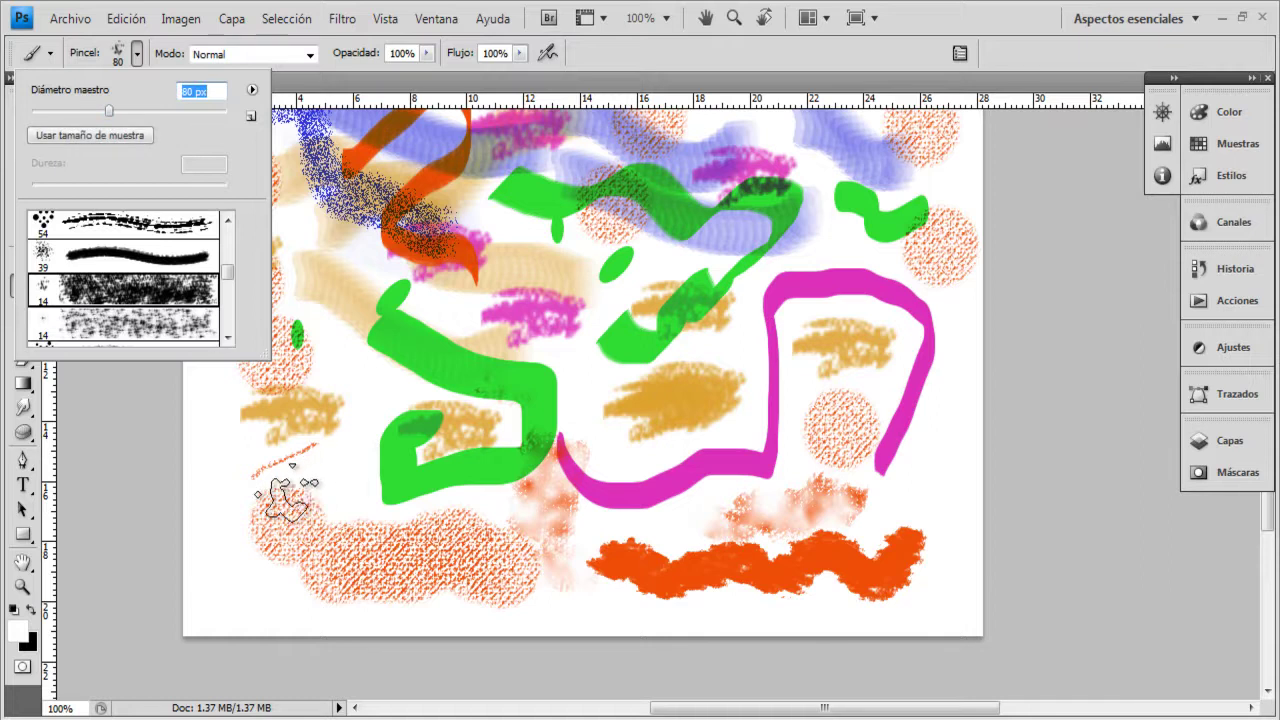
key("Return")
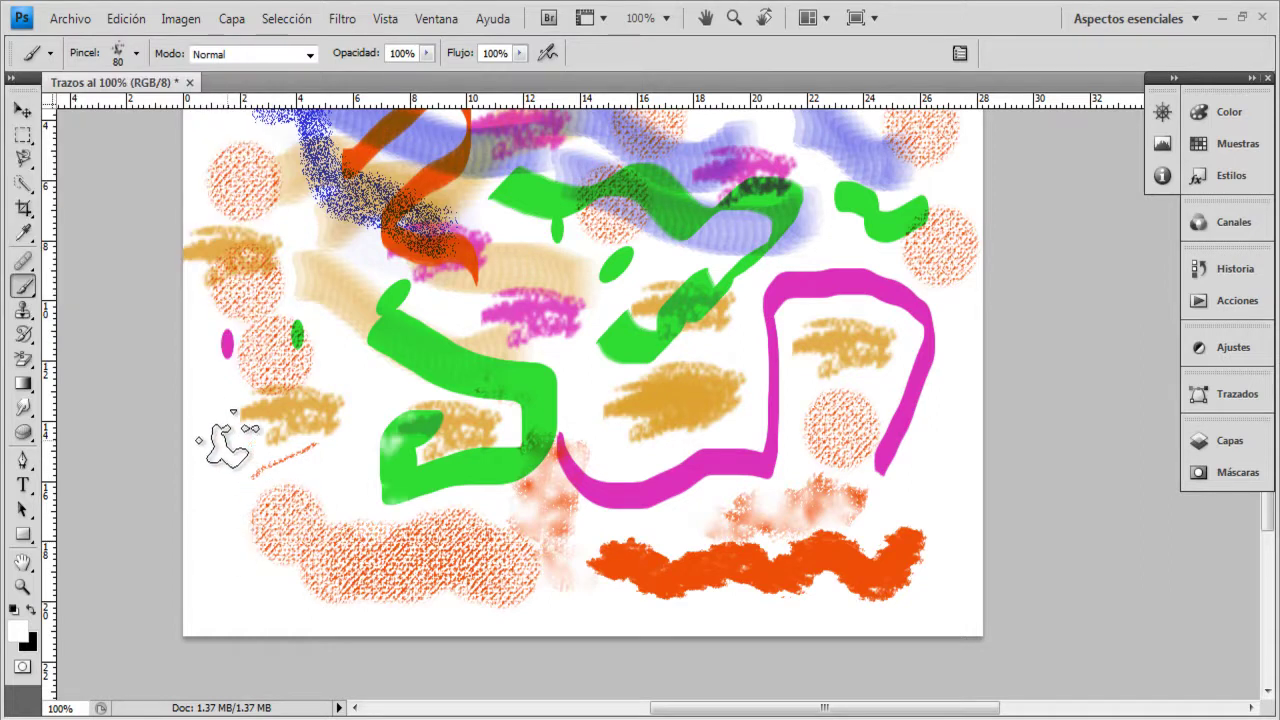
Set the foreground color to red db0d0d and paint scattered textured strokes across the left and central parts of the canvas.
left_click(24, 636)
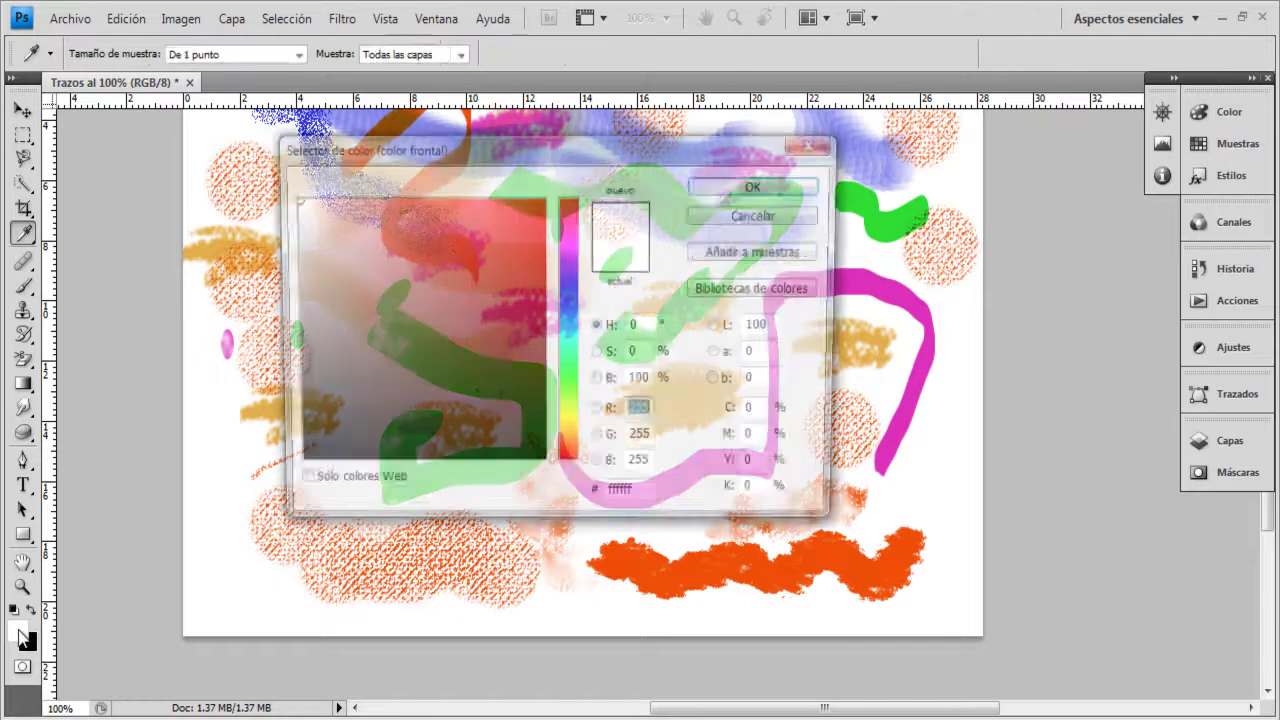
mouse_move(512, 276)
left_mouse_down()
mouse_move(512, 297)
mouse_move(538, 257)
mouse_move(530, 235)
left_mouse_up()
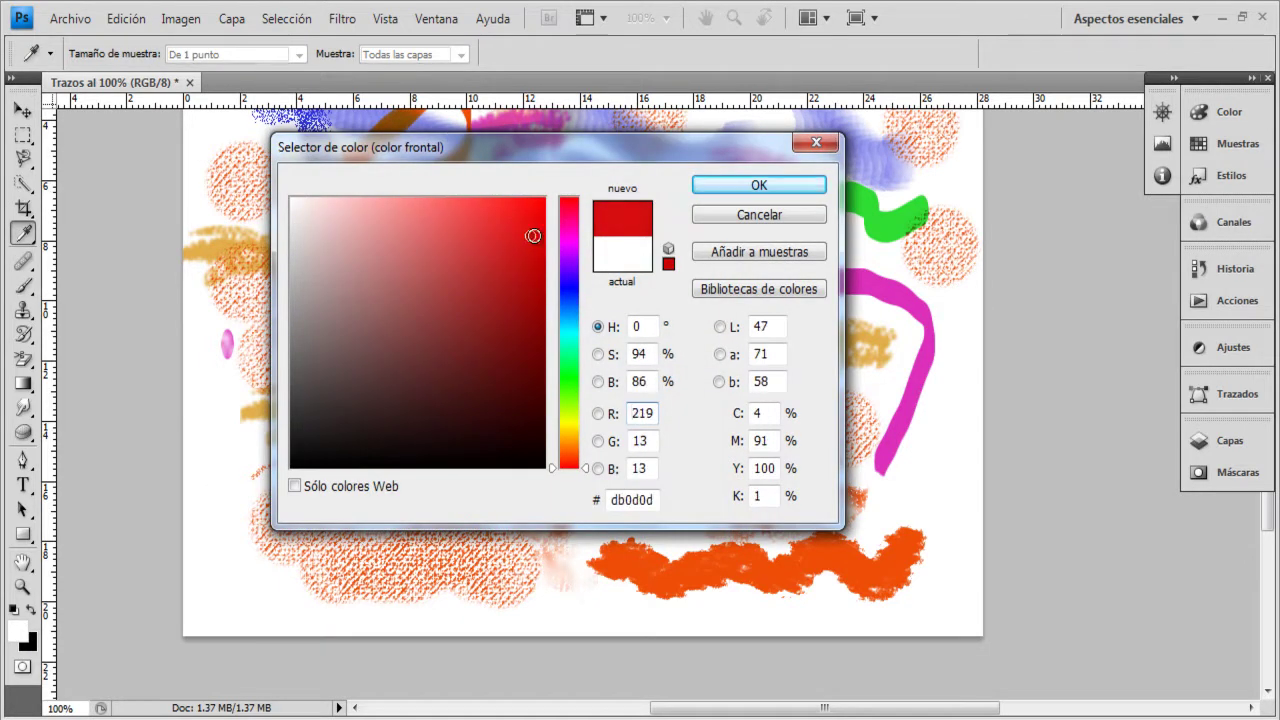
left_click(776, 188)
mouse_move(309, 400)
left_mouse_down()
mouse_move(349, 469)
mouse_move(349, 497)
mouse_move(359, 412)
mouse_move(504, 302)
mouse_move(591, 286)
left_mouse_up()
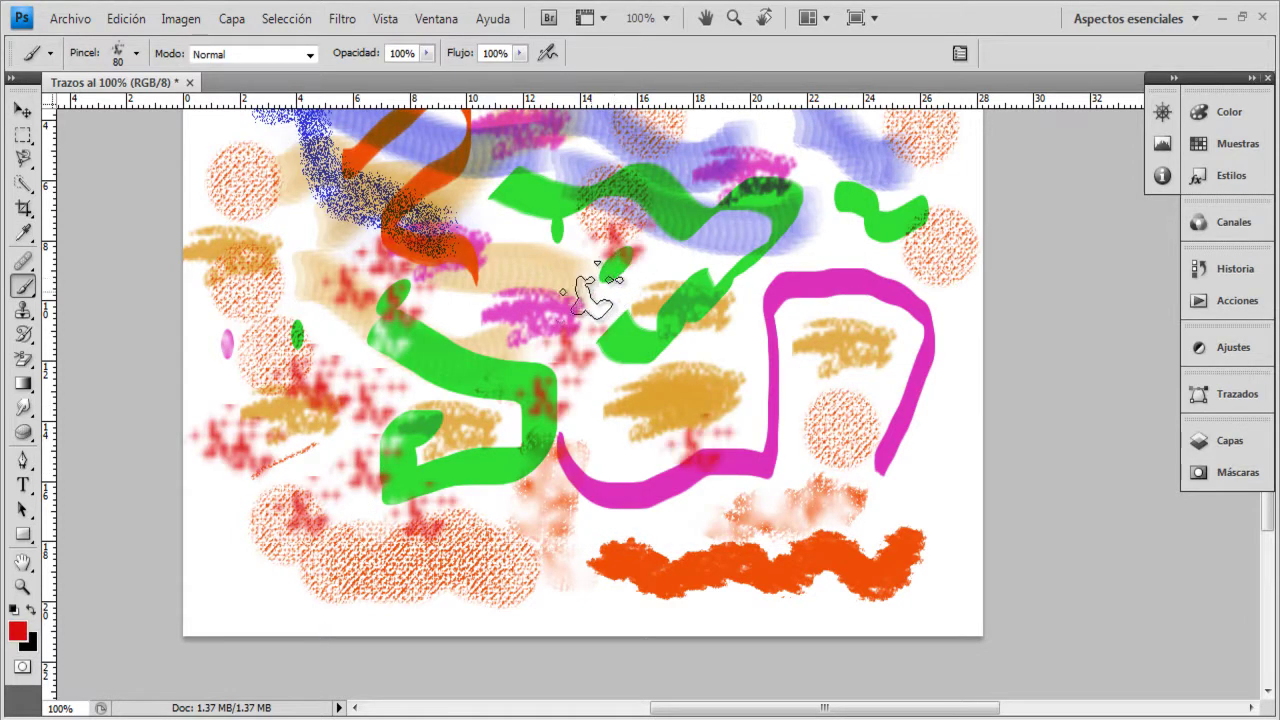
mouse_move(575, 165)
left_mouse_down()
mouse_move(352, 260)
mouse_move(294, 257)
mouse_move(515, 253)
mouse_move(540, 306)
mouse_move(571, 308)
mouse_move(609, 277)
mouse_move(698, 265)
mouse_move(747, 306)
mouse_move(792, 242)
mouse_move(726, 392)
mouse_move(747, 410)
mouse_move(800, 397)
mouse_move(845, 282)
left_mouse_up()
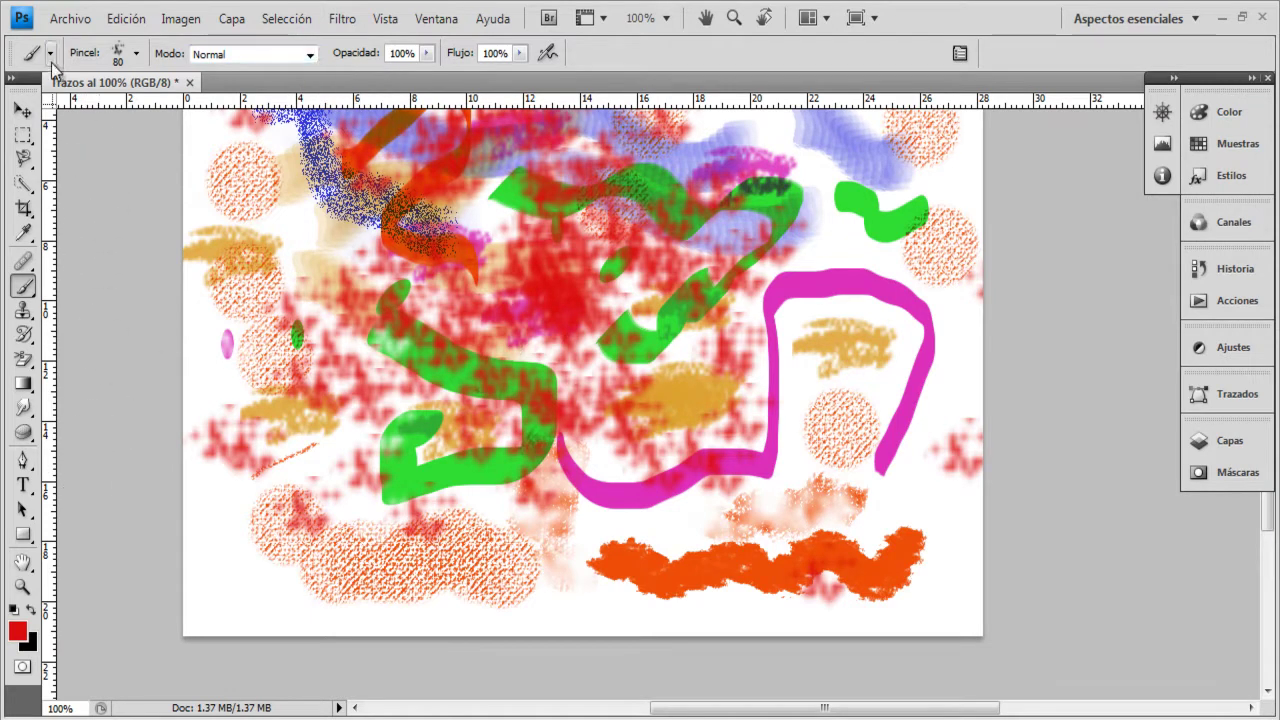
Choose the rough 74 px wet brush and set the foreground color to blue 2a0ddb.
left_click(134, 56)
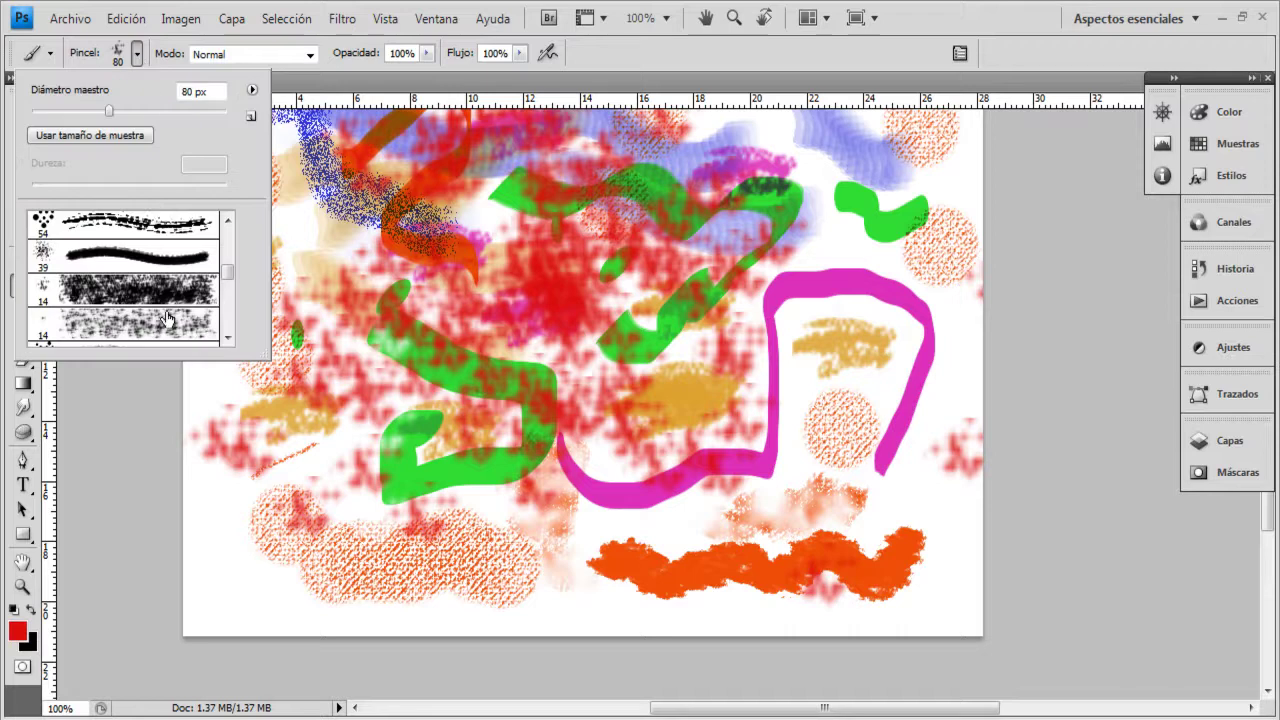
left_click(168, 317)
left_click_drag(231, 273, 233, 291)
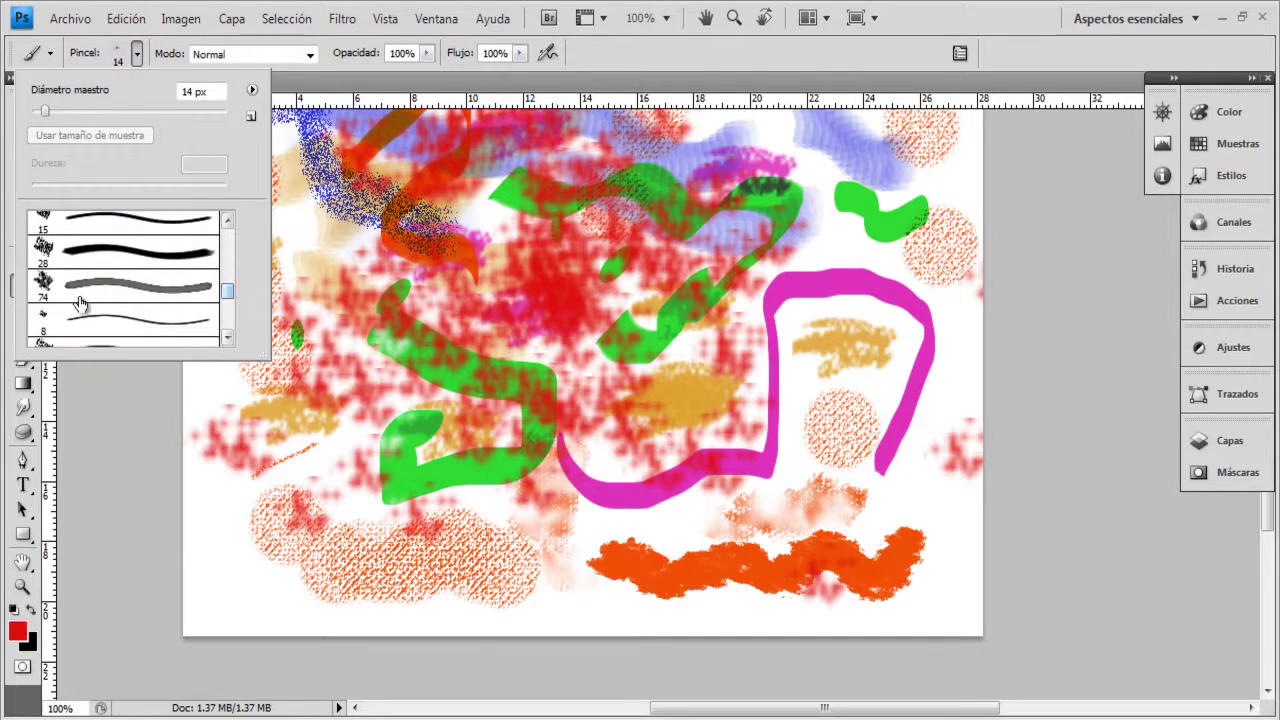
left_click(18, 630)
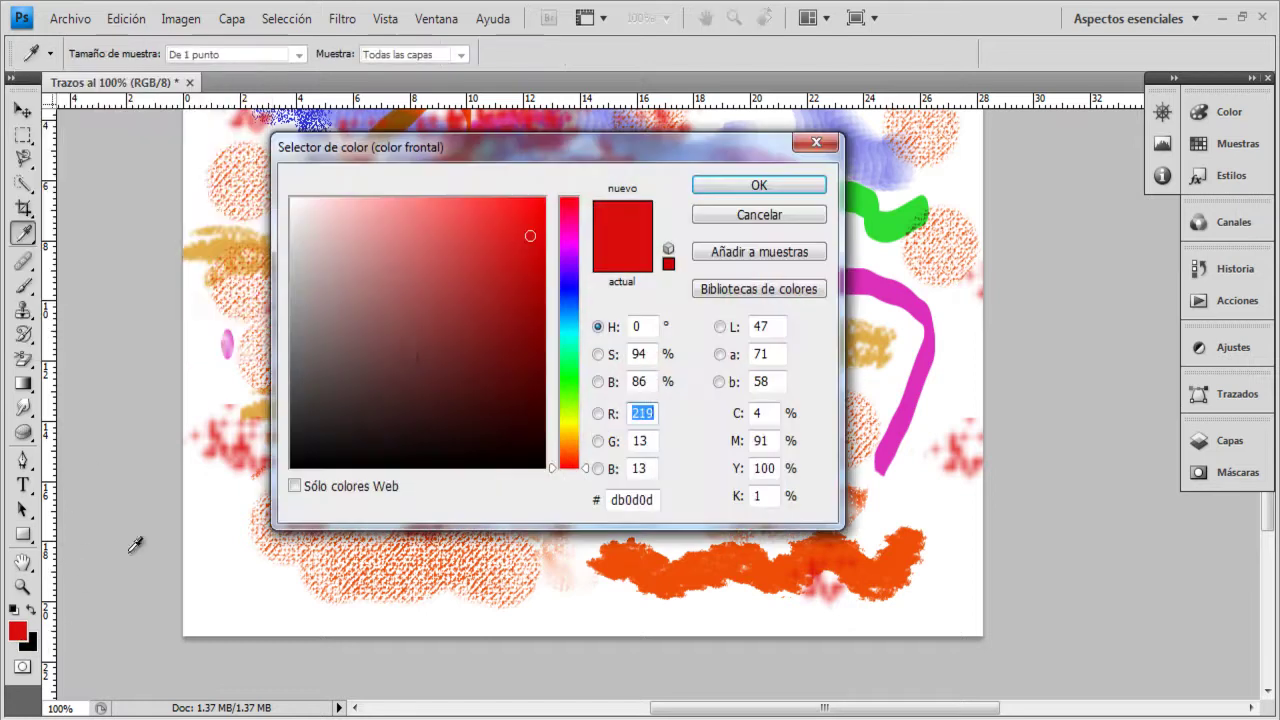
left_click(567, 283)
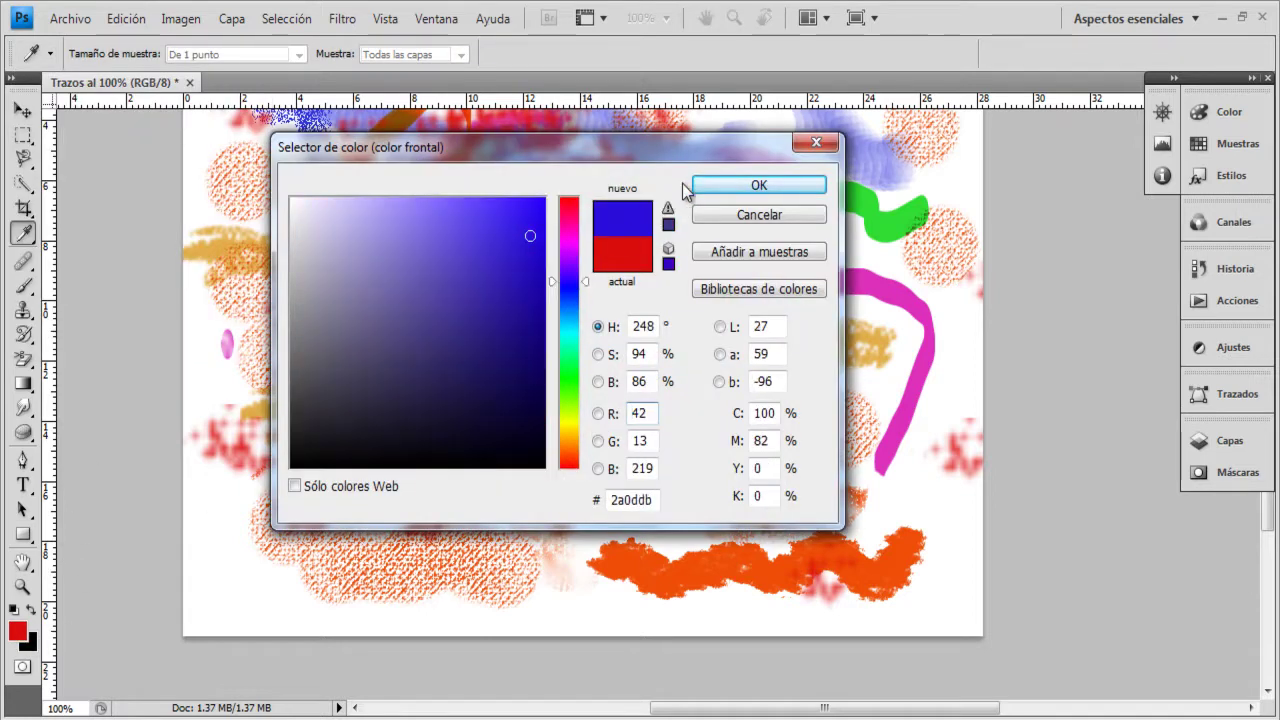
left_click(750, 186)
Stamp blue textured dabs and paint short thick strokes over the center and right side of the canvas.
left_click(435, 290)
left_click(540, 340)
mouse_move(462, 350)
left_mouse_down()
mouse_move(473, 292)
mouse_move(495, 250)
mouse_move(527, 237)
mouse_move(588, 318)
left_mouse_up()
left_click(652, 282)
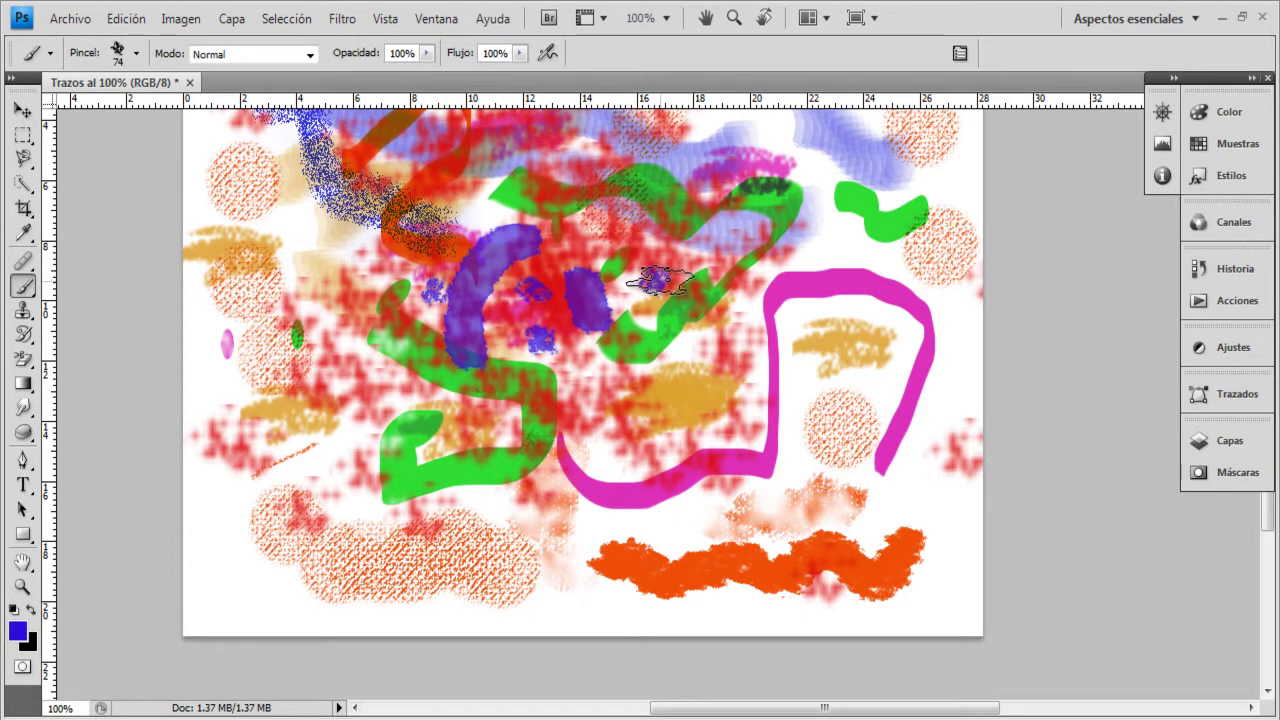
left_click(820, 242)
left_click(812, 160)
left_click(926, 264)
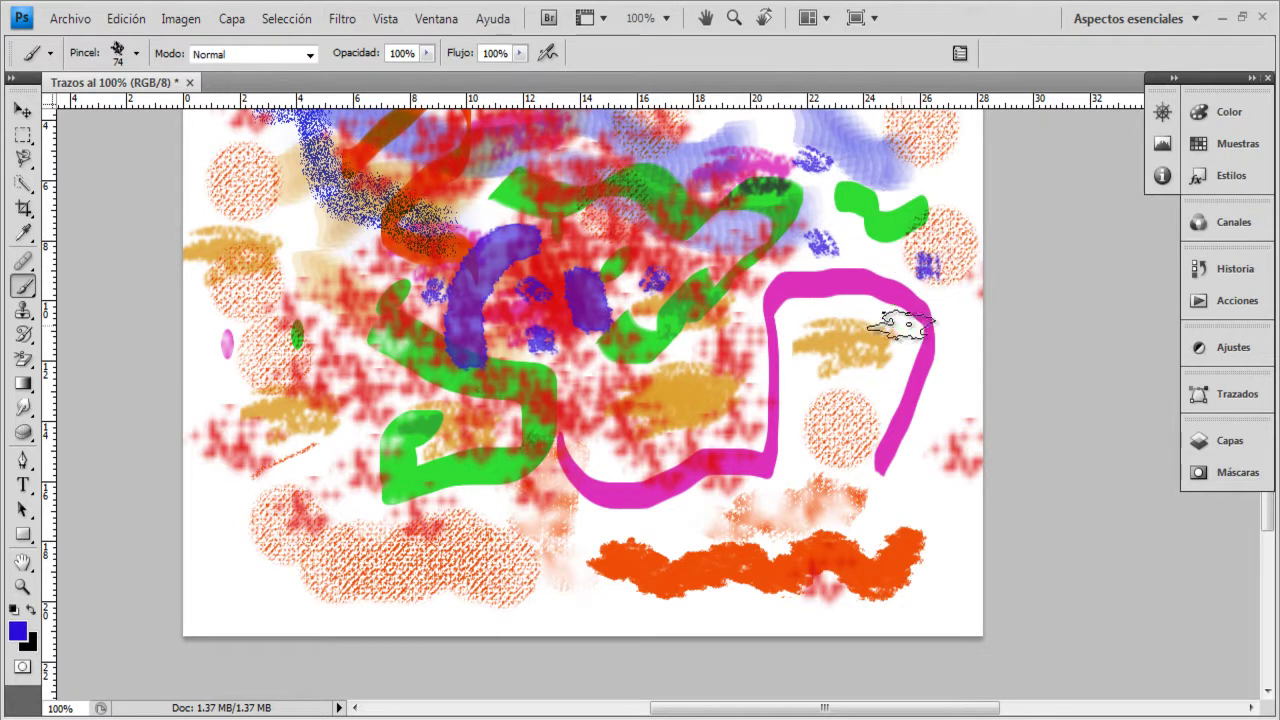
left_click(842, 356)
left_click(795, 436)
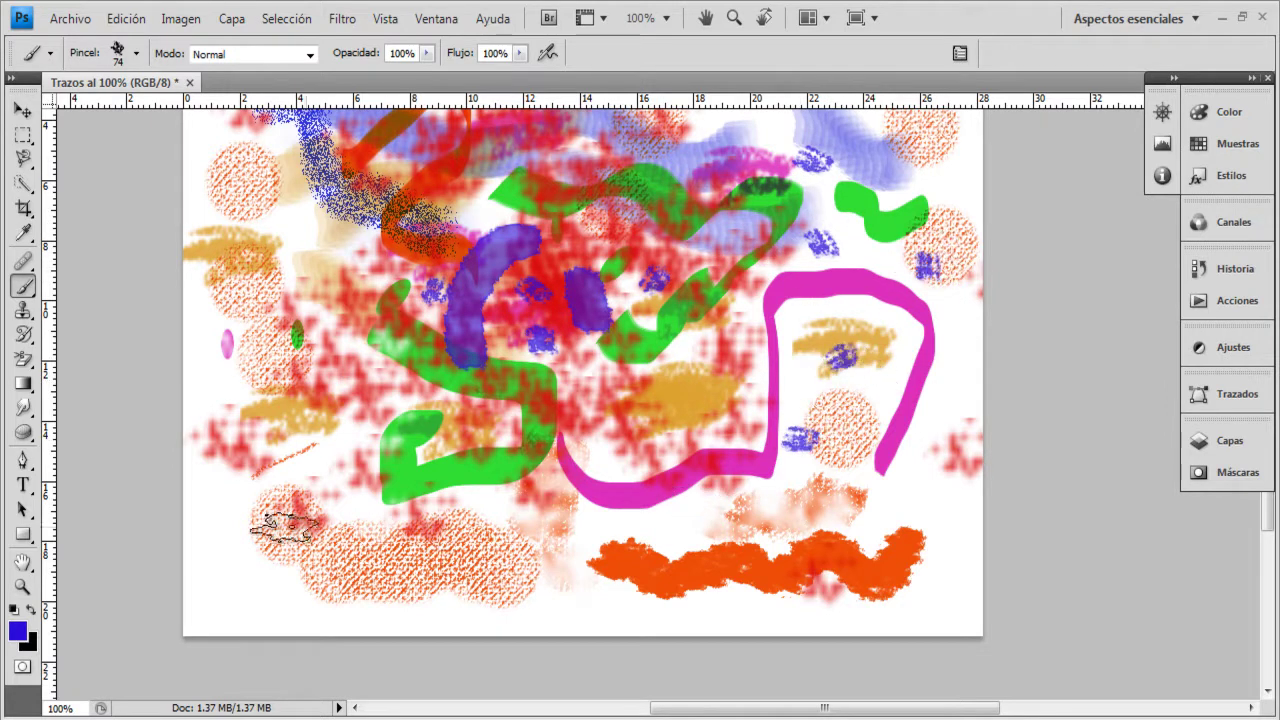
Paint a long vertical blue stroke at the canvas's left side, add dabs around it, and paint a short horizontal stroke at the lower left.
mouse_move(265, 542)
left_mouse_down()
mouse_move(233, 437)
mouse_move(256, 412)
mouse_move(264, 339)
left_mouse_up()
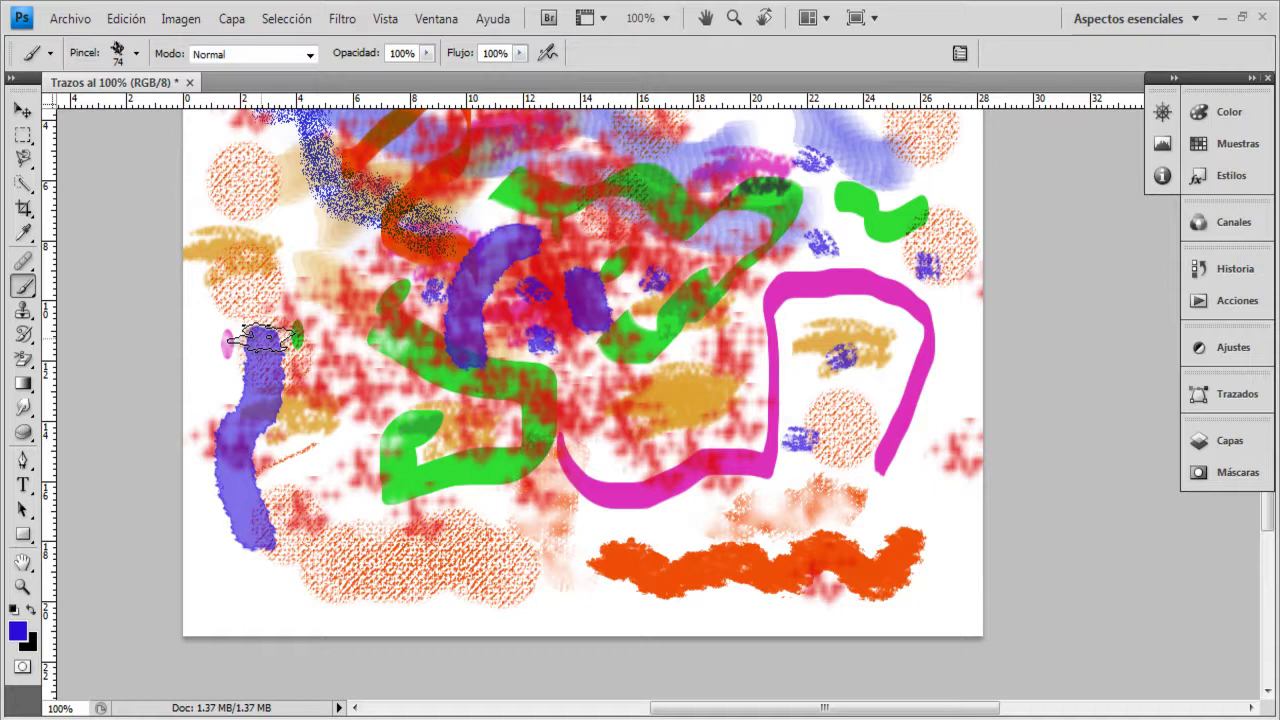
left_click(232, 192)
left_click(327, 391)
left_click(338, 513)
left_click(348, 560)
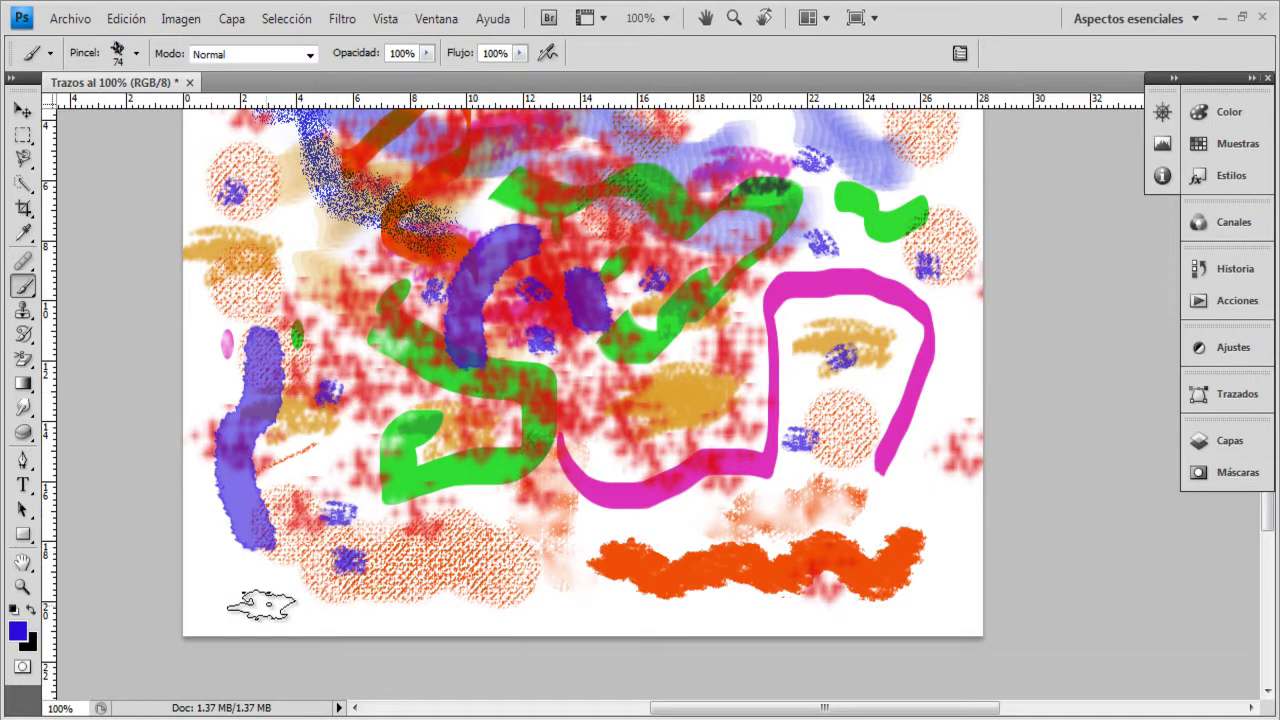
left_click_drag(240, 604, 313, 614)
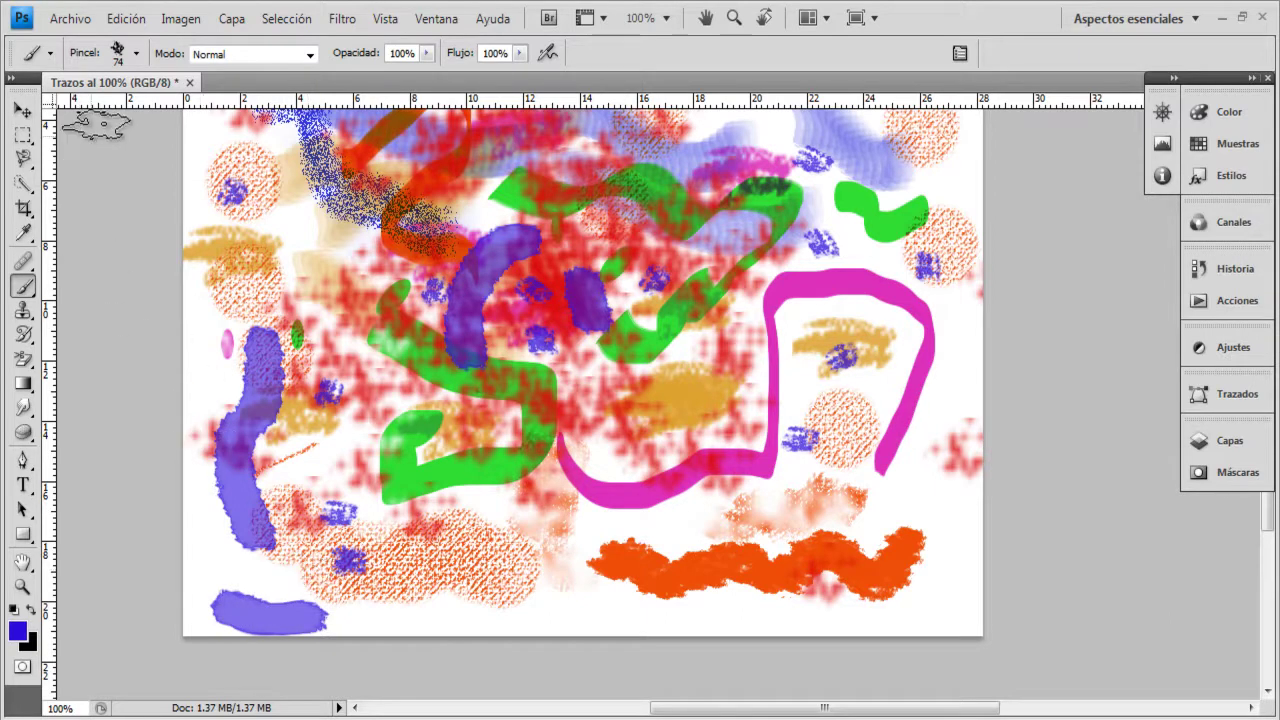
Choose the narrow elliptical 19 px wet brush and stamp small blue marks above the orange-red wavy stroke.
left_click(137, 55)
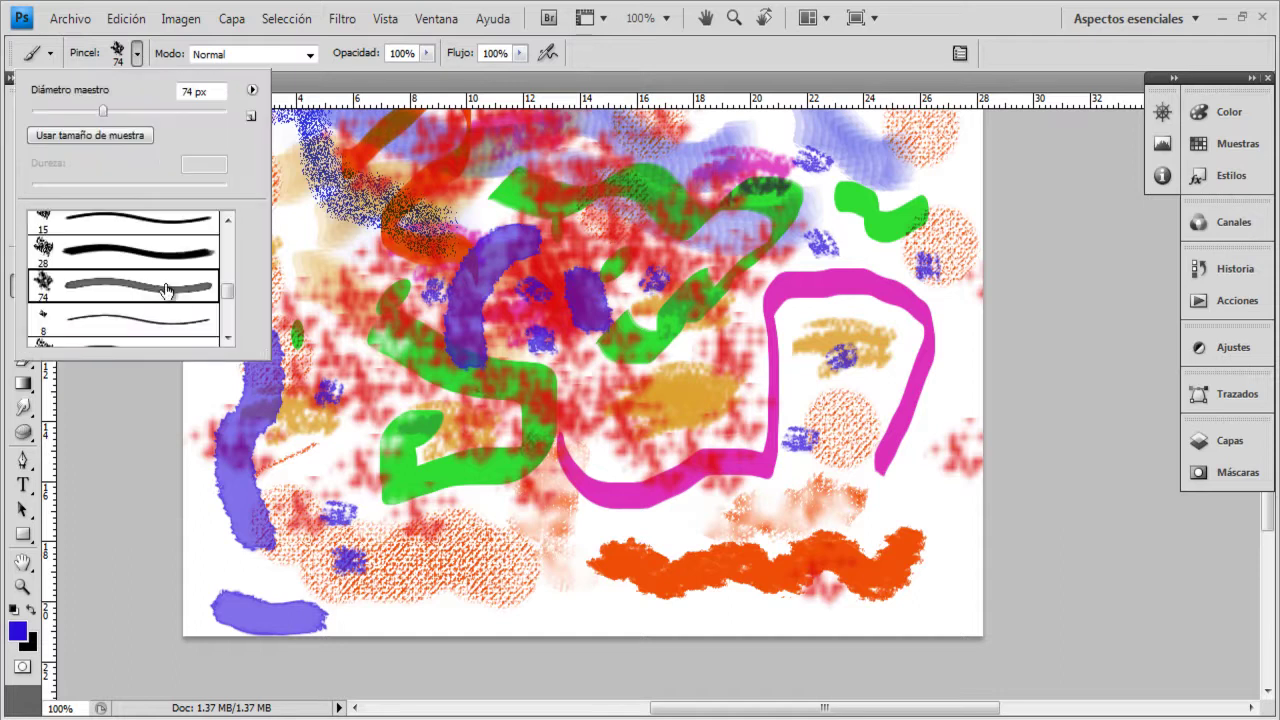
mouse_move(224, 294)
left_mouse_down()
mouse_move(234, 336)
mouse_move(228, 250)
left_mouse_up()
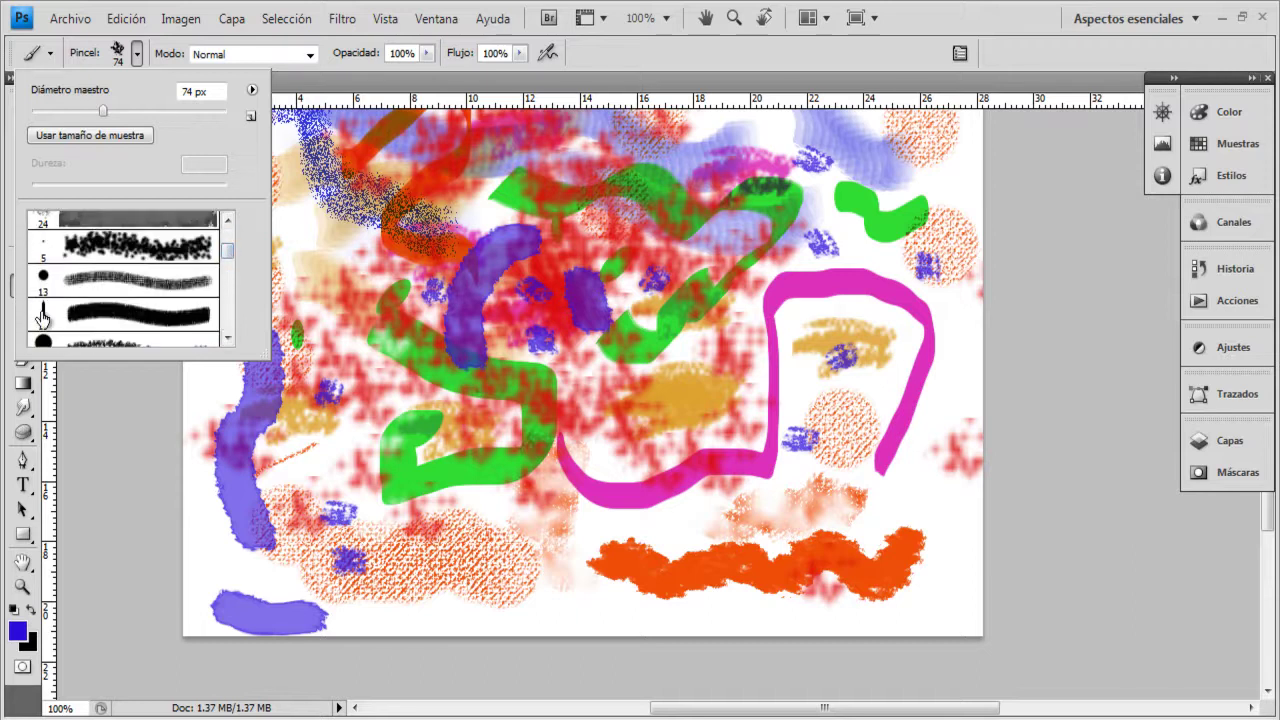
left_click(42, 318)
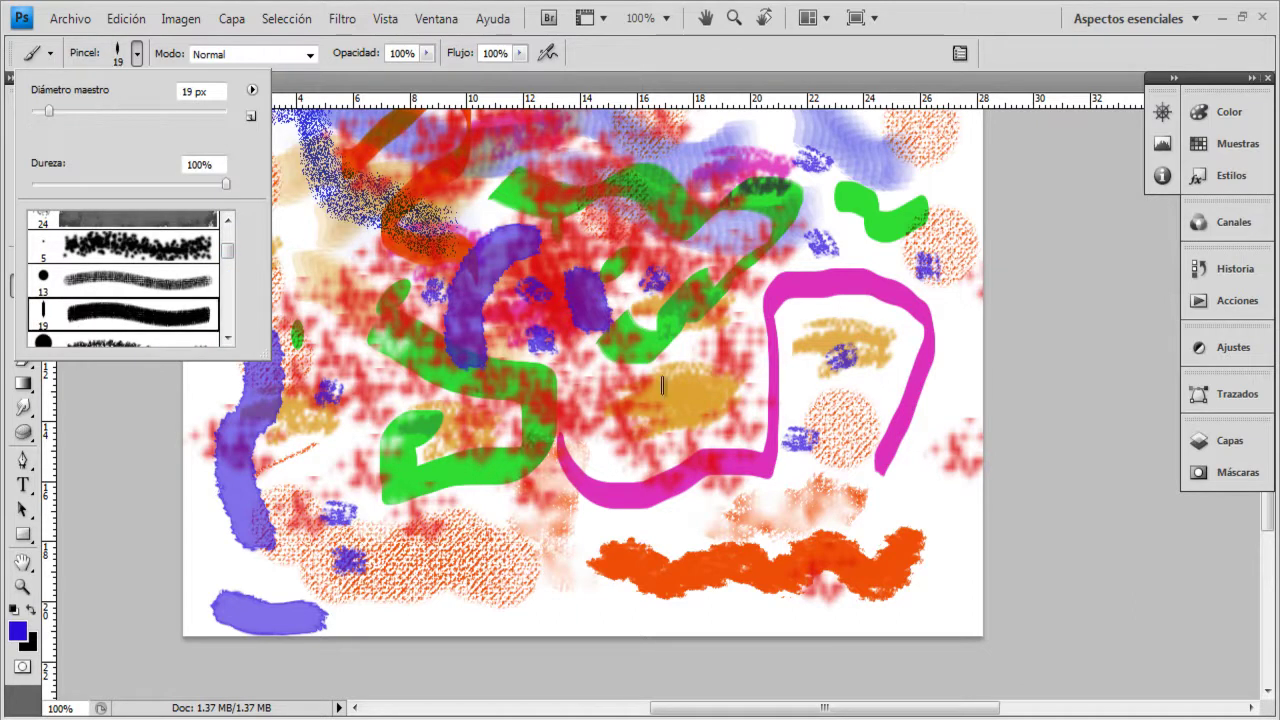
left_click(916, 508)
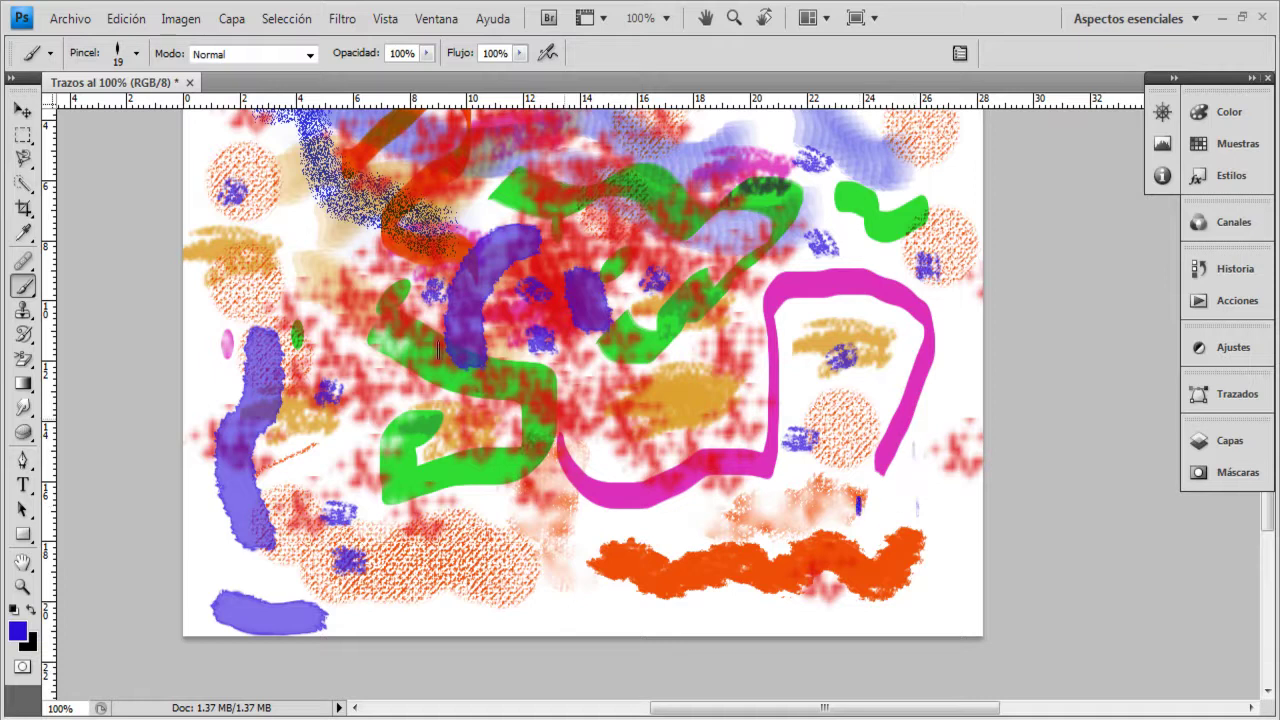
Enlarge the elliptical brush's diameter to 106 px and stamp tall blue ovals over the center of the canvas.
left_click(136, 55)
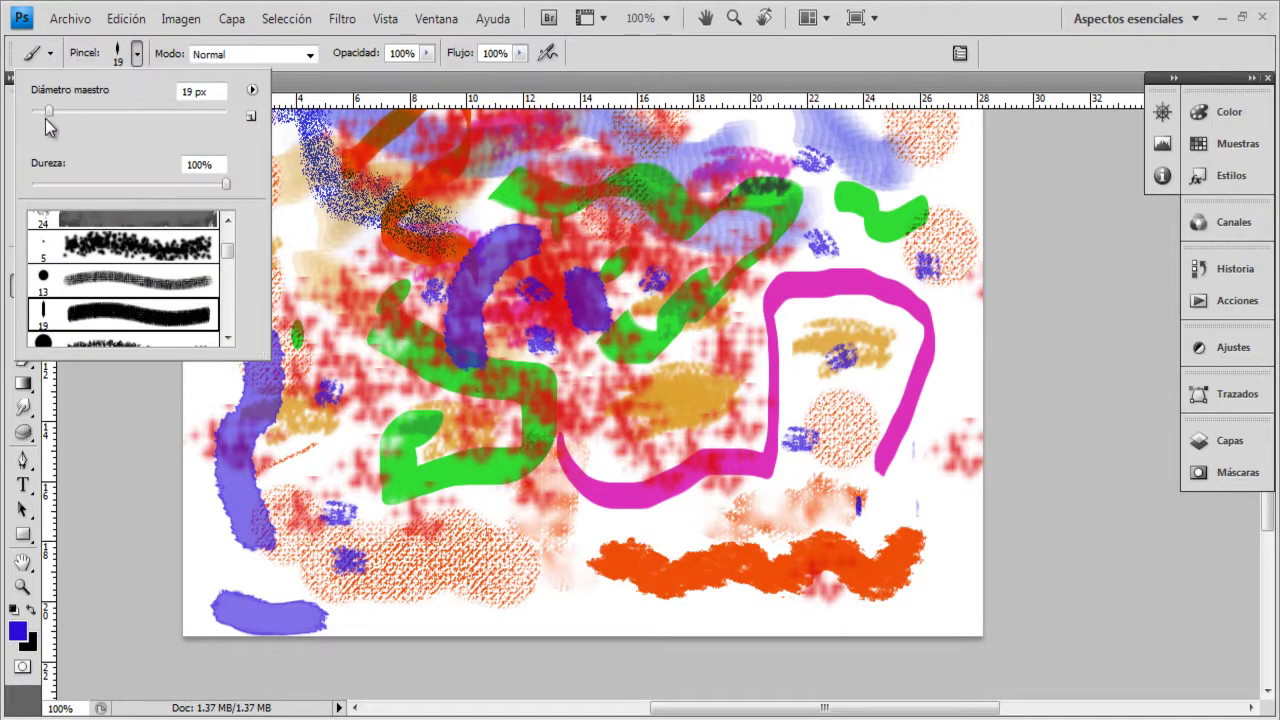
left_click_drag(111, 111, 132, 111)
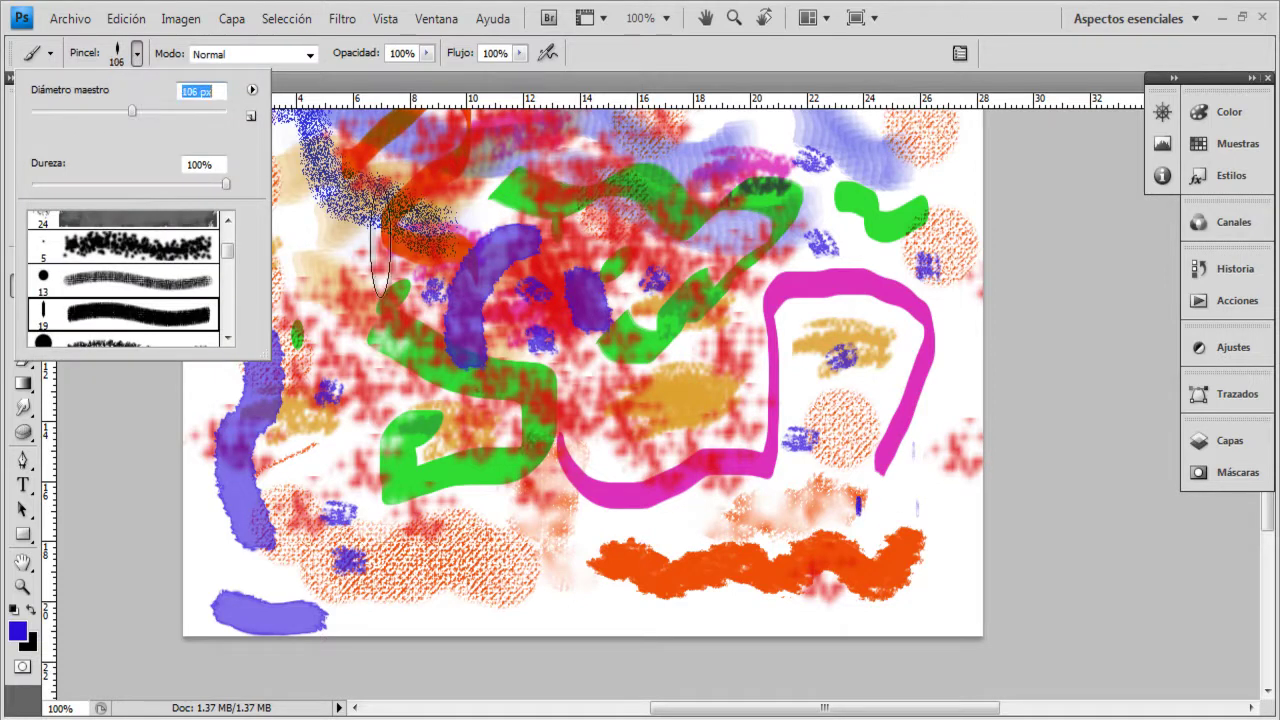
left_click(743, 380)
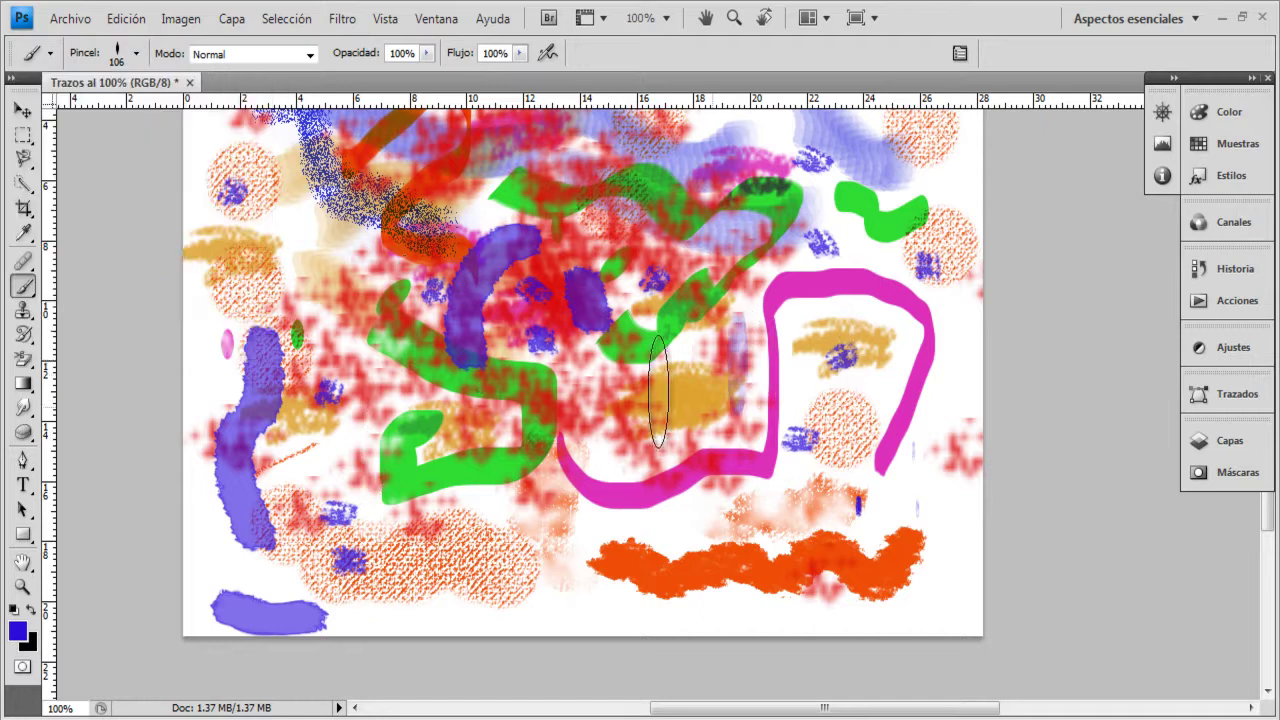
left_click(480, 417)
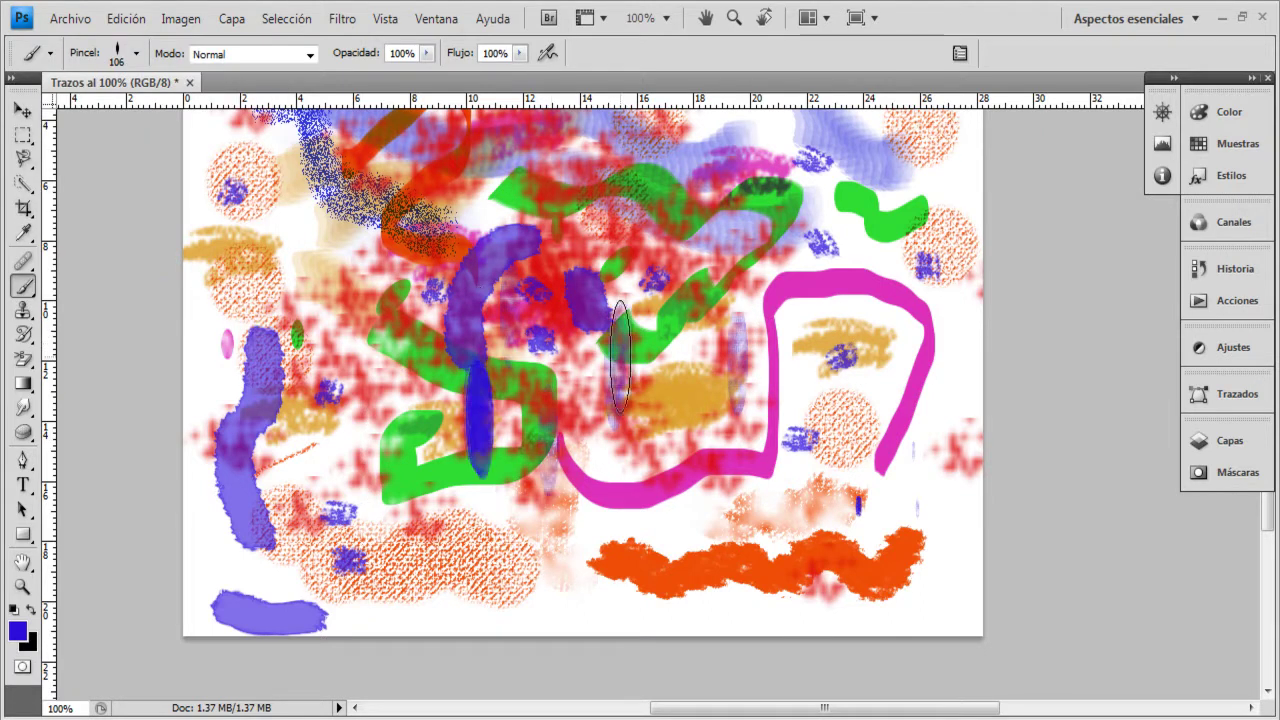
left_click(648, 296)
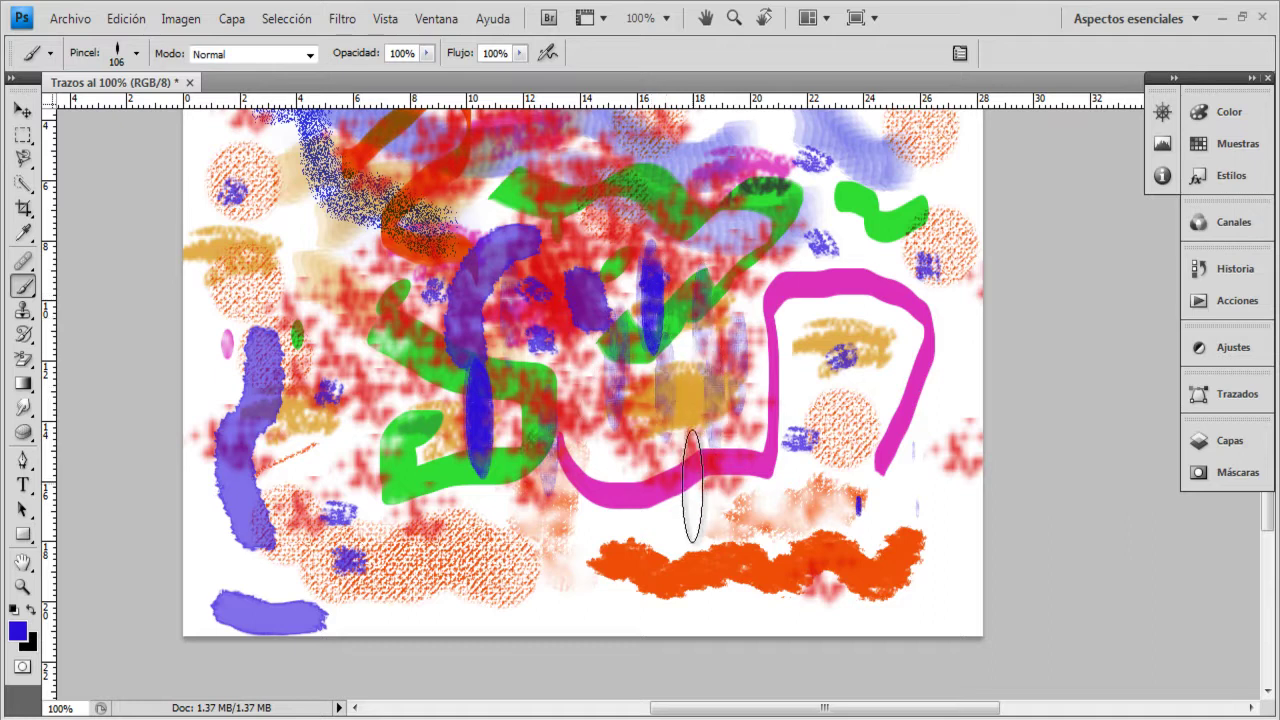
Stamp faint blue ovals along the orange-red wavy stroke and at the upper left, and build up a solid oval near the upper center.
left_click(598, 557)
left_click(650, 557)
left_click(700, 558)
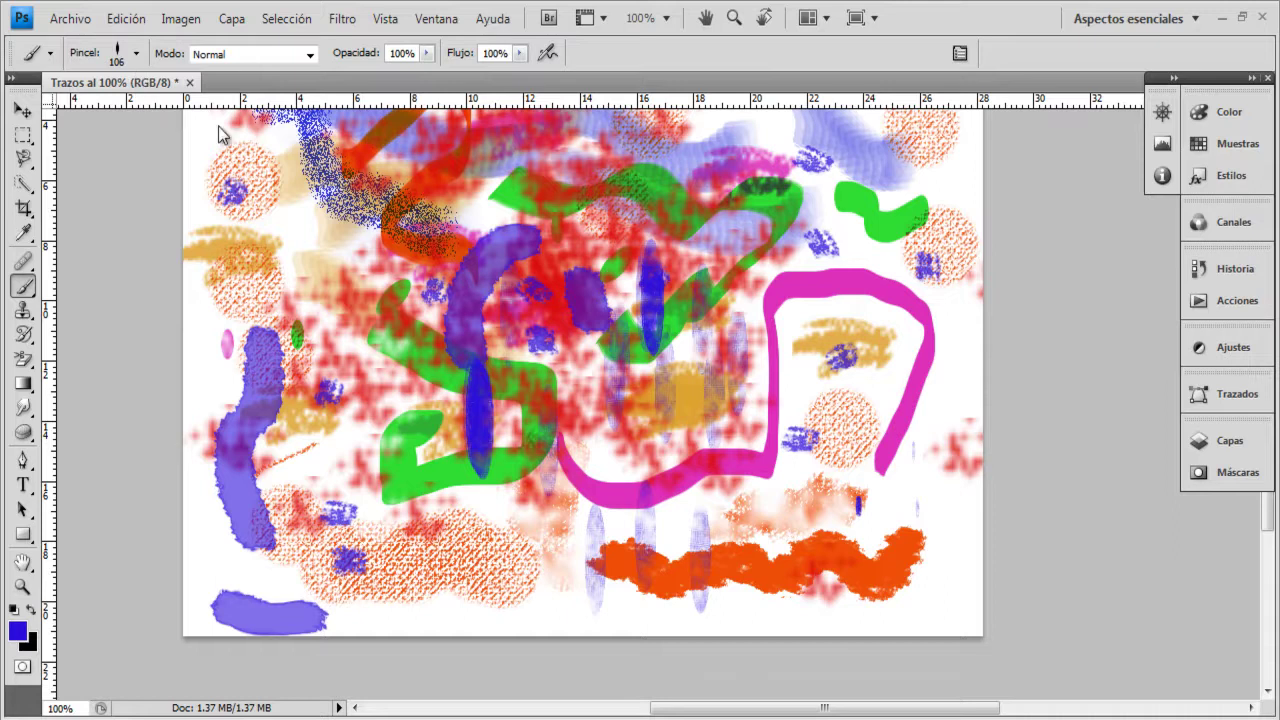
left_click(296, 226)
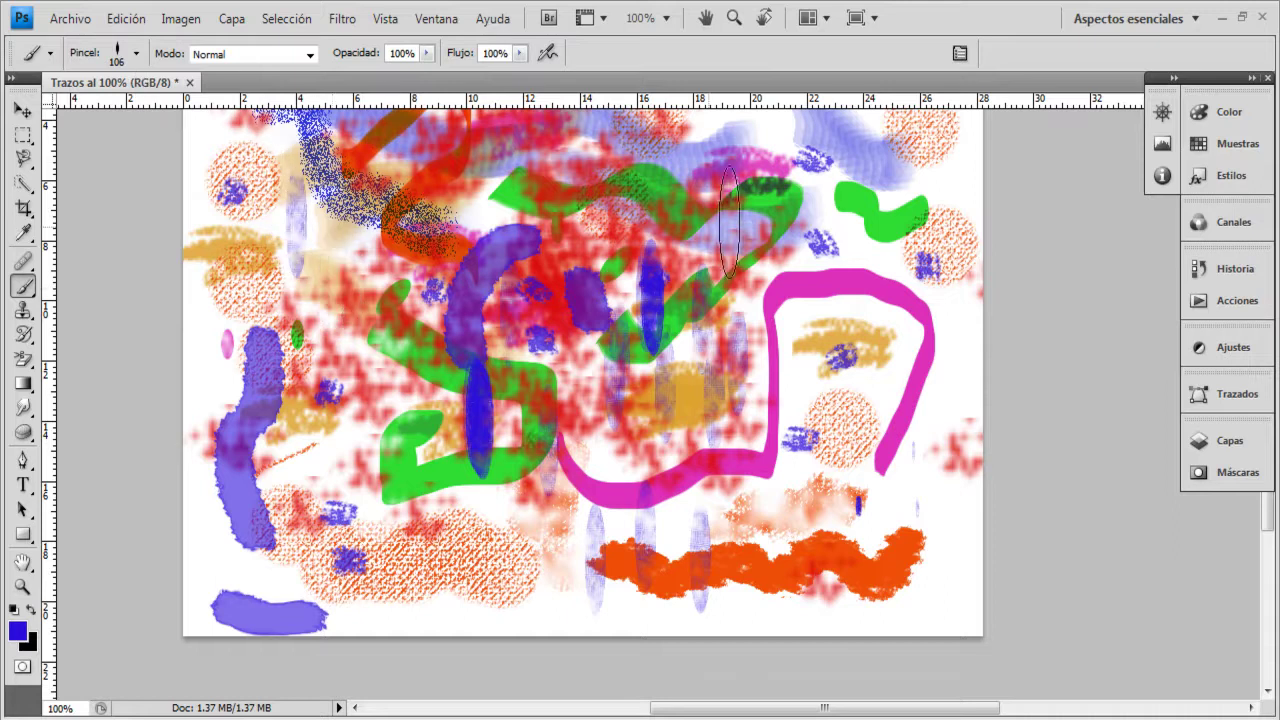
left_click_drag(450, 200, 459, 200)
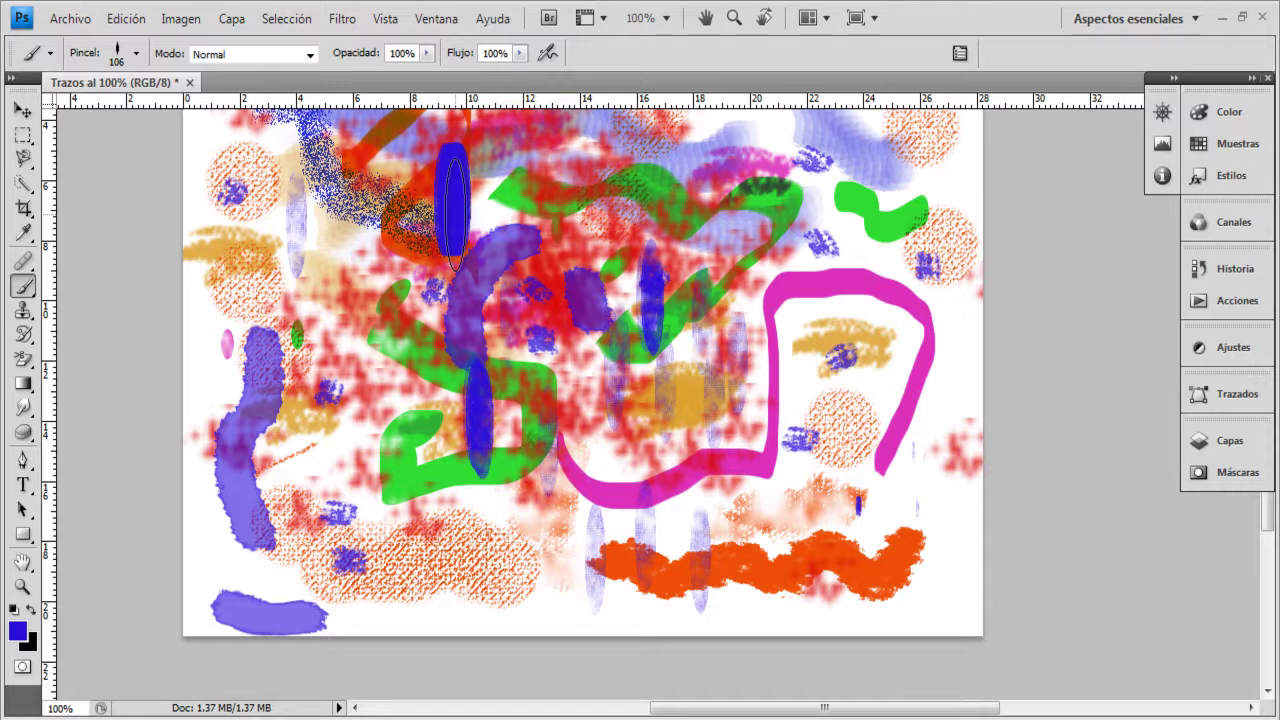
left_click_drag(458, 201, 465, 199)
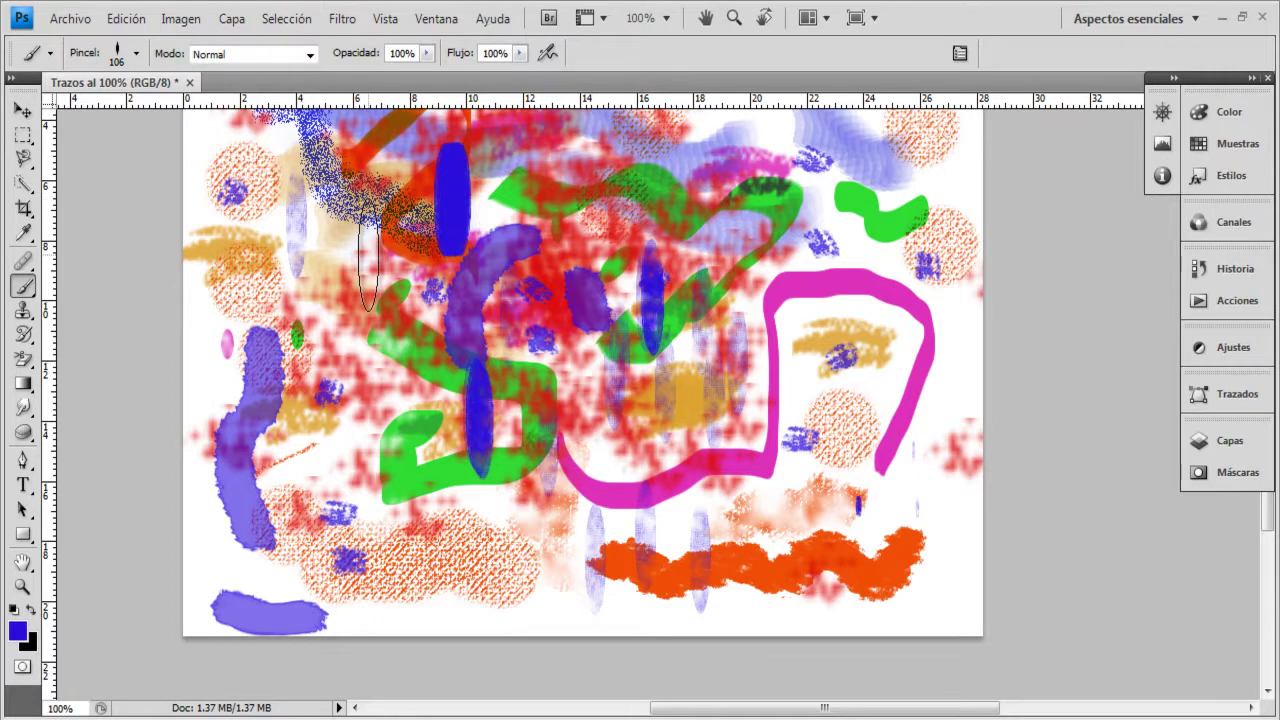
Activate the Slice tool and the Slice Select tool in turn, and return to the Crop tool.
left_click(23, 208)
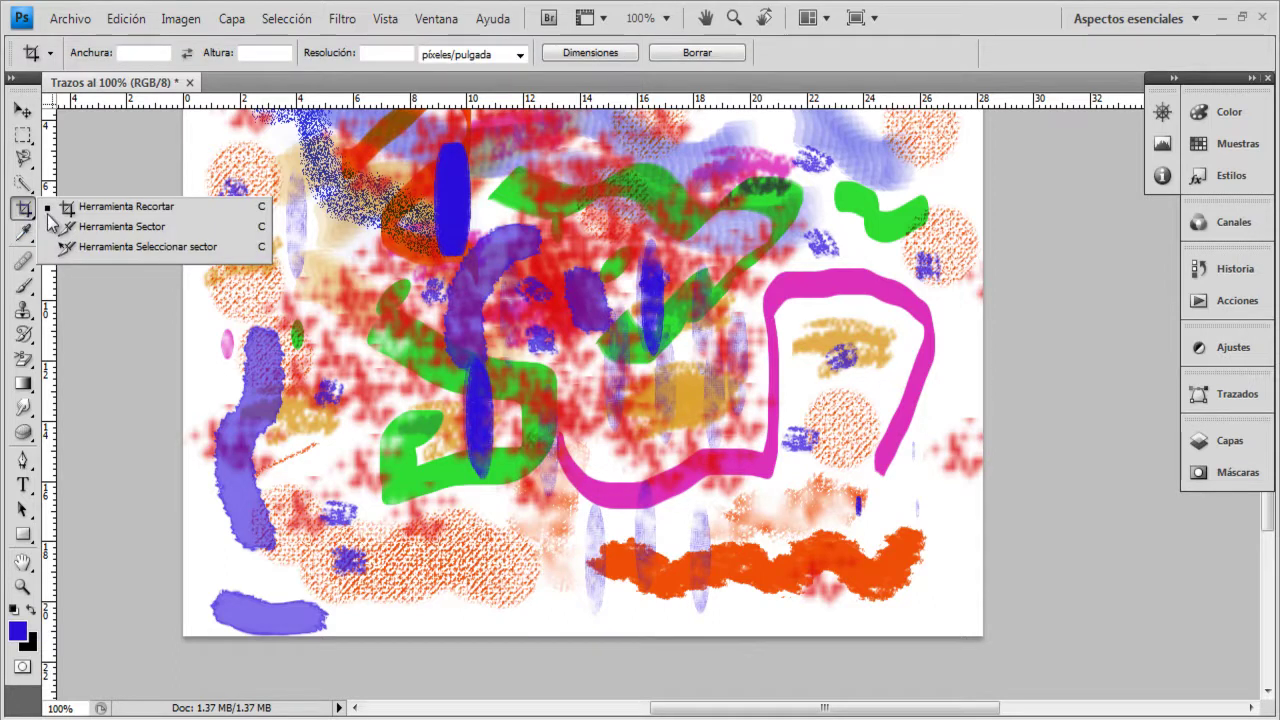
left_click(112, 228)
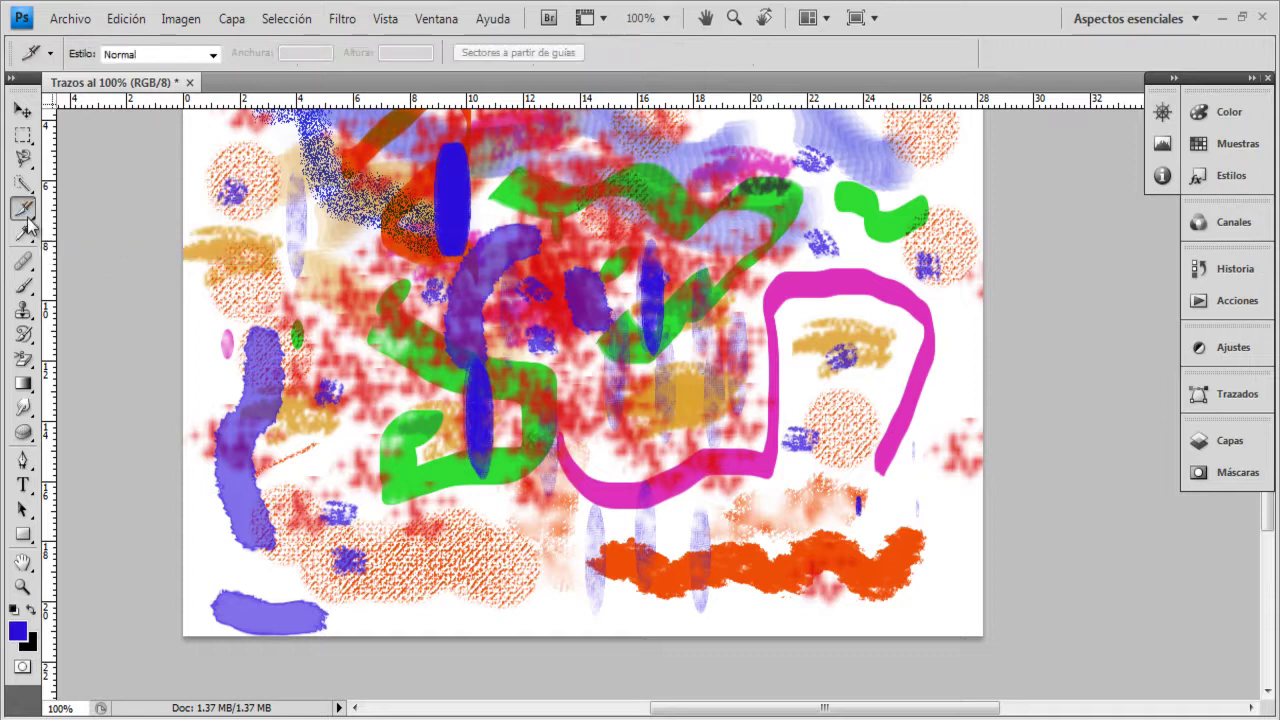
left_click(27, 216)
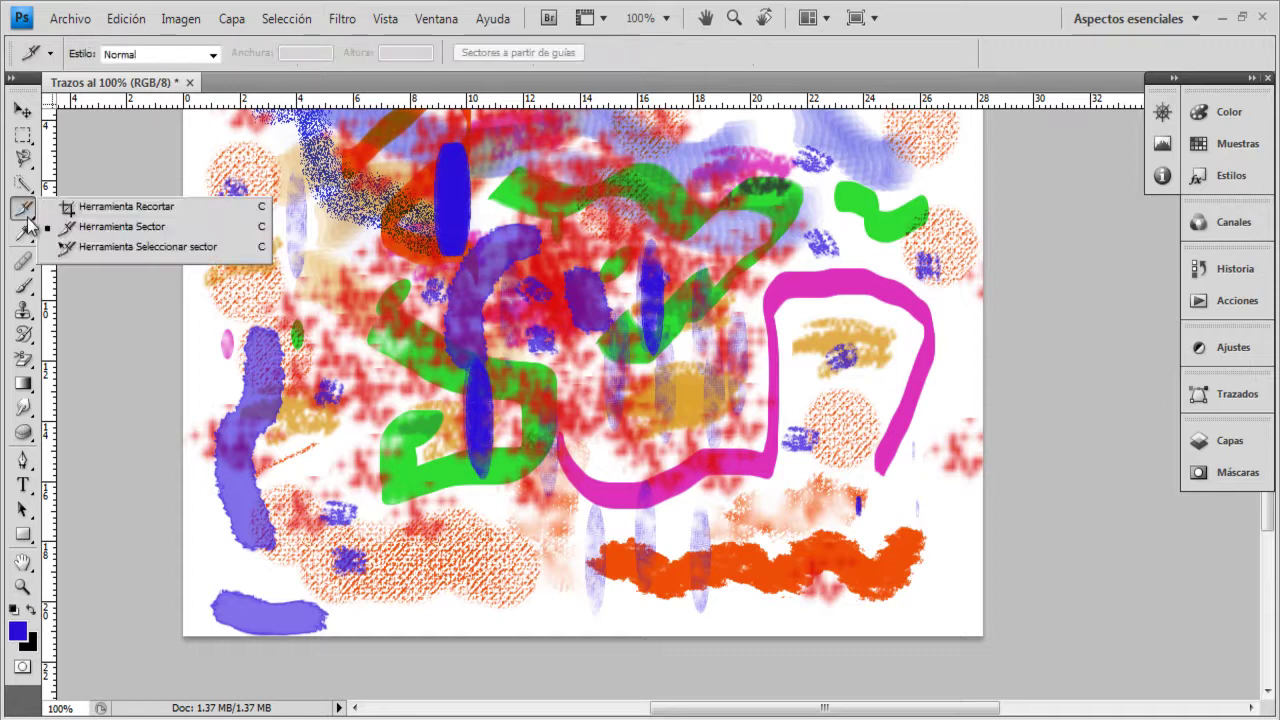
left_click(90, 250)
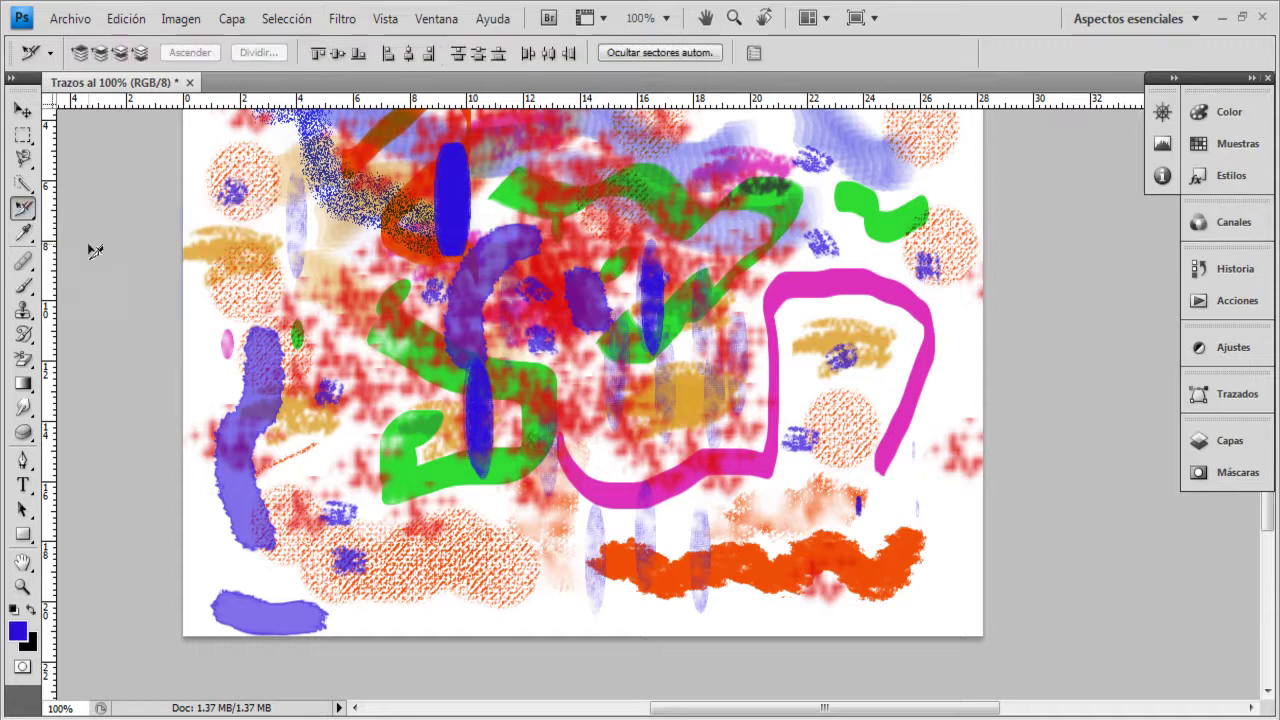
left_click(24, 216)
left_click(86, 212)
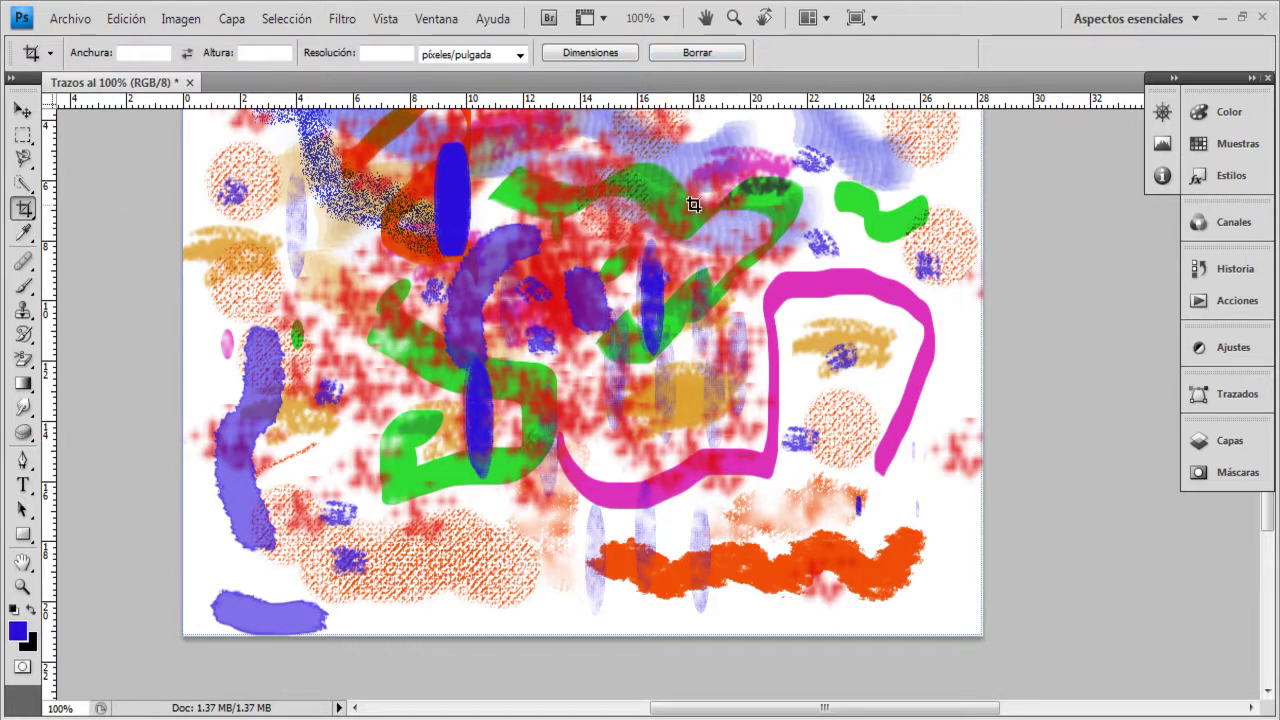
Crop the painting to a wide central area, lowering and widening the frame from its upper-left corner, and undo the crop.
left_click_drag(709, 235, 661, 368)
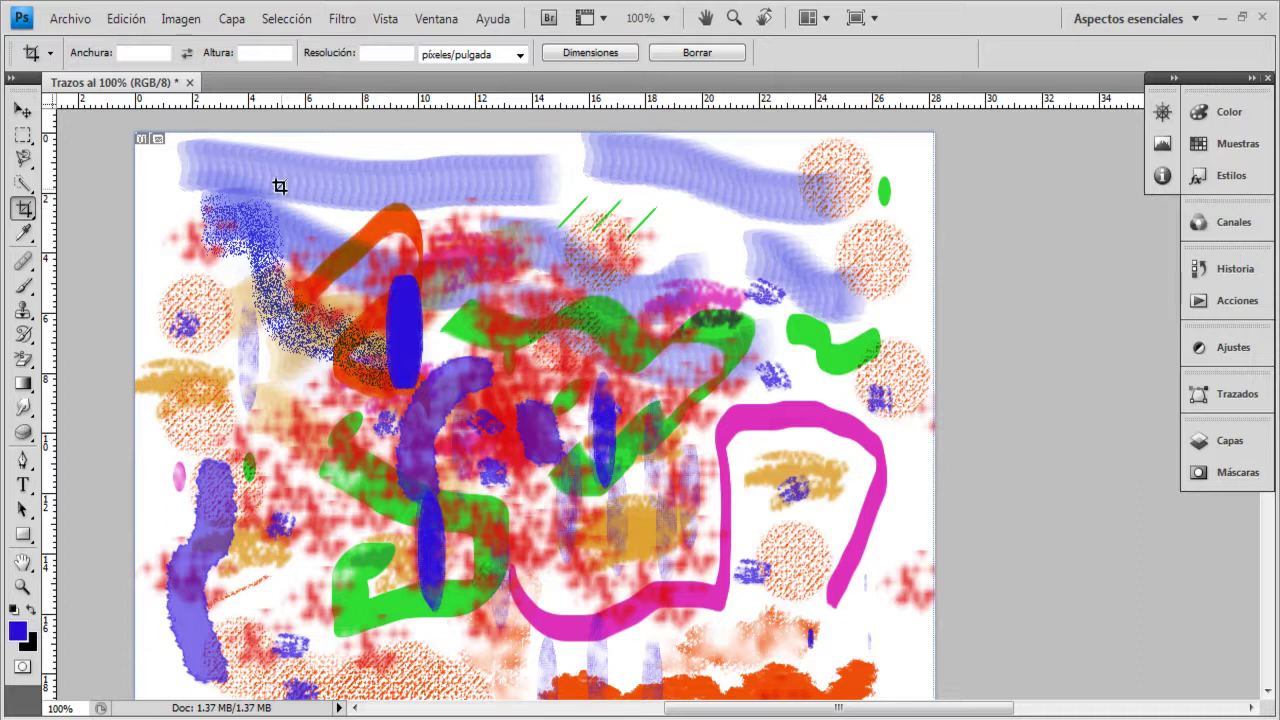
left_click_drag(271, 177, 806, 653)
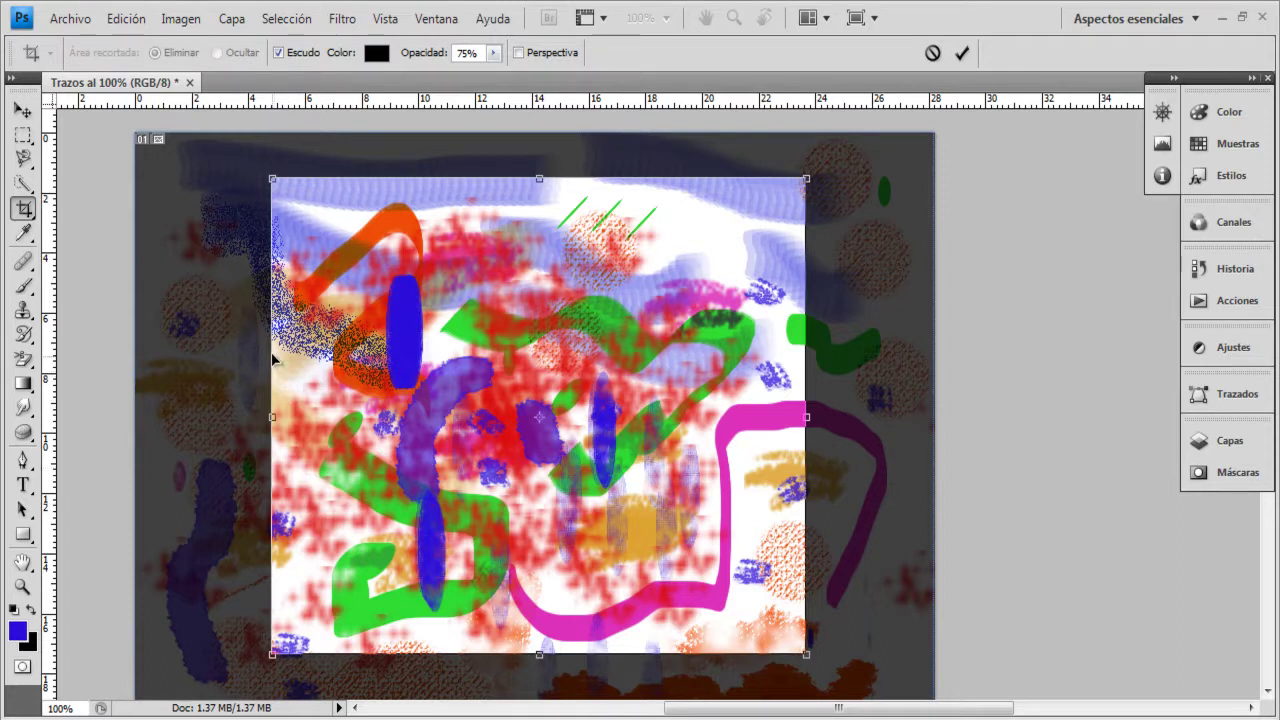
left_click_drag(272, 179, 211, 228)
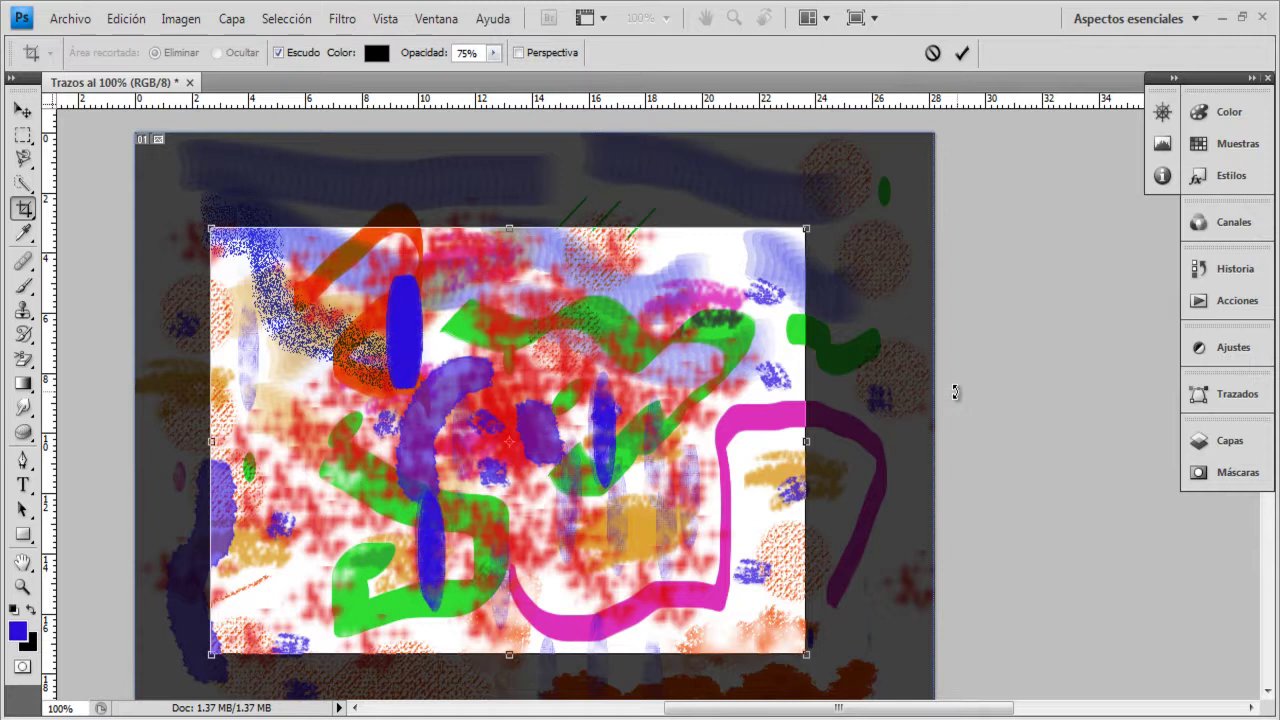
key("Return")
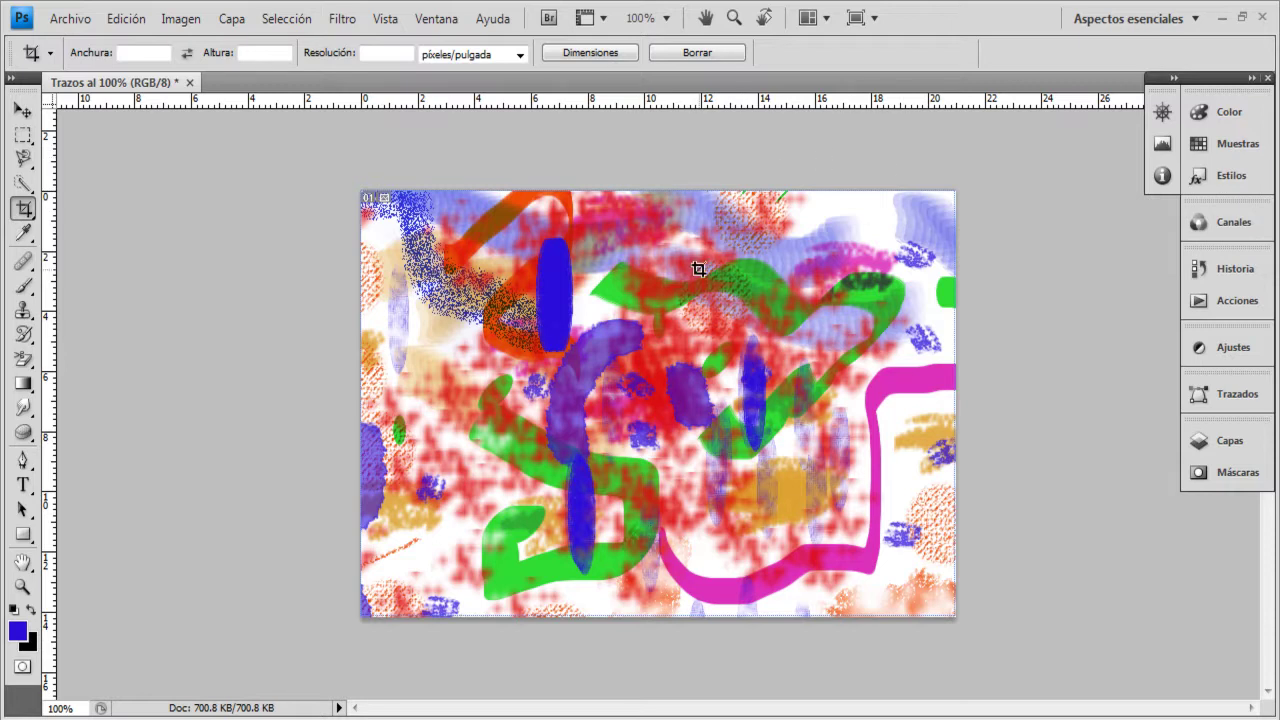
key("ctrl+z")
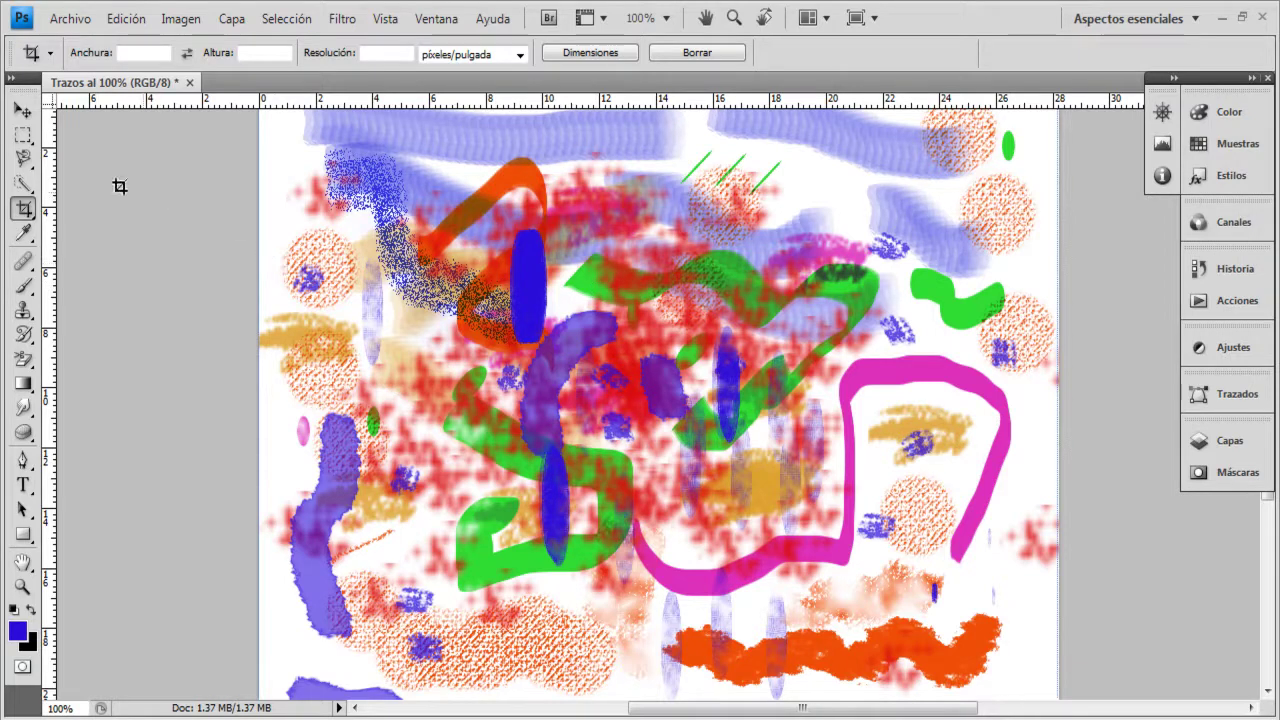
Crop the painting to a slightly taller-than-wide area covering most of its left half.
left_click_drag(312, 158, 733, 629)
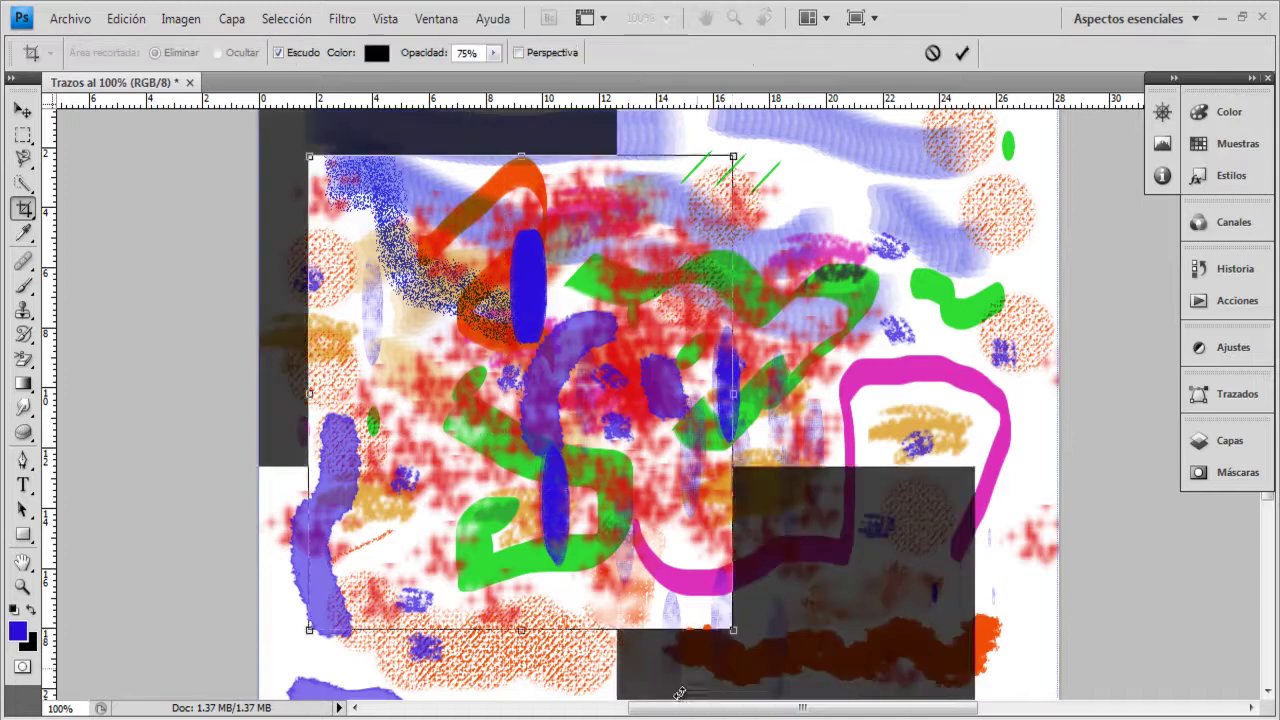
key("Return")
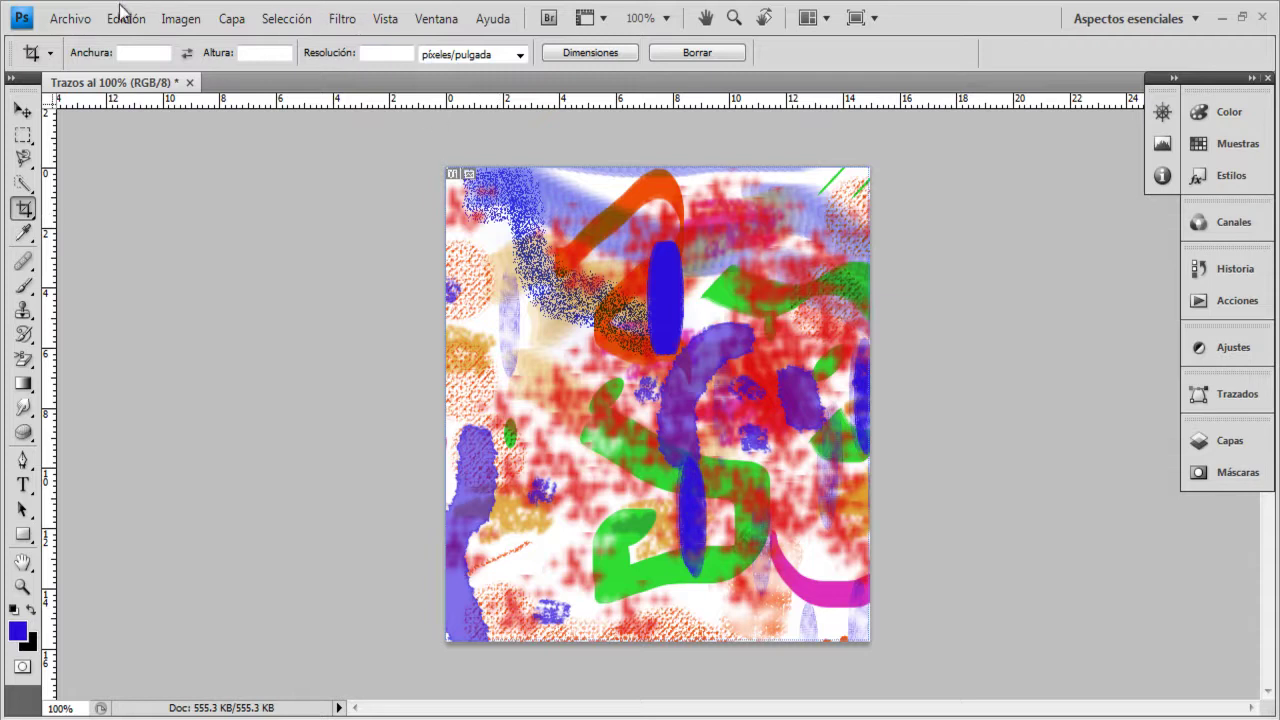
Save the cropped painting on the desktop as a PNG named pintura, with no interlacing.
left_click(88, 20)
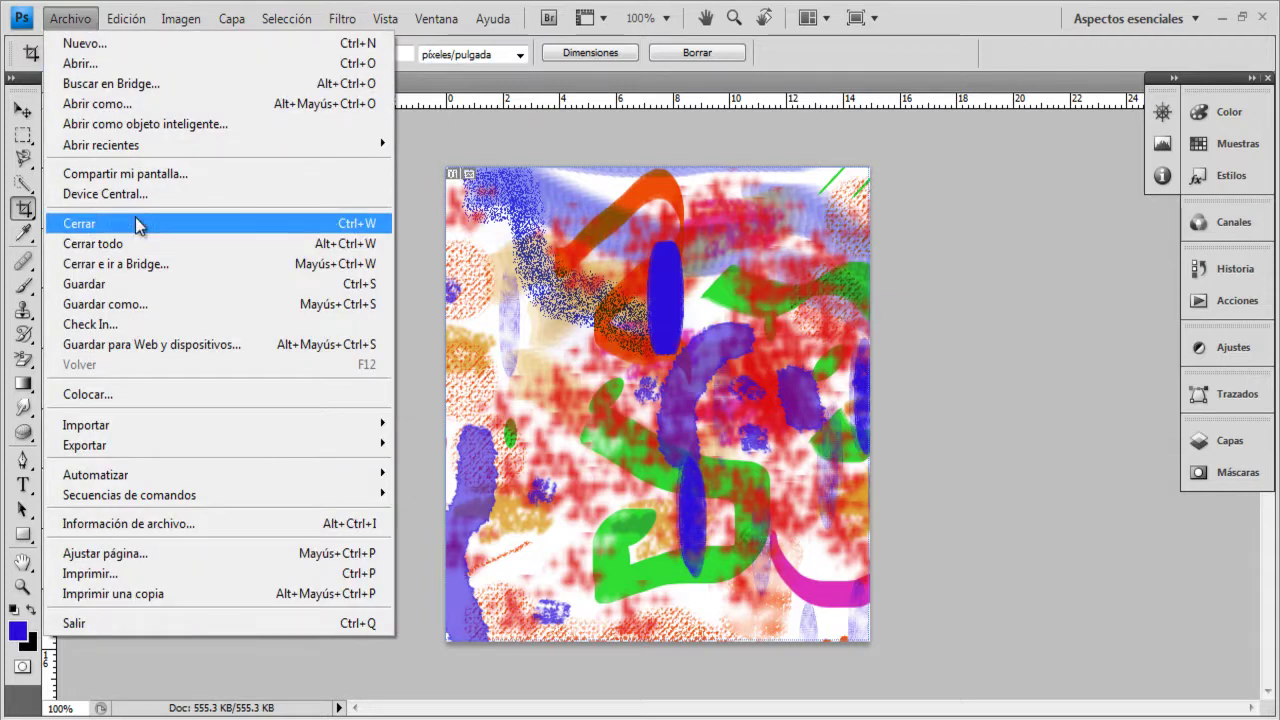
left_click(166, 302)
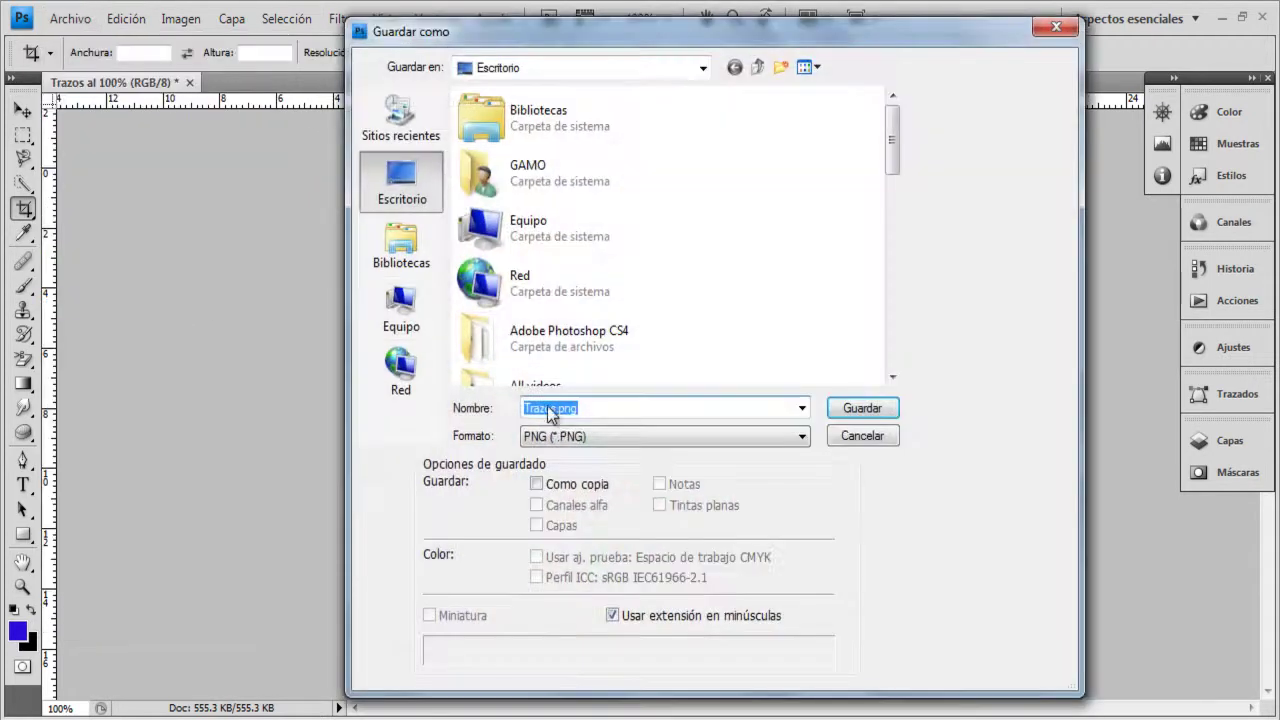
left_click(585, 440)
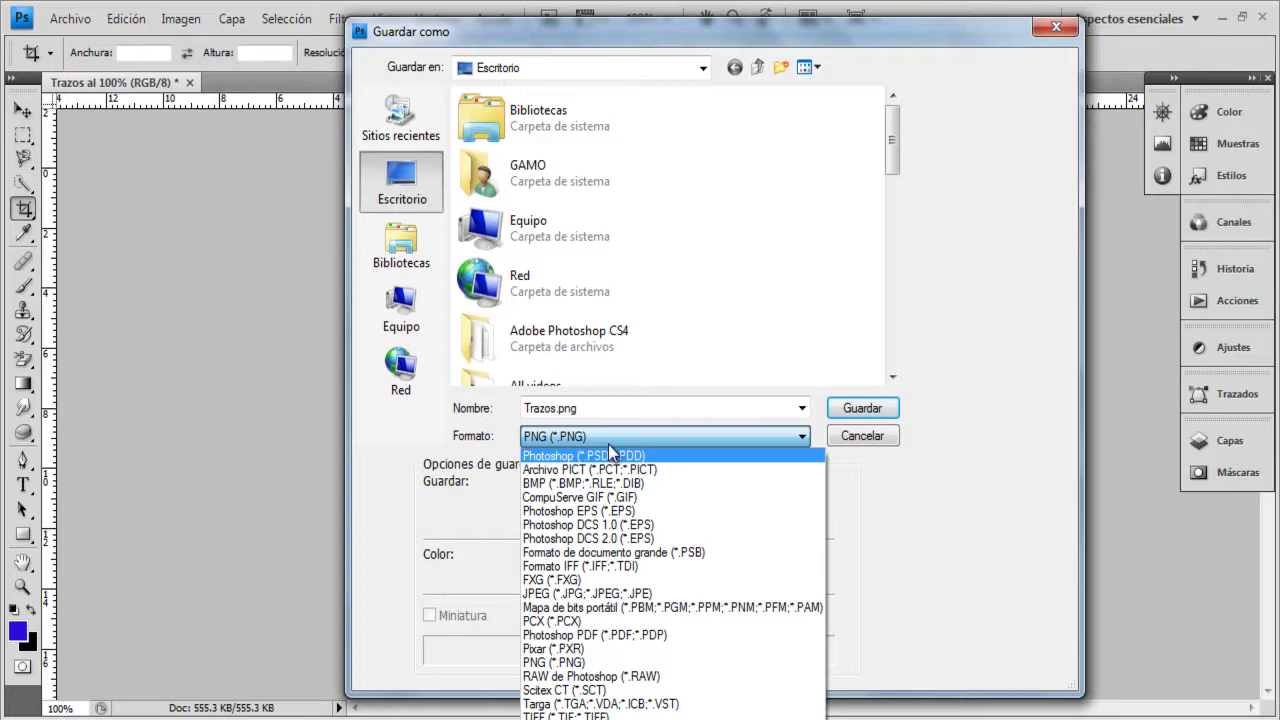
left_click(587, 406)
double_click(588, 407)
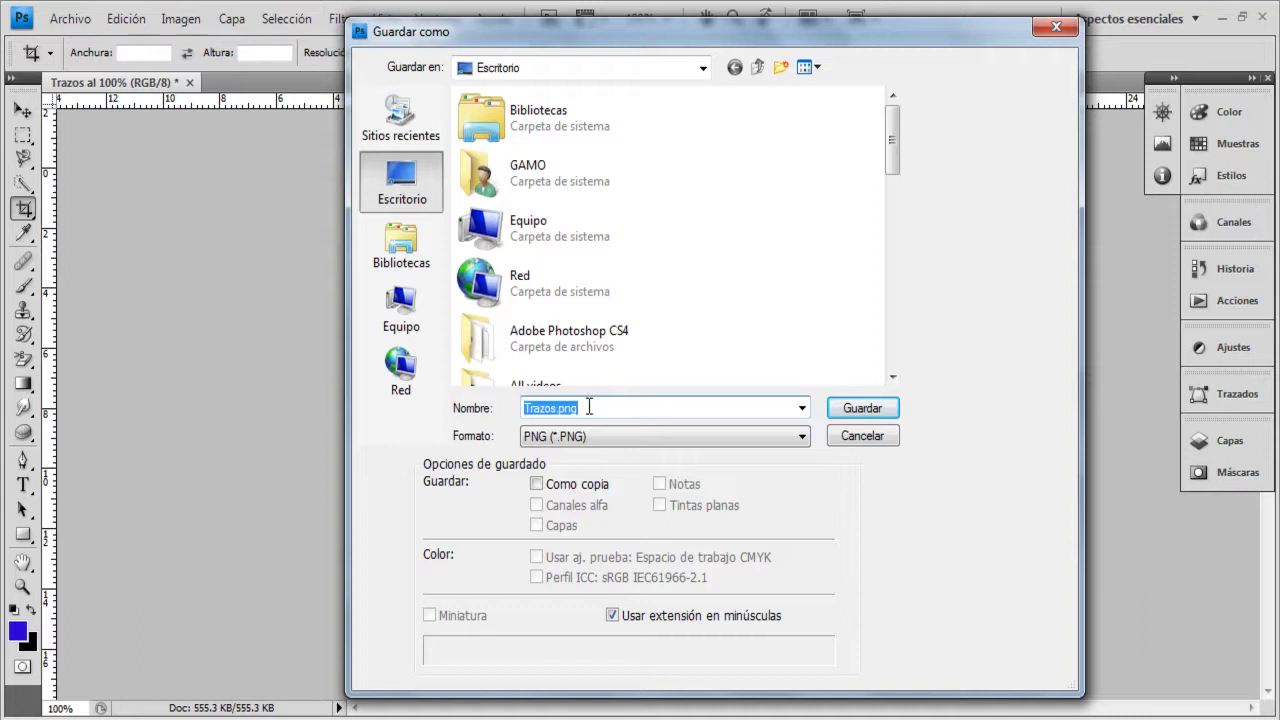
type("pintura")
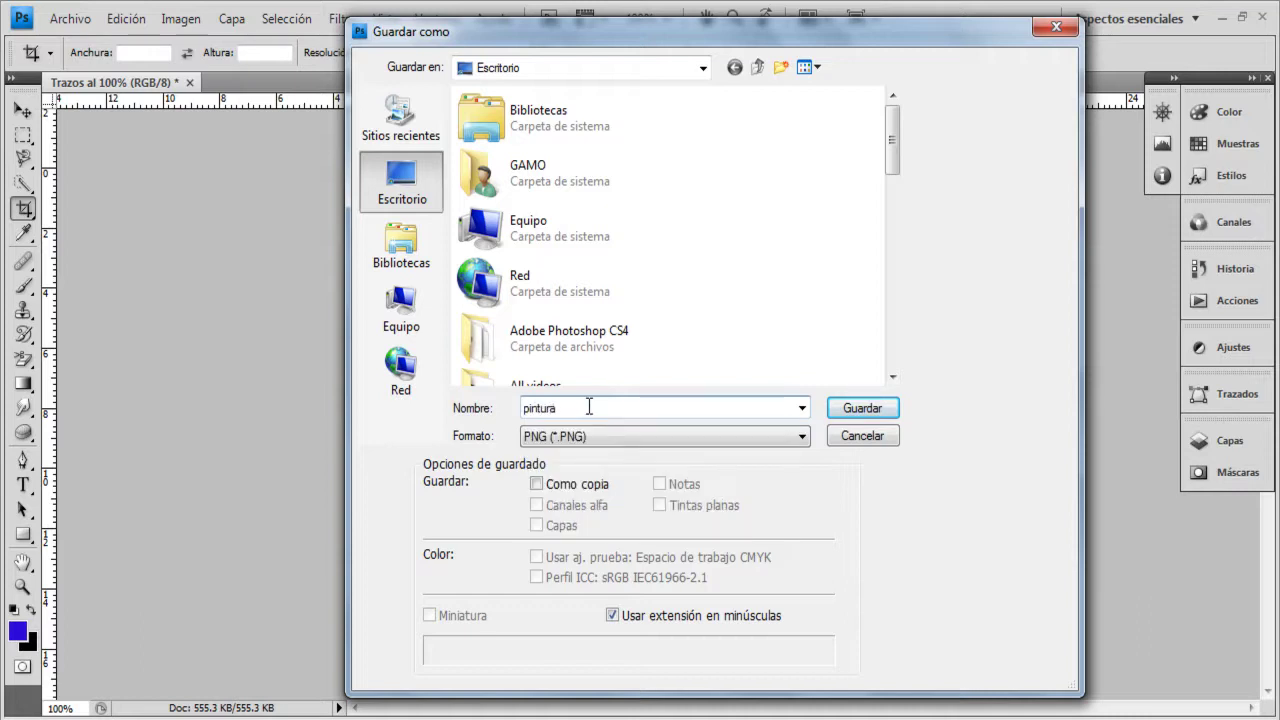
key("Tab")
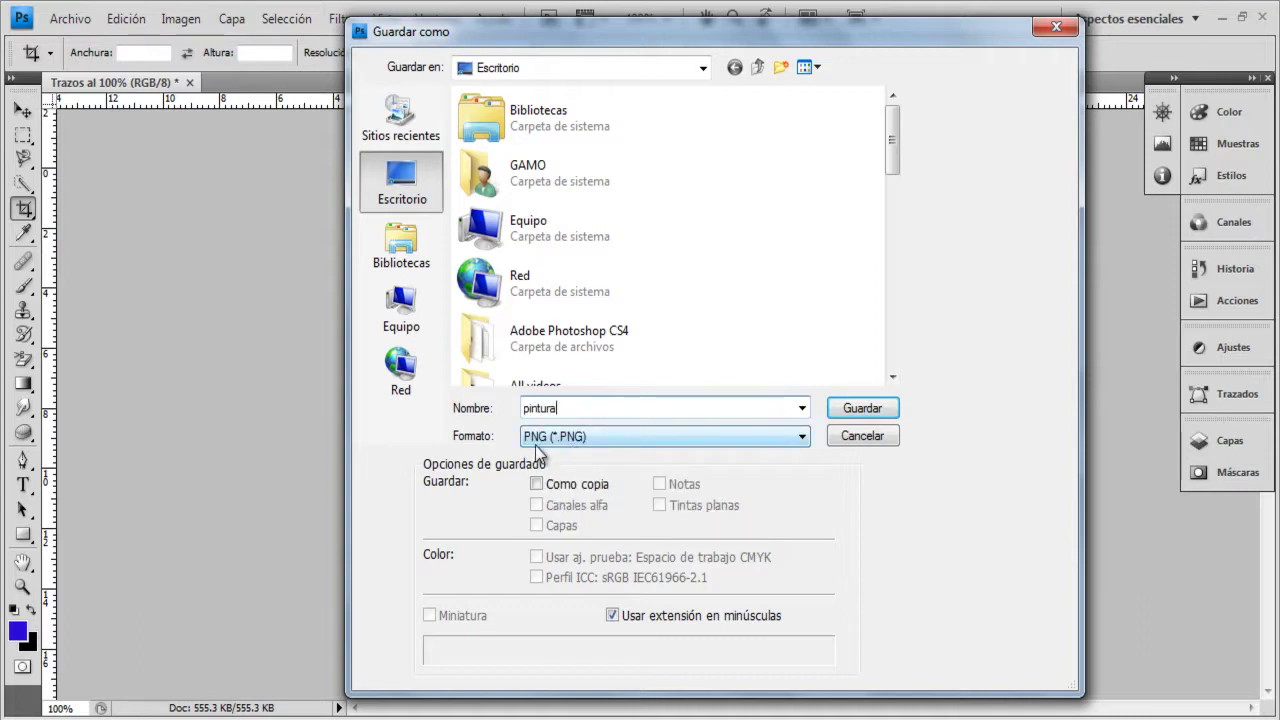
left_click(853, 409)
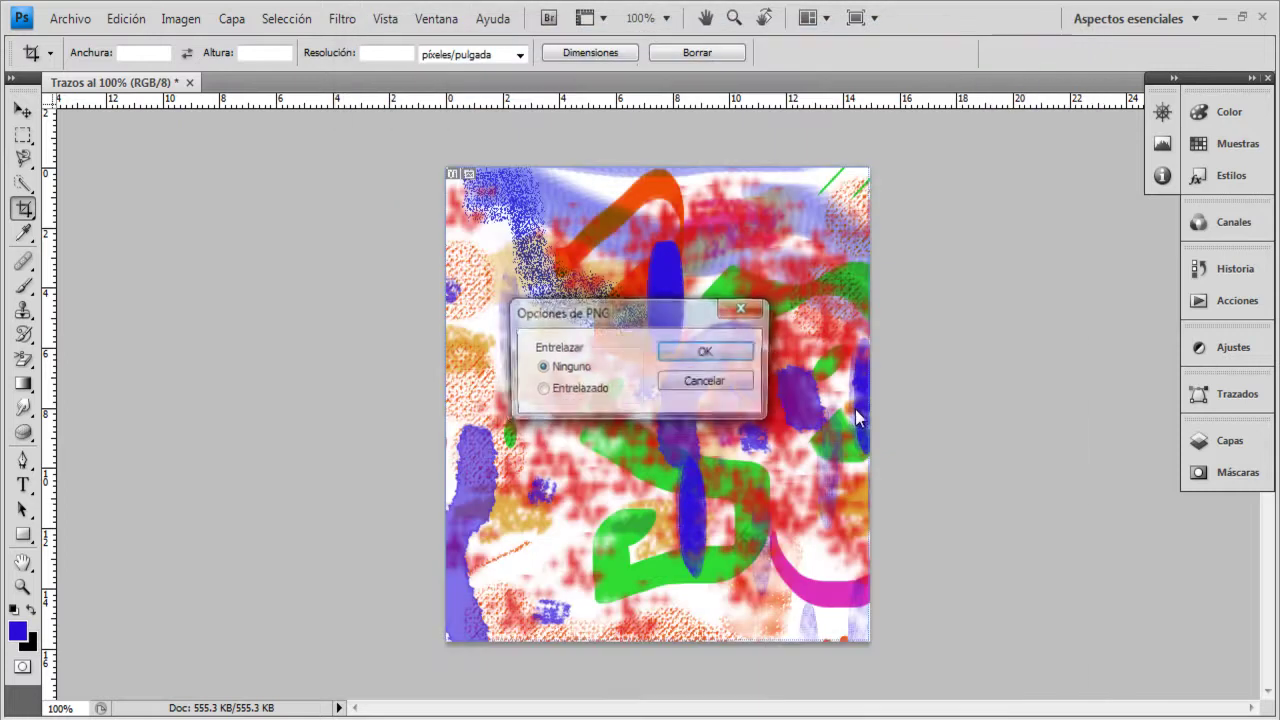
left_click(700, 353)
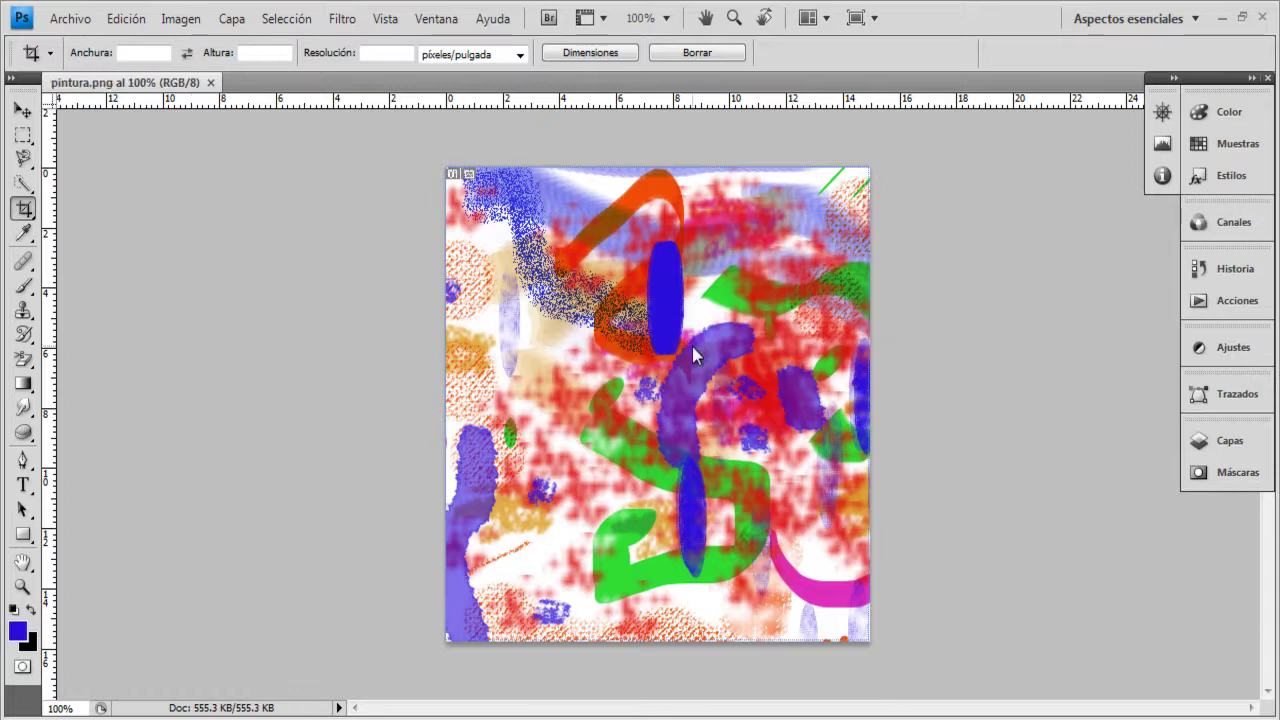